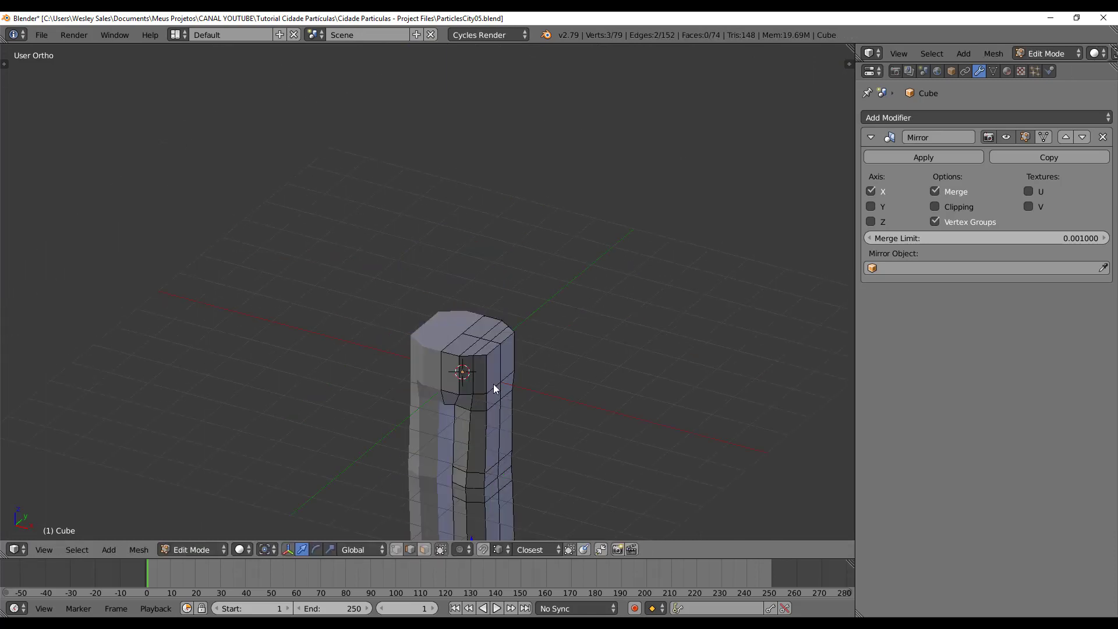
key("w")
mouse_move(408, 245)
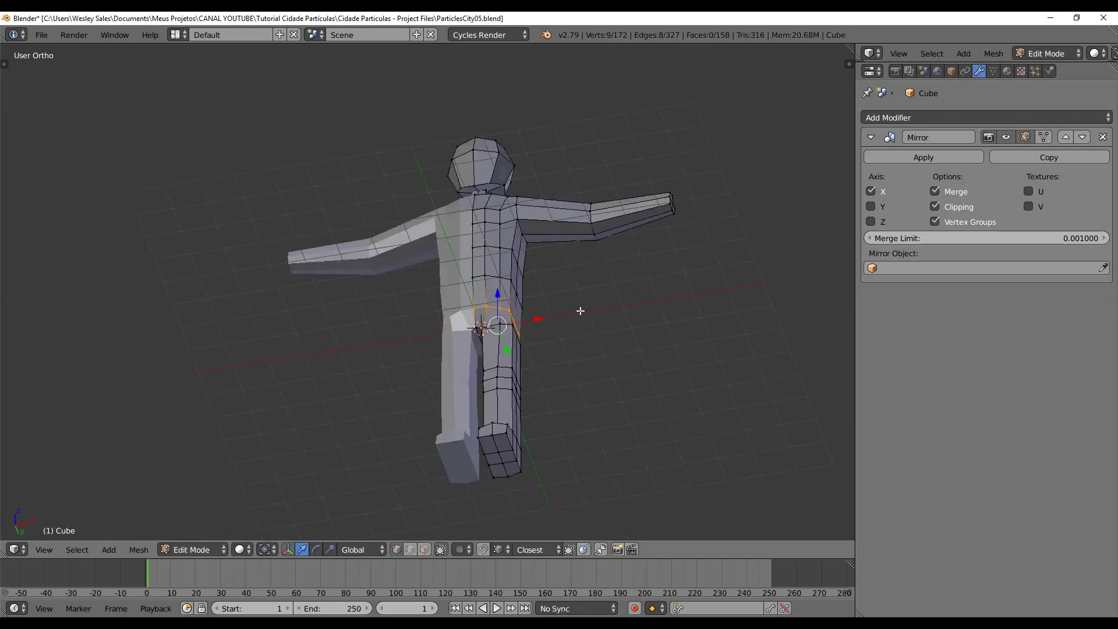
middle_click_drag(580, 312, 424, 369)
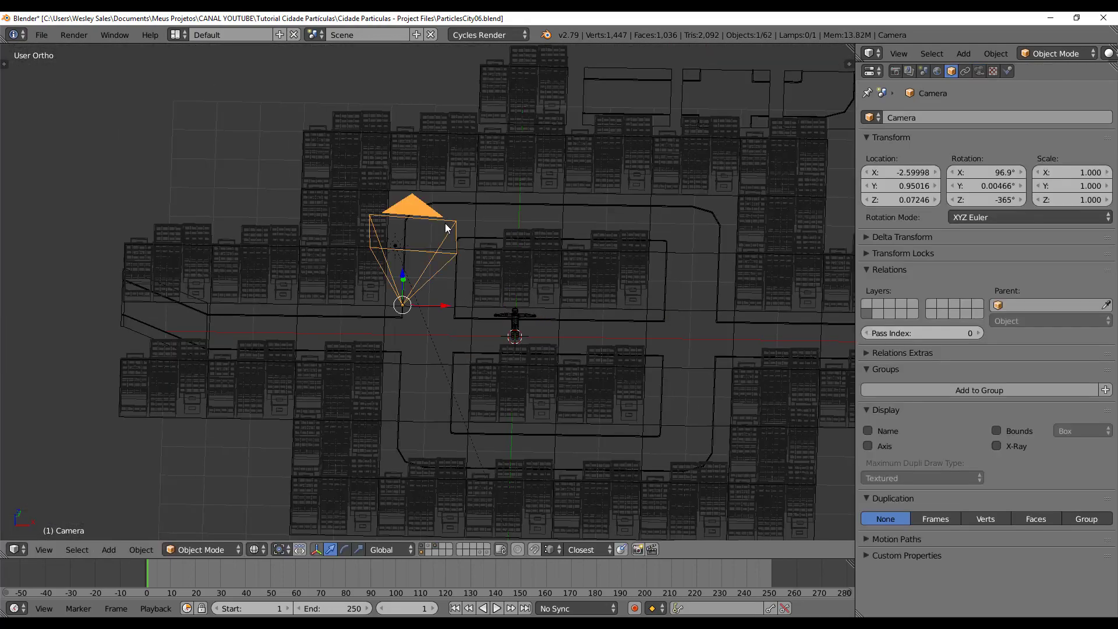
Step: Look at the city through the selected camera and start fly navigation to reposition it
key("KP_0")
key("shift+f")
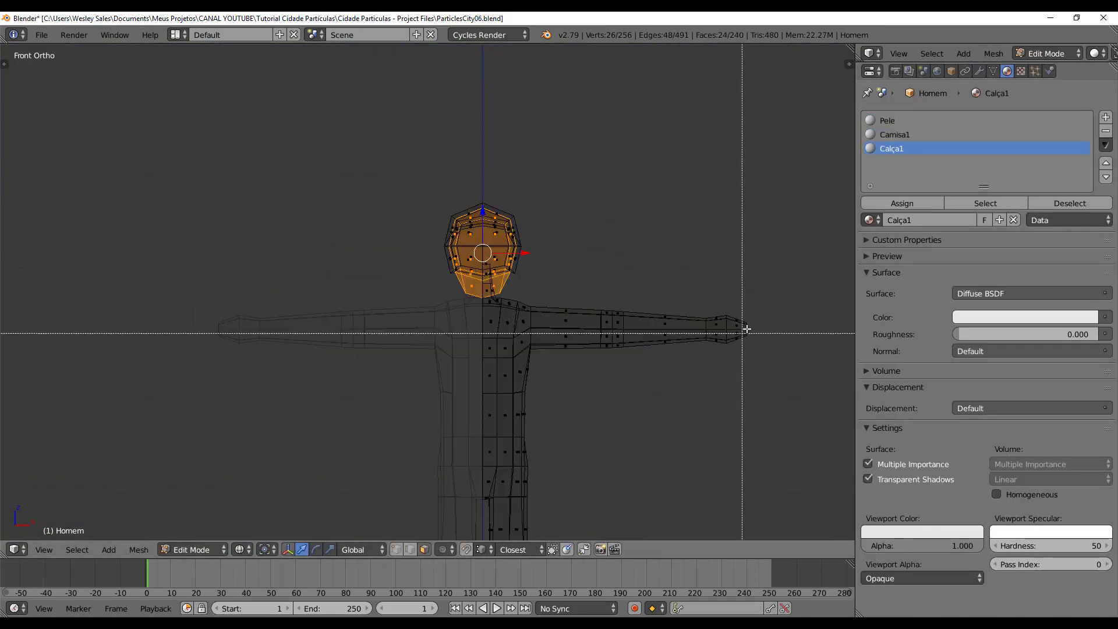
Step: Box-select the faces of the man's hand in addition to the selected head faces
left_click_drag(734, 244, 641, 331)
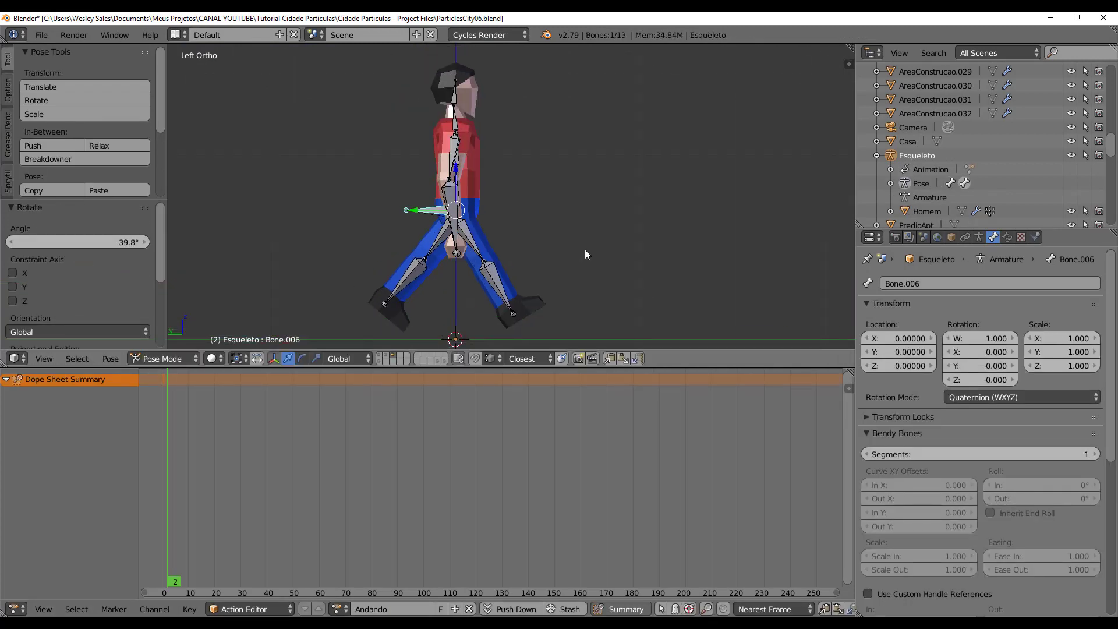
Step: In the armature's Edit Mode, examine the Relations settings and parent of the lower spine bone connected to Bone.006
middle_click_drag(595, 261, 609, 265, "shift")
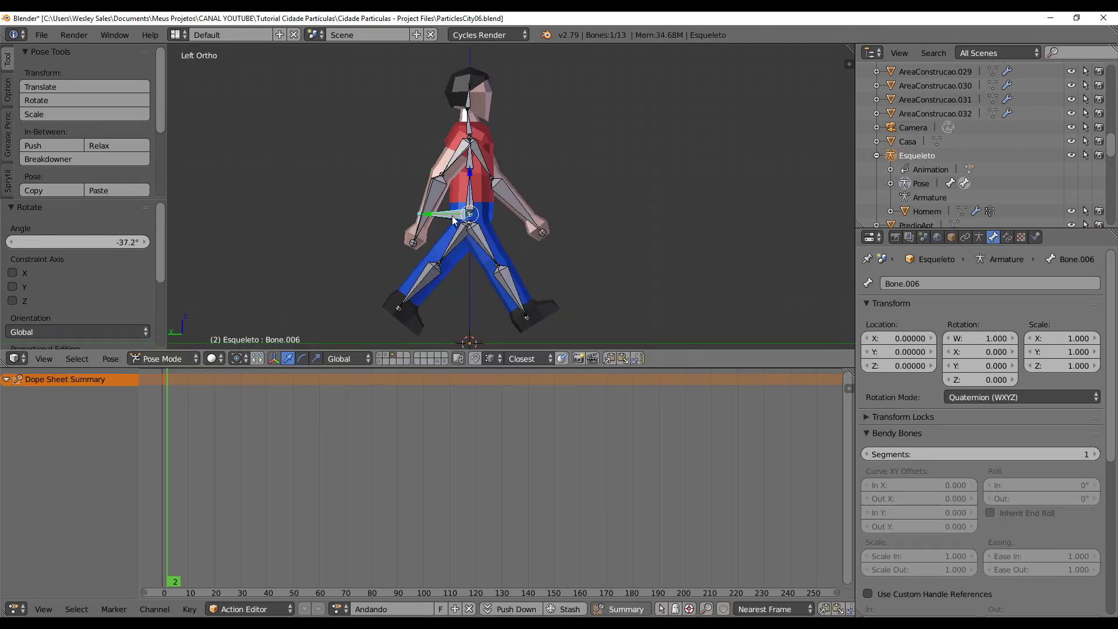
scroll(935, 415, "down", 6)
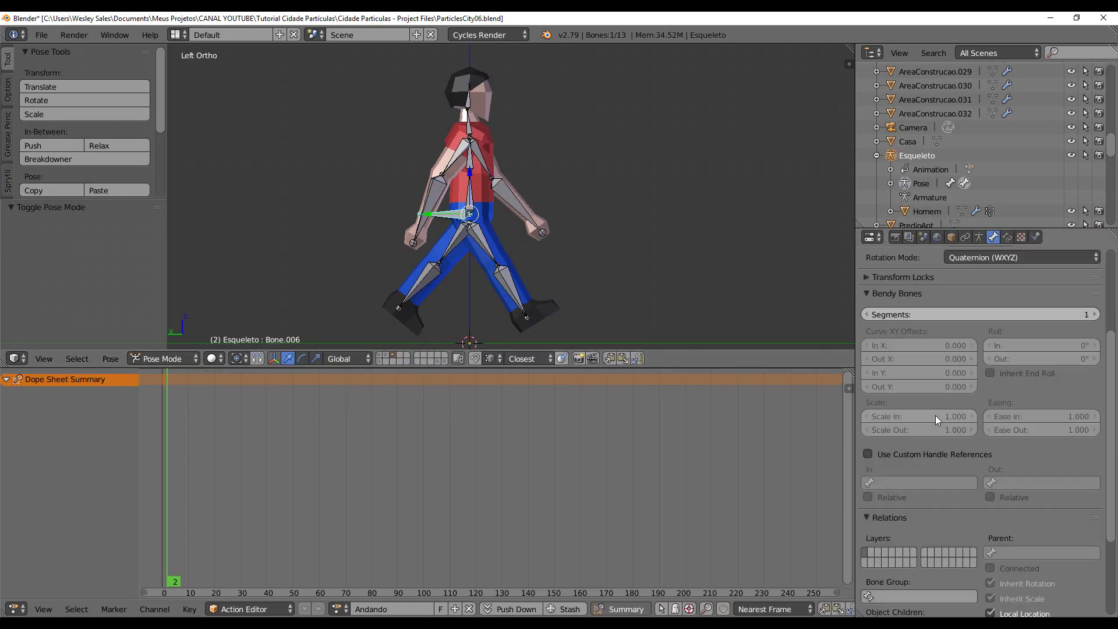
scroll(932, 415, "up", 5)
left_click(929, 413)
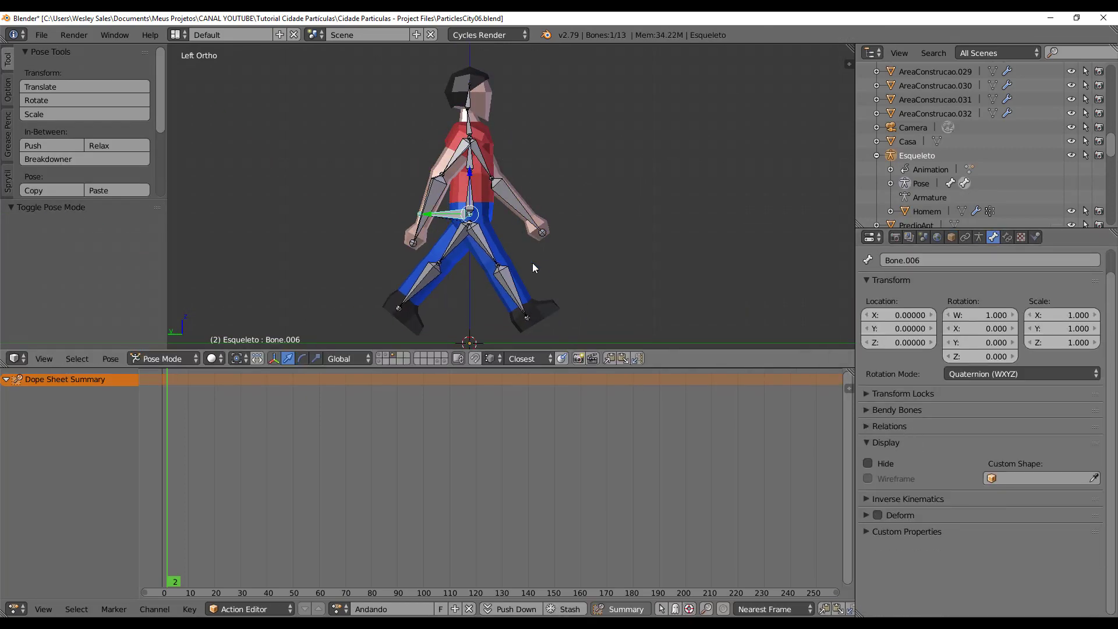
key("Tab")
left_click(996, 416)
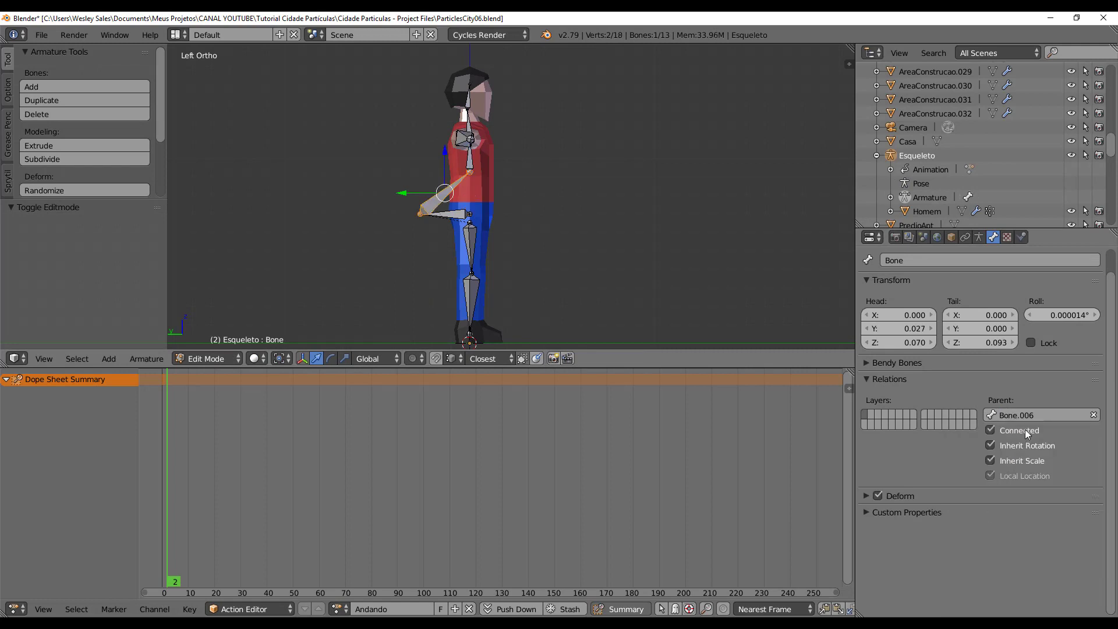
left_click(1025, 415)
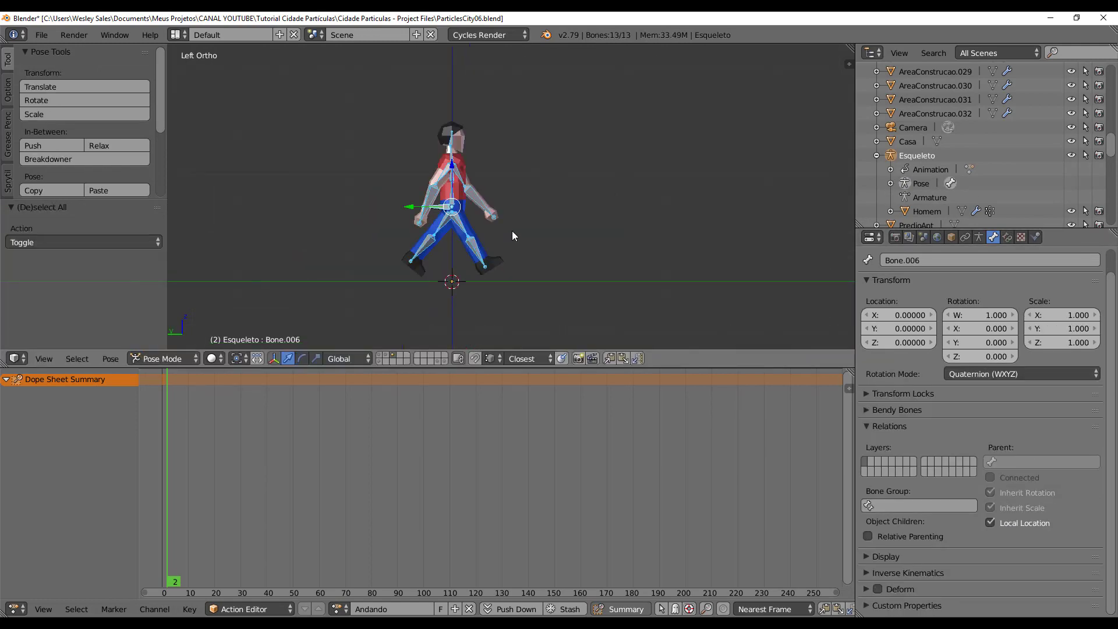
Step: Lower the whole skeleton along Z toward the ground and keyframe location, rotation and scale of all bones at frame 2
key("i")
key("Escape")
key("g")
key("z")
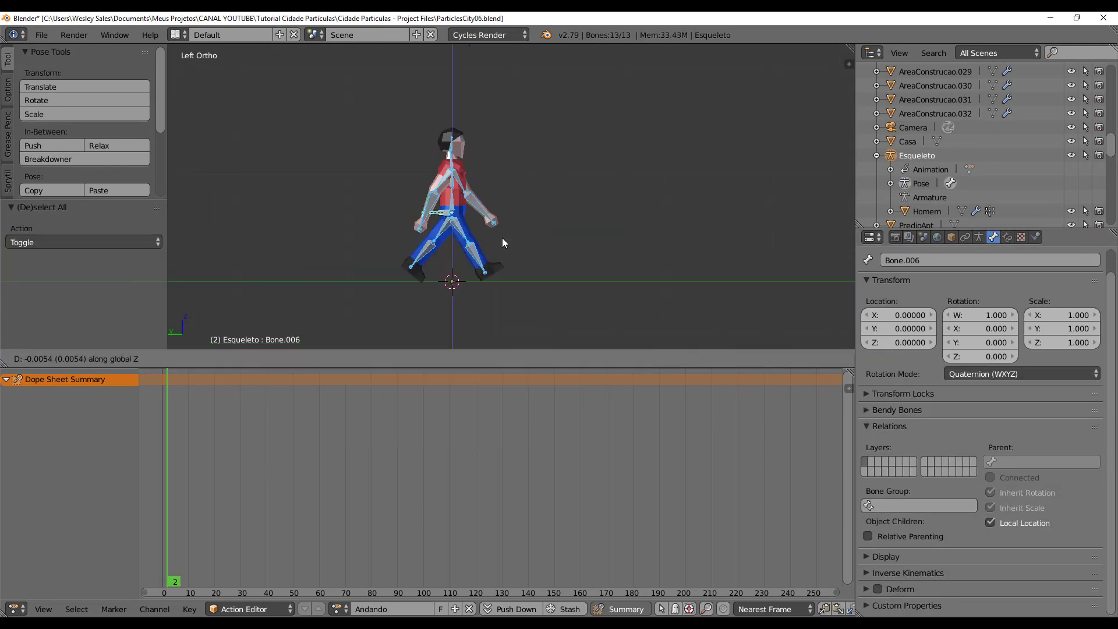
left_click(505, 240)
key("i")
left_click(486, 327)
Step: Move the pose keyframes of all bones to frame 1 and duplicate them to frame 30
scroll(173, 471, "up", 4)
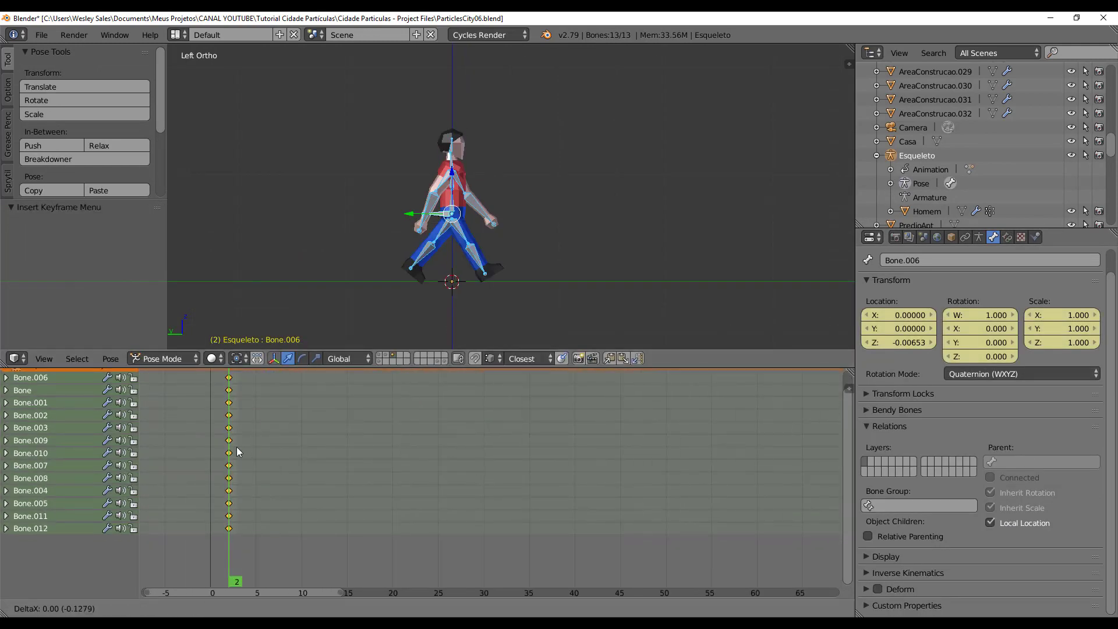
left_click(233, 449)
left_click(221, 452)
key("shift+d")
left_click(482, 453)
Step: At frame 15, rotate the arm bone into the opposite swing and keyframe all bones
left_click(349, 453)
scroll(427, 197, "up", 2)
right_click(448, 178)
key("r")
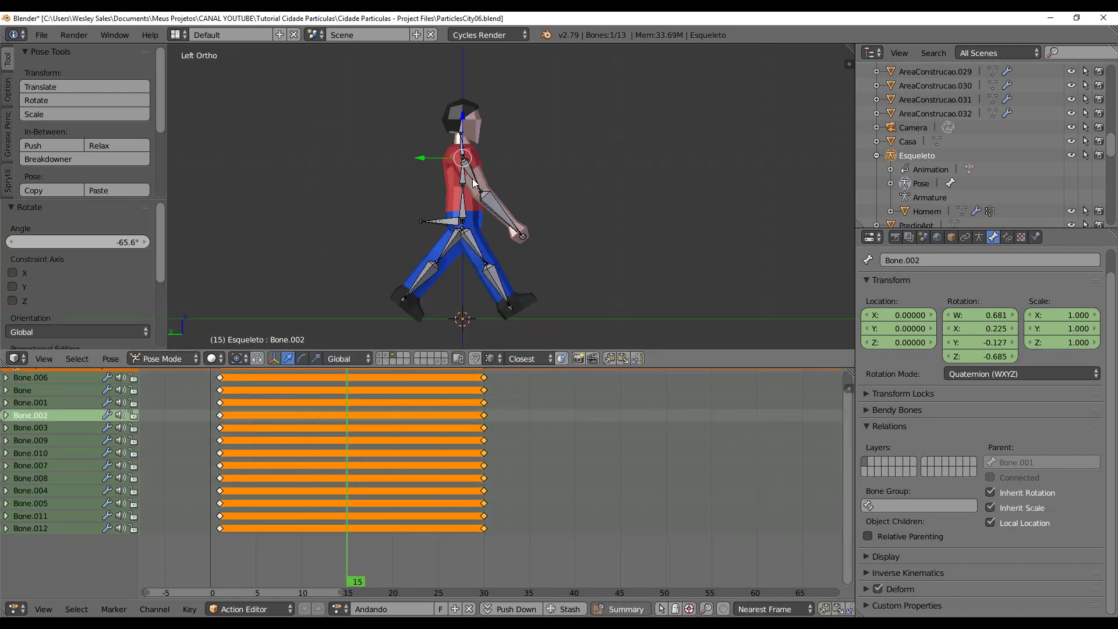
left_click(502, 257)
key("a")
key("a")
key("i")
left_click(502, 257)
Step: At frame 8, raise hip bone Bone.006 along Z to 0.00065 and keyframe it
left_click_drag(348, 442, 220, 438)
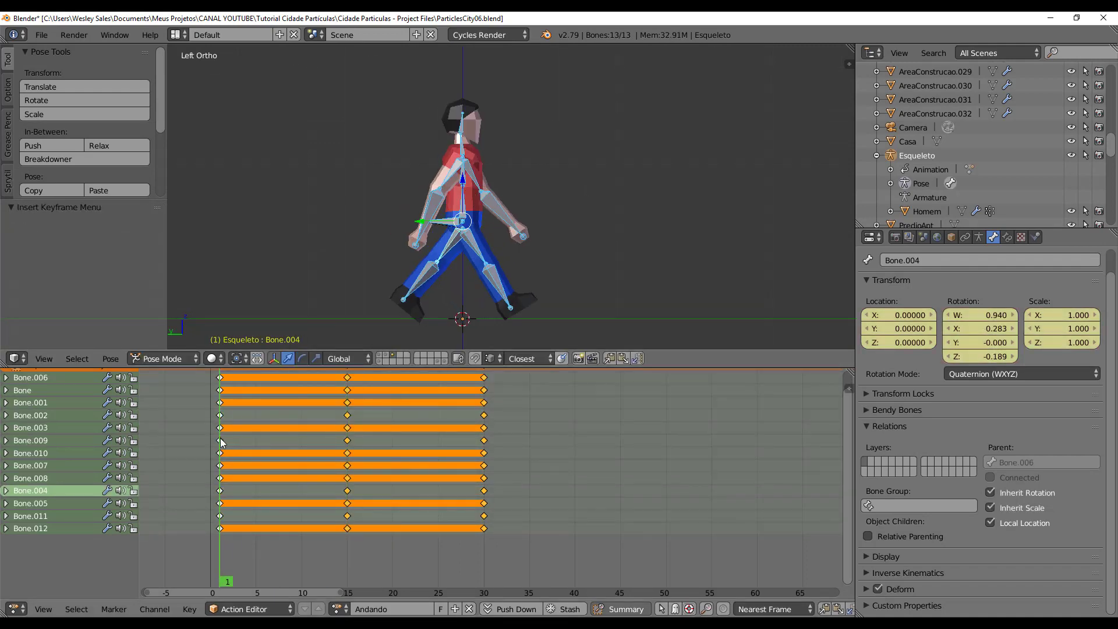
right_click(444, 222)
key("g")
key("z")
left_click(471, 232)
key("i")
left_click(472, 232)
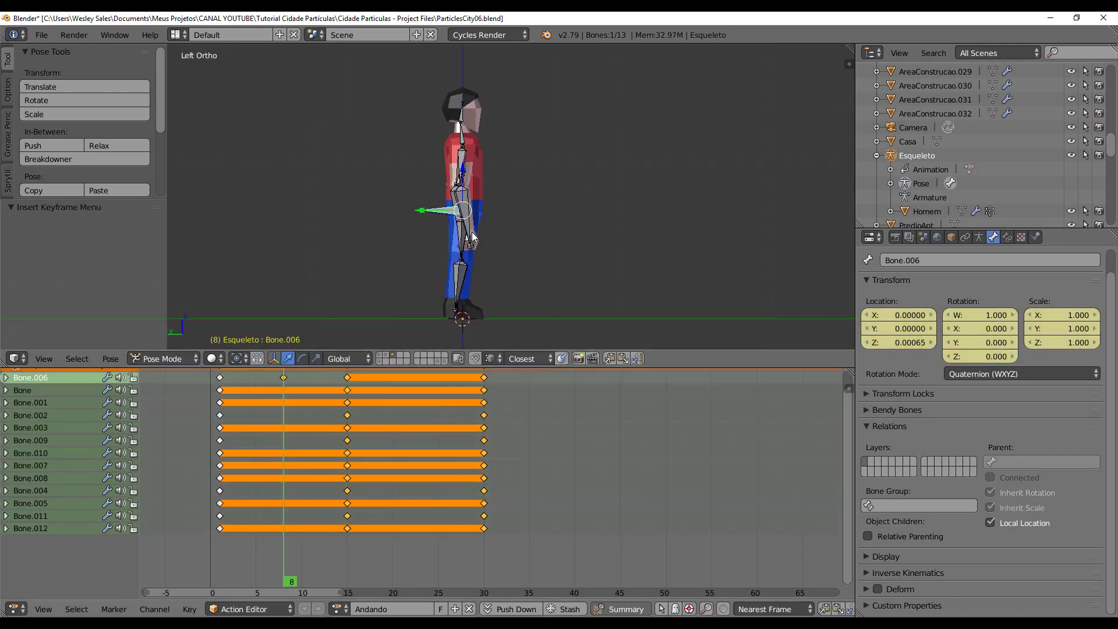
Step: At frame 22, raise hip bone Bone.006 along Z and keyframe it
left_click(293, 396)
right_click(285, 379)
left_click_drag(415, 387, 413, 386)
key("g")
key("z")
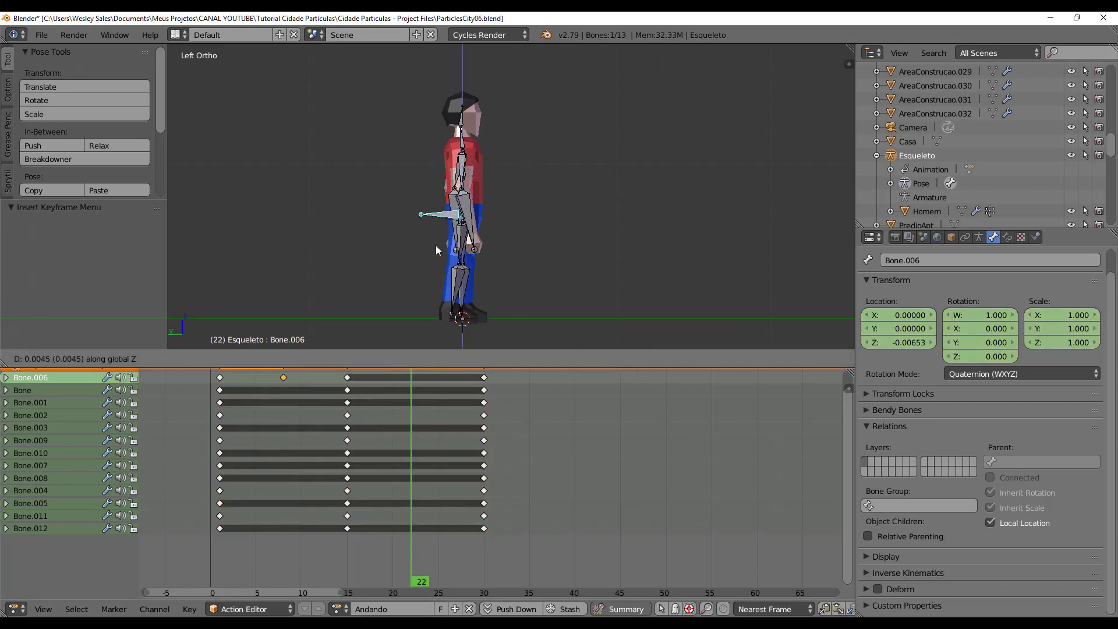
left_click(437, 237)
key("i")
left_click(436, 237)
Step: Set the preview range to frames 1 to 30 and play the walk cycle
left_click_drag(349, 431, 220, 435)
left_click_drag(202, 502, 184, 503)
key("alt+a")
middle_click_drag(658, 218, 563, 235)
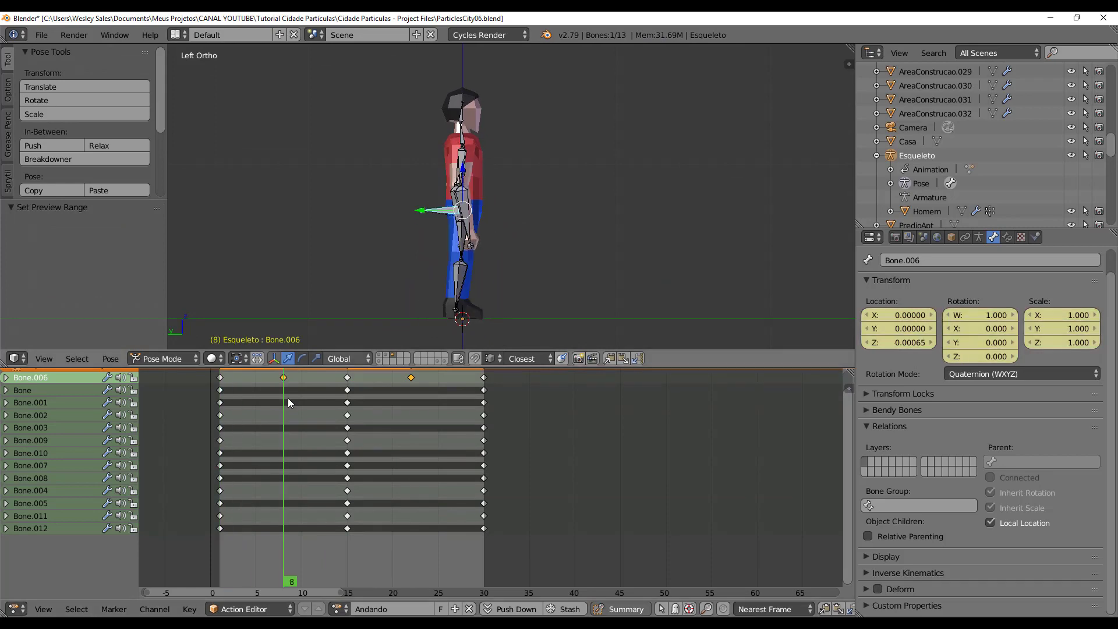
Step: At frame 8, rotate thigh Bone.004 and shin Bone.005 into a bent-knee pose and keyframe both
right_click(461, 241)
key("r")
left_click(480, 270)
right_click(489, 283)
key("r")
left_click(478, 260)
key("ctrl+KP_3")
key("i")
left_click(506, 285)
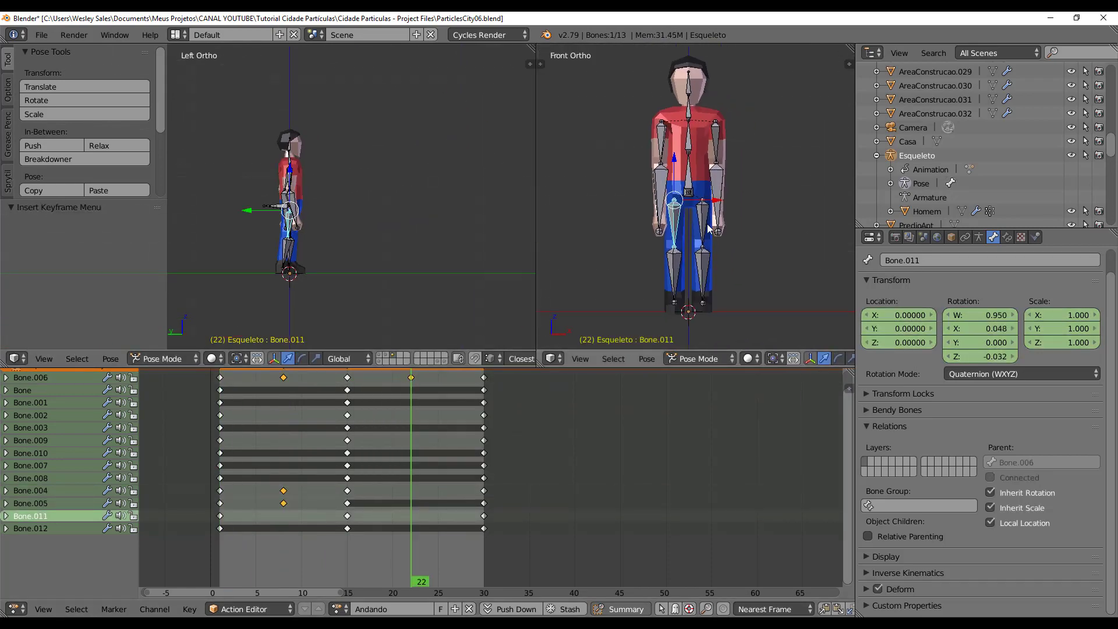
Step: Select shin Bone.012 of the other leg at frame 22 and play the walk cycle
right_click(365, 247)
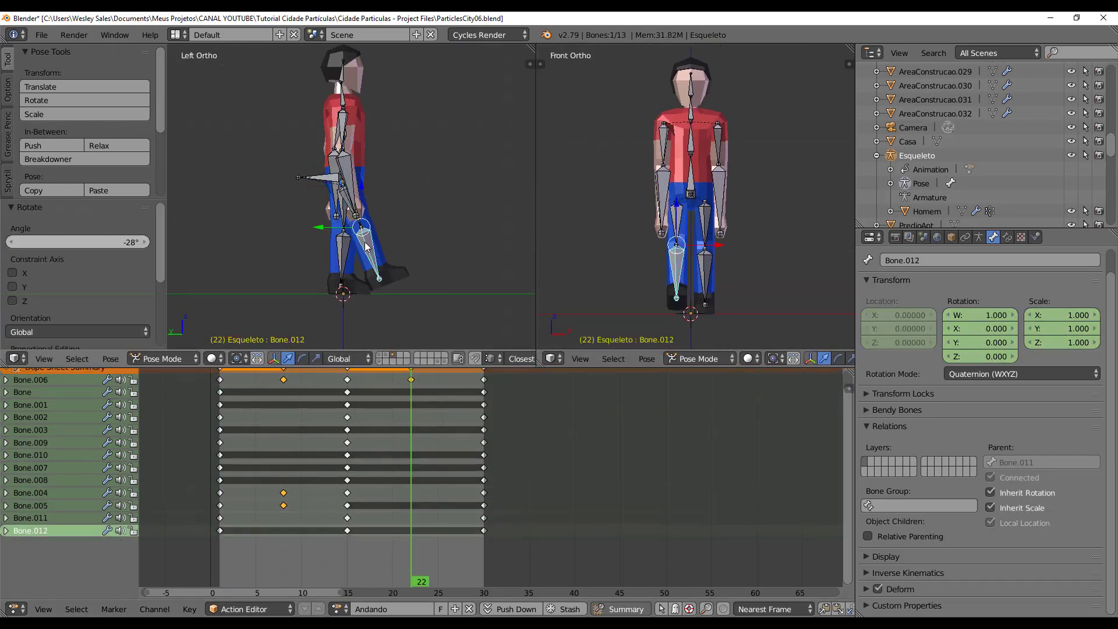
key("alt+a")
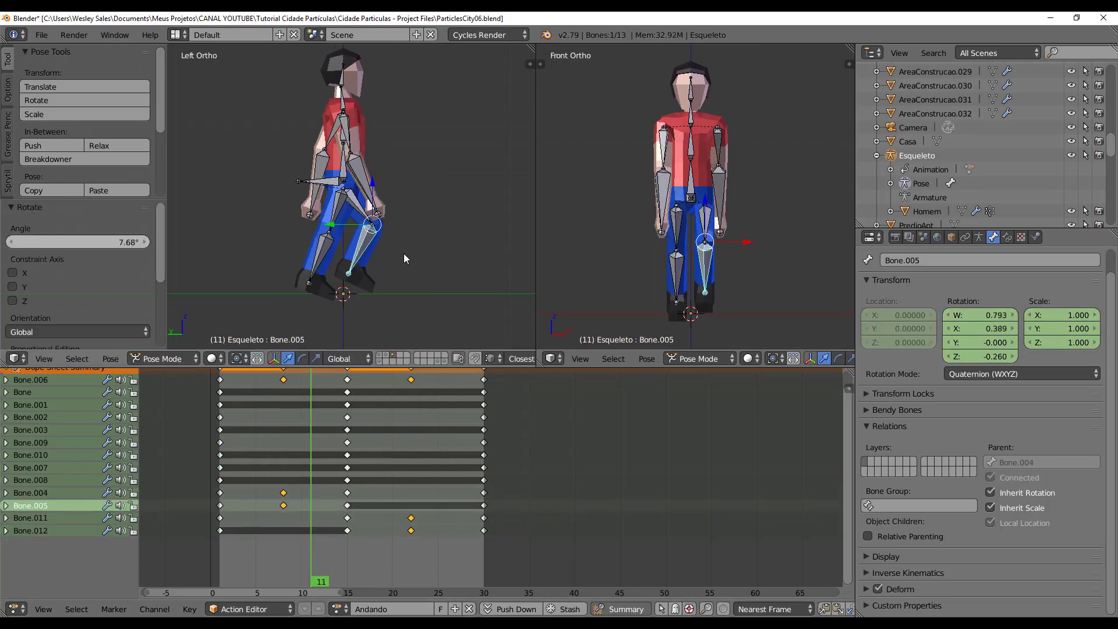
Step: Keyframe thigh Bone.004 and shin Bone.005 together at frame 11 and replay the walk cycle
right_click(362, 208, "shift")
key("i")
left_click(373, 233)
left_click_drag(285, 457, 424, 408)
key("alt+a")
key("alt+a")
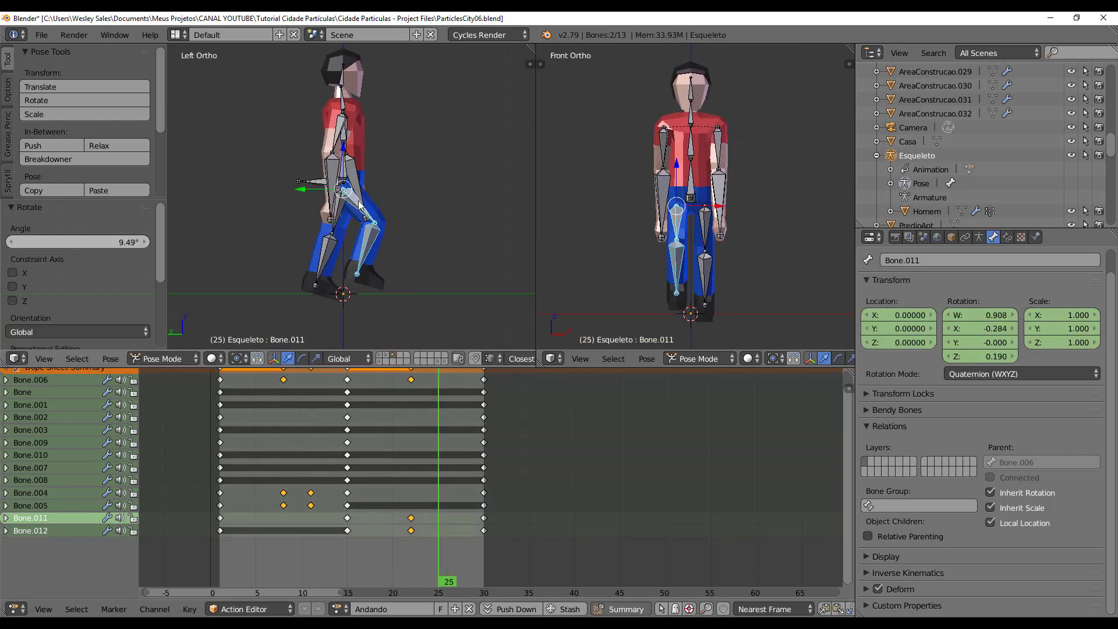
Step: Play the walk cycle from an angled view and turn off the armature's X-Ray display
key("alt+a")
left_click(301, 408)
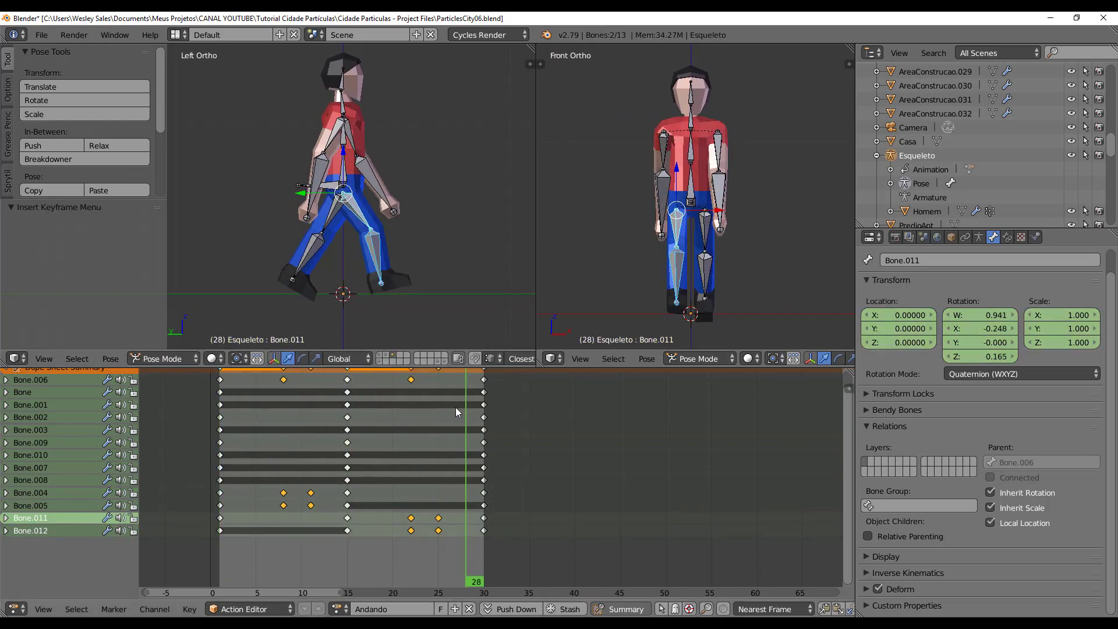
key("alt+a")
middle_click_drag(412, 204, 333, 218)
right_click(353, 159)
left_click(979, 237)
left_click(990, 461)
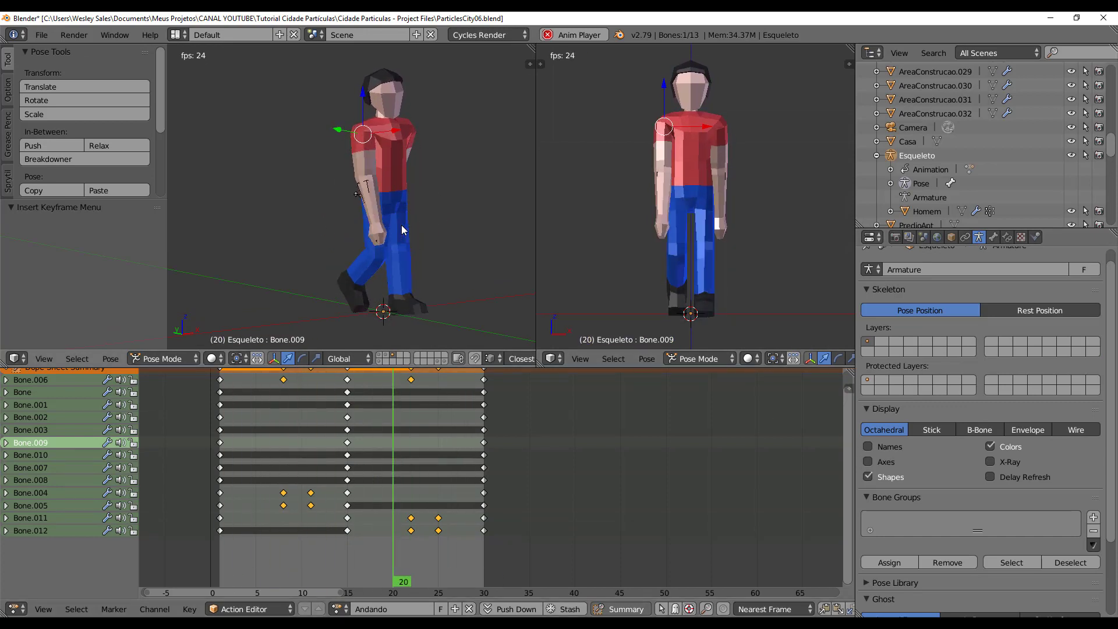
scroll(419, 221, "down", 2)
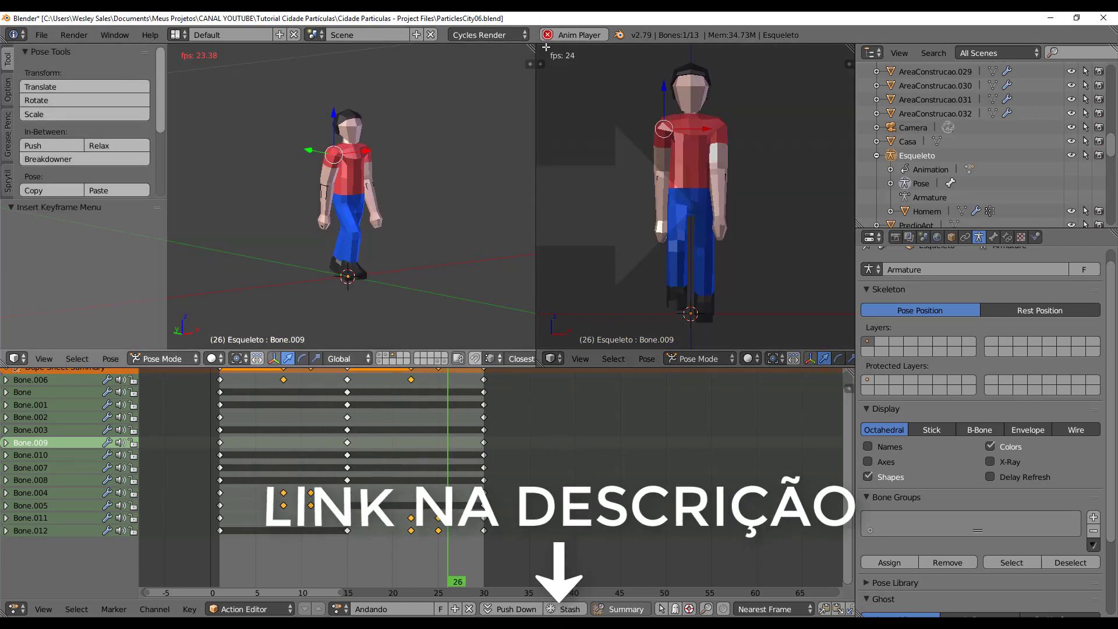
Step: Join the two 3D viewports into one and switch it to the front view
left_click_drag(632, 54, 634, 60)
scroll(610, 206, "down", 3)
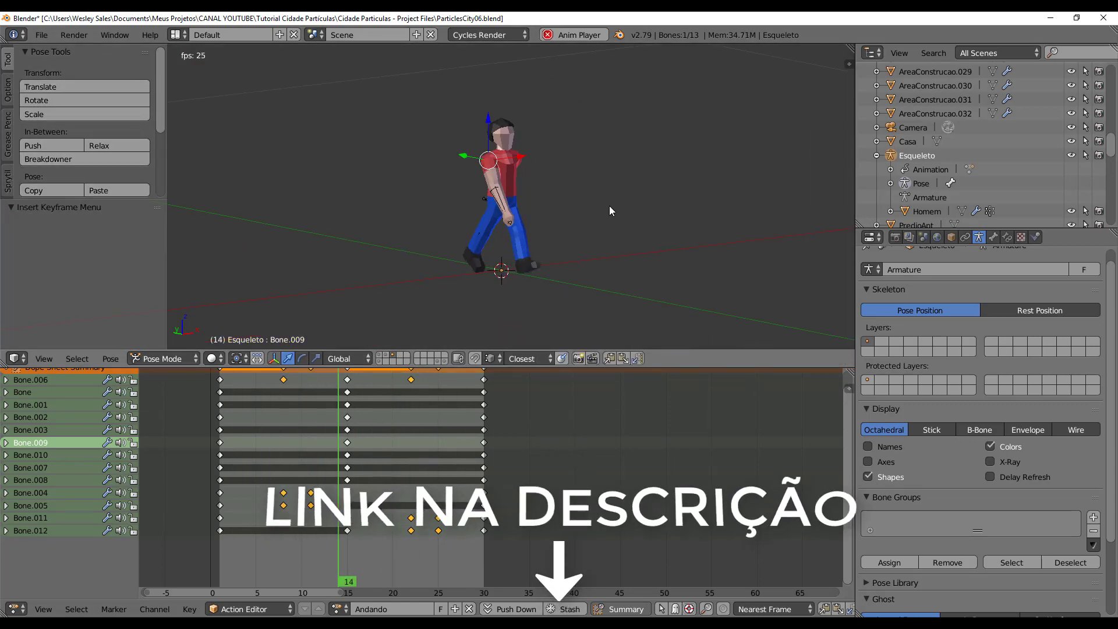
key("KP_0")
key("KP_1")
scroll(601, 207, "up", 1)
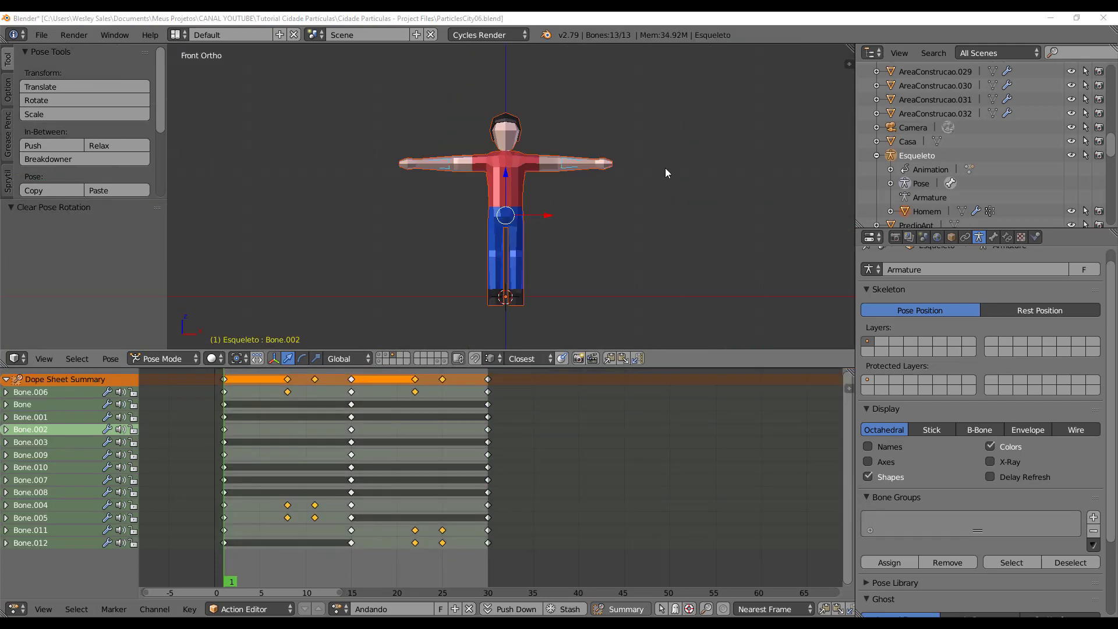
Step: Duplicate the man with his armature, place the copy beside him along the X axis, and select the copied figure
middle_click_drag(678, 227, 523, 222, "shift")
key("shift+d")
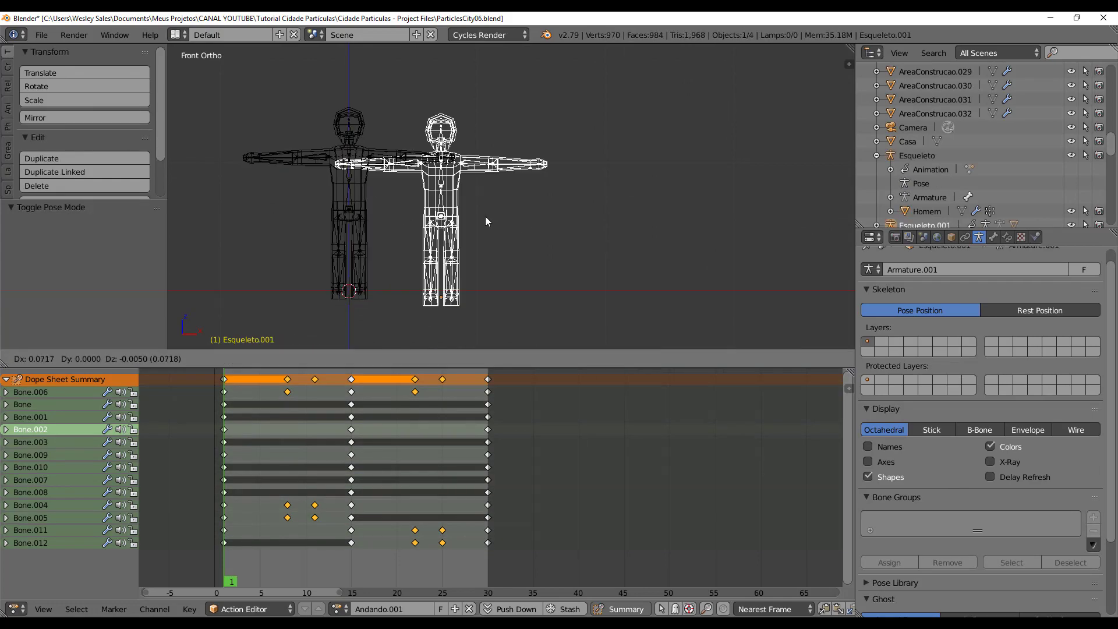
key("x")
left_click(634, 217)
right_click(550, 162)
key("n")
right_click(624, 161)
key("ctrl+Tab")
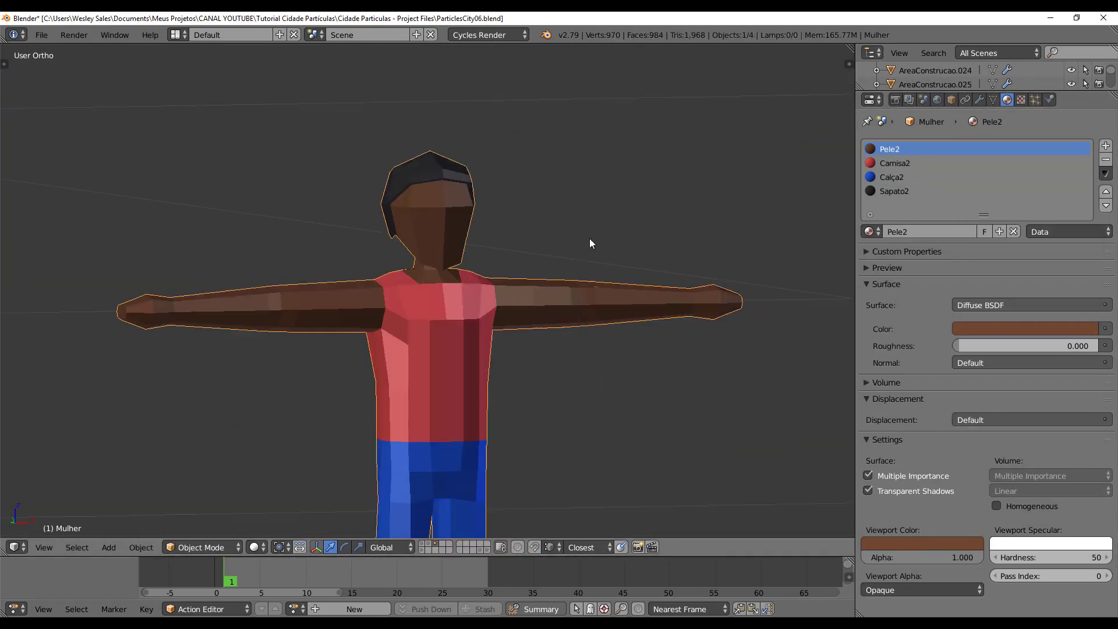
Step: Change the mode used for editing the woman's mesh
key("ctrl+Tab")
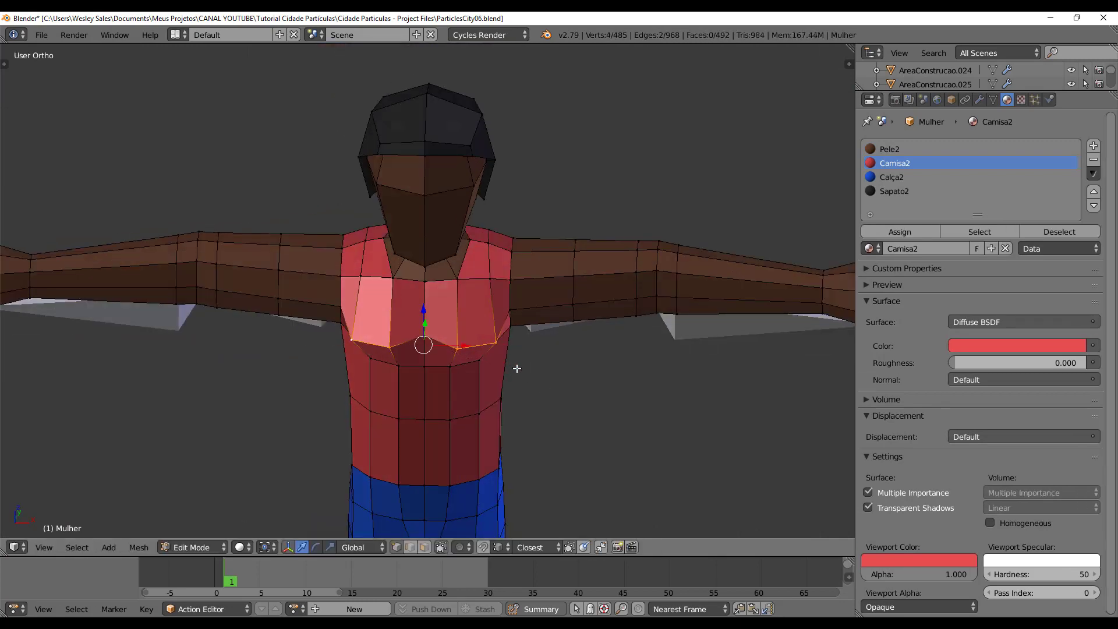
scroll(517, 368, "down", 3)
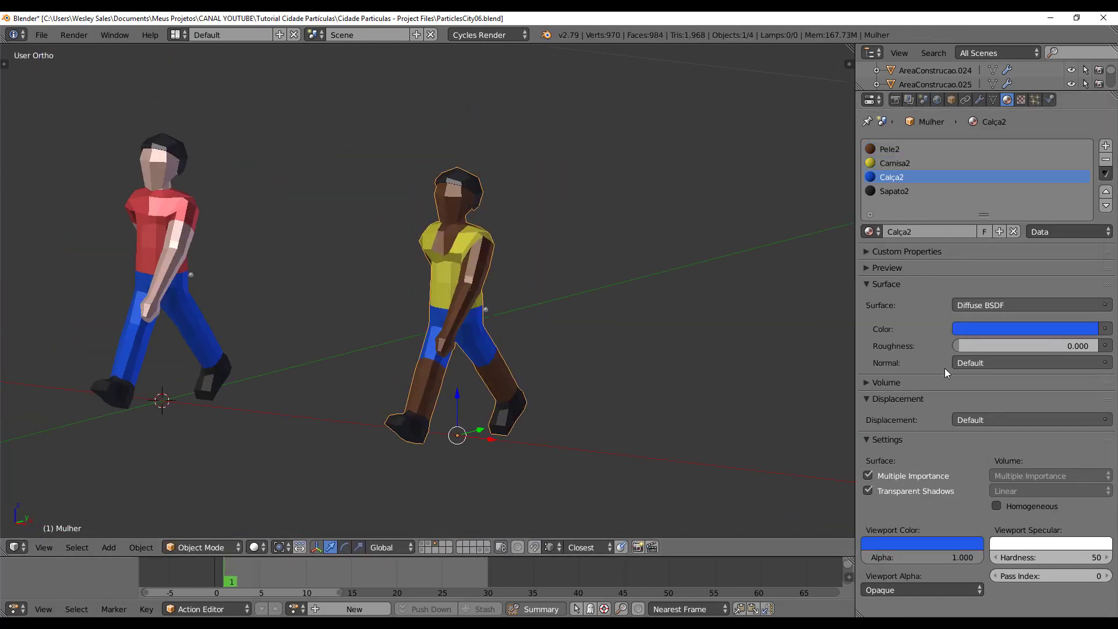
Step: Copy the surface colour of the man's skin material Pele to its viewport colour
left_click(399, 277)
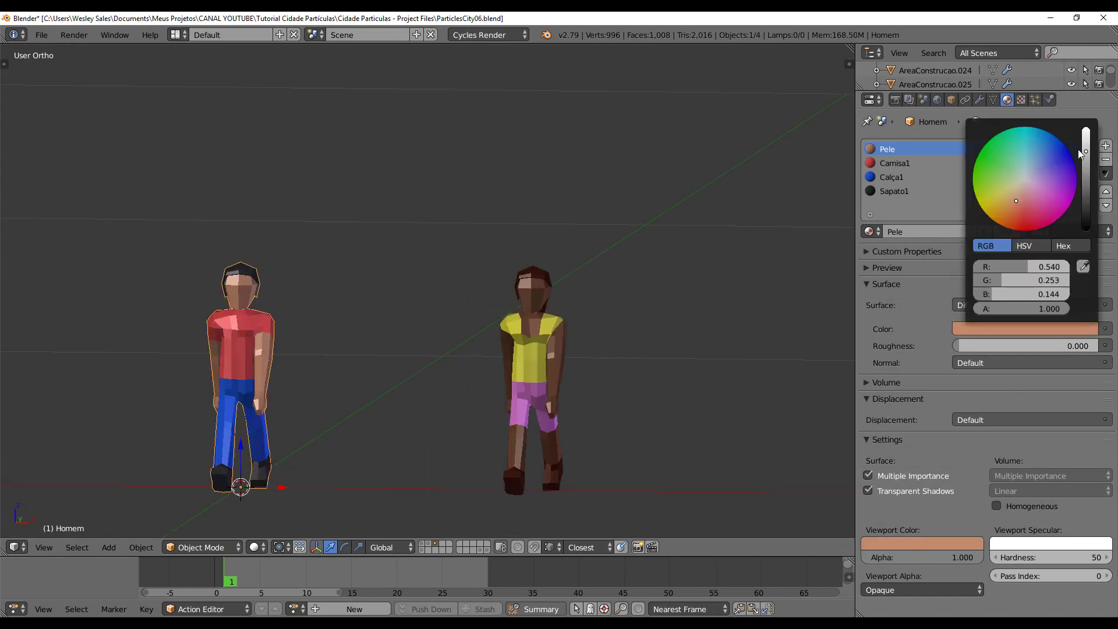
left_click_drag(1025, 329, 926, 542)
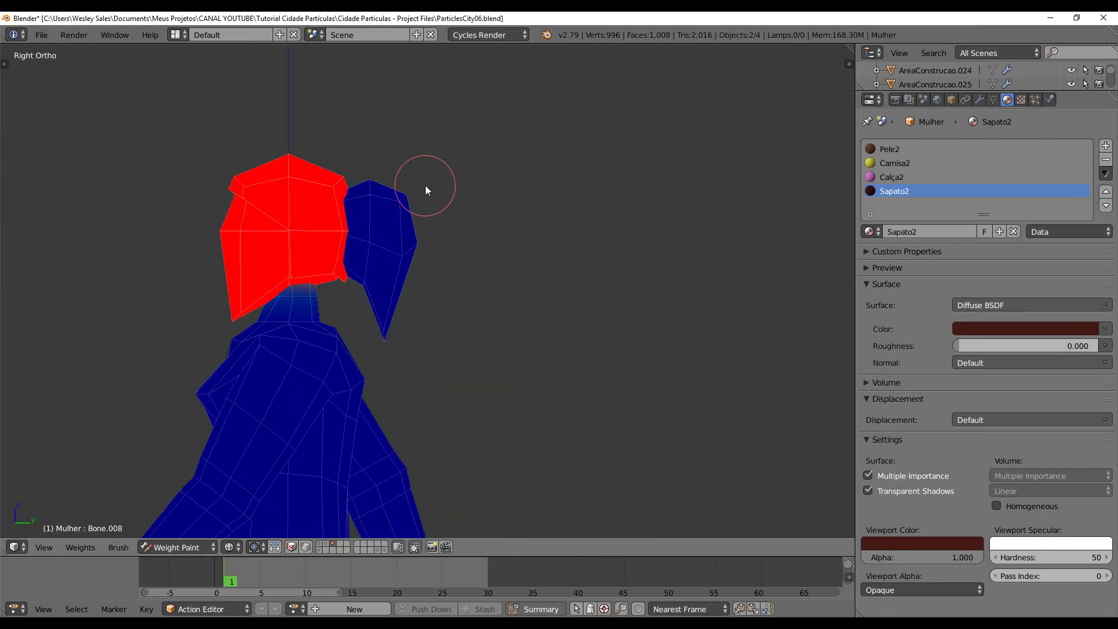
Step: Open the Weight Paint tools for the weights of the woman's Bone.008
key("t")
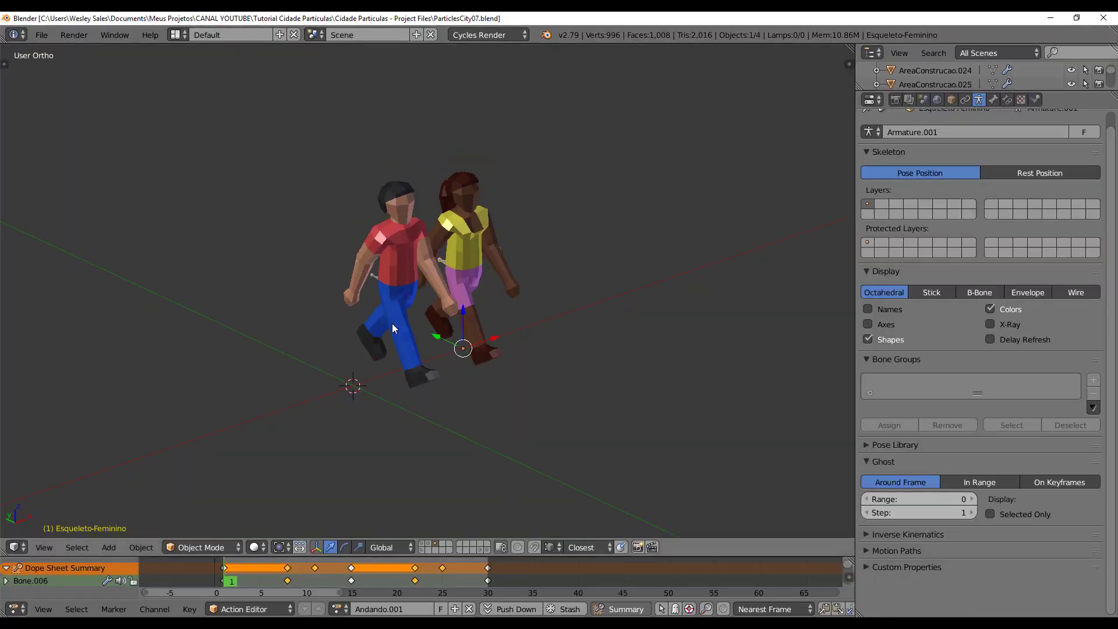
Step: Show the city layer and open the straight street piece beside the ramp for mesh editing
key("1")
scroll(393, 324, "down", 19)
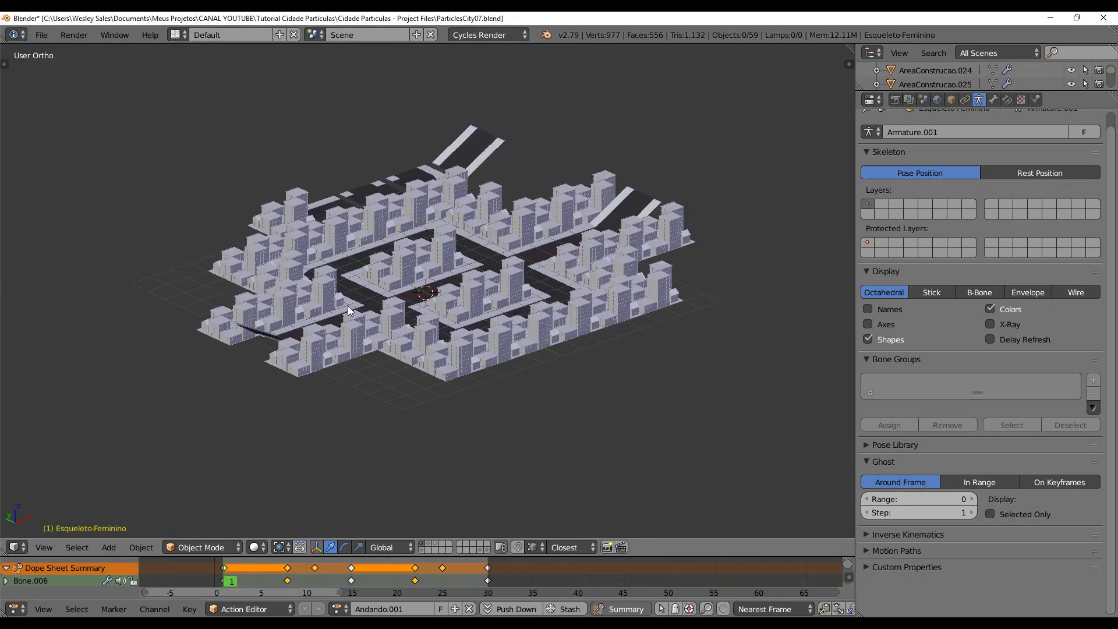
scroll(353, 338, "up", 12)
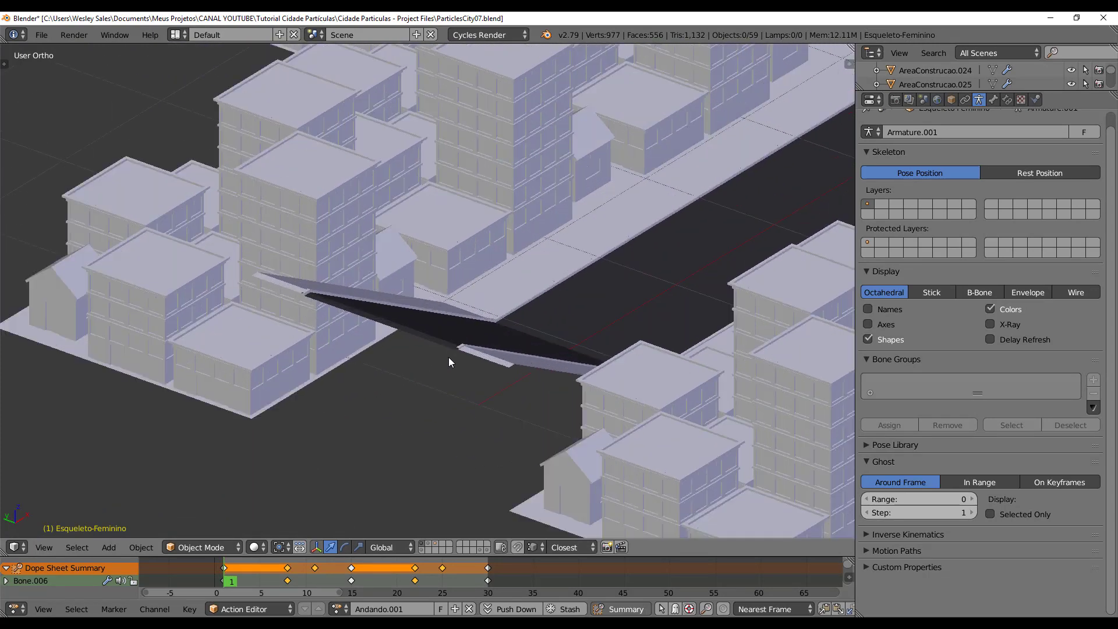
scroll(449, 358, "up", 5)
right_click(544, 351)
key("Tab")
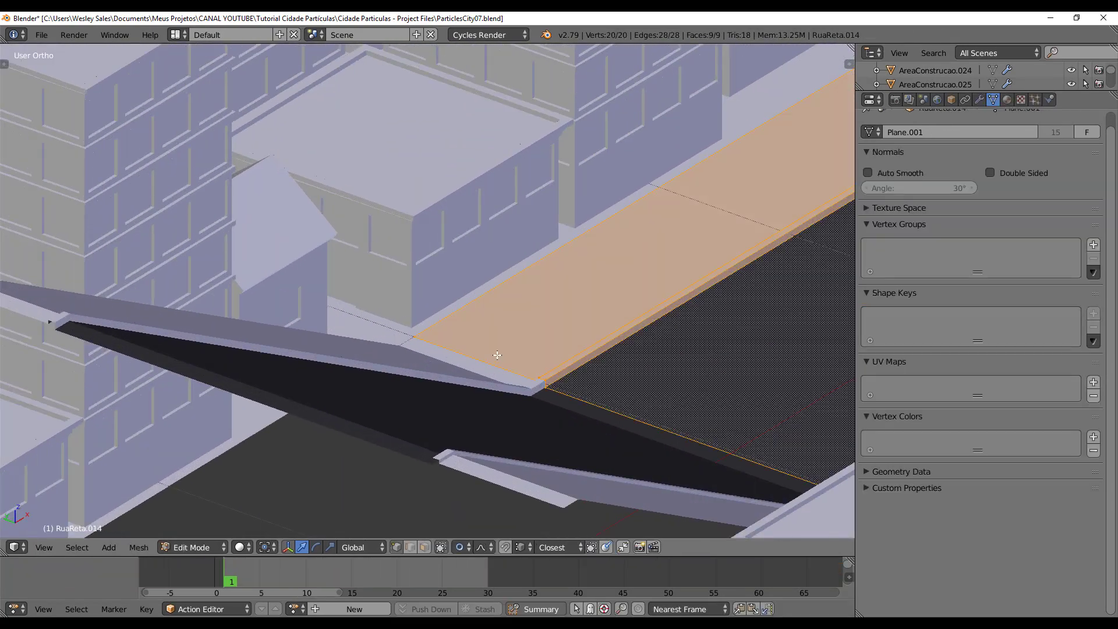
Step: Place the 3D cursor at the middle of the street's sidewalk end edge, where the sidewalk meets the ramp
left_click(459, 365)
key("z")
right_click(506, 365)
middle_click_drag(509, 366, 423, 274, "shift")
scroll(441, 271, "up", 4)
key("Tab")
key("z")
Step: Add a plane at the 3D cursor on the sidewalk end
scroll(428, 250, "down", 7)
key("shift+a")
mouse_move(428, 261)
left_click(473, 264)
scroll(475, 273, "down", 3)
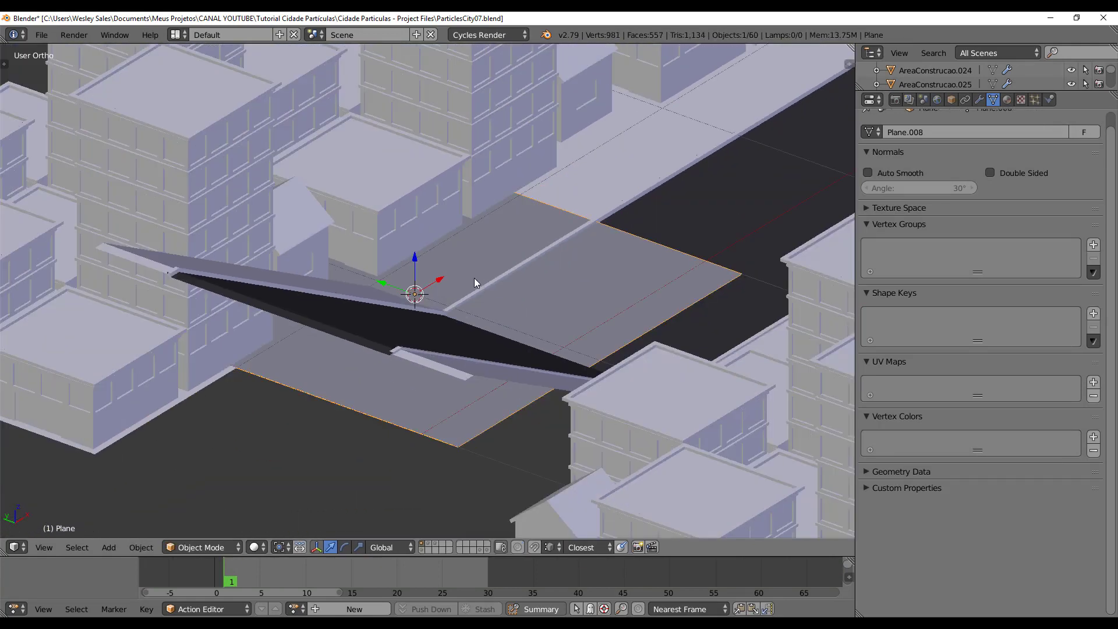
Step: Scale the new plane's mesh down to about the width of the sidewalk
scroll(474, 278, "up", 2)
key("Tab")
key("s")
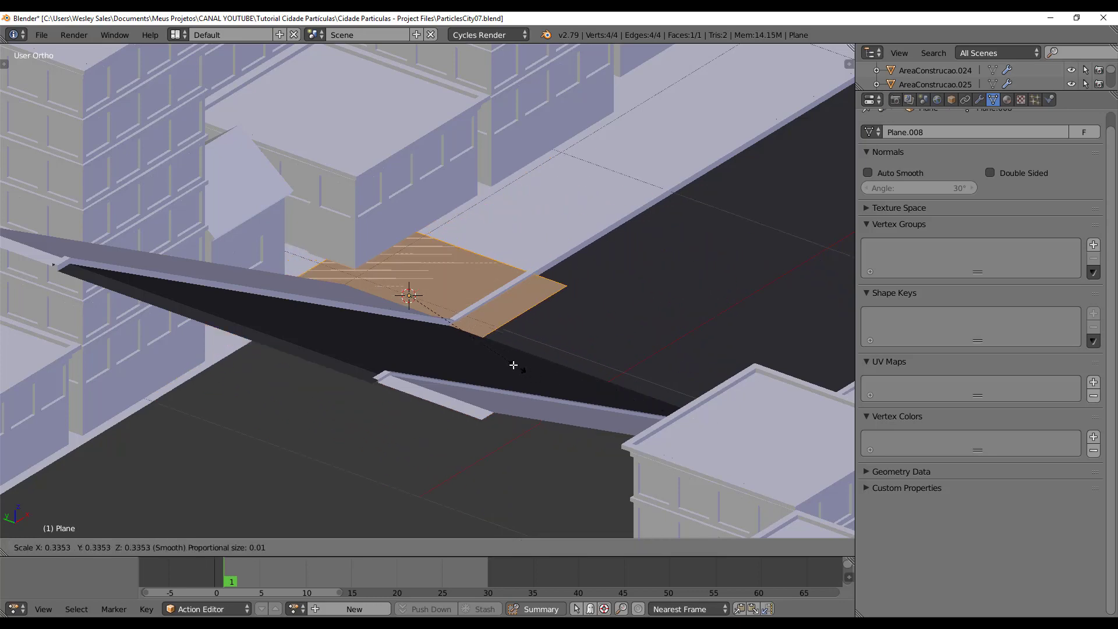
key("KP_Decimal")
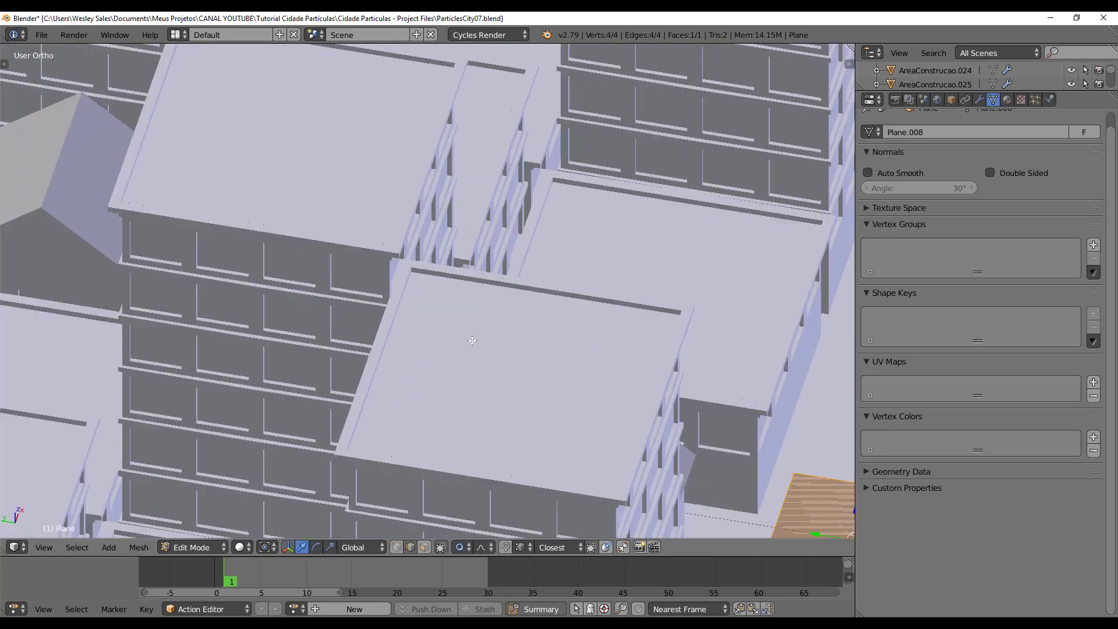
scroll(472, 276, "down", 13)
middle_click_drag(470, 273, 477, 295)
scroll(477, 295, "down", 2)
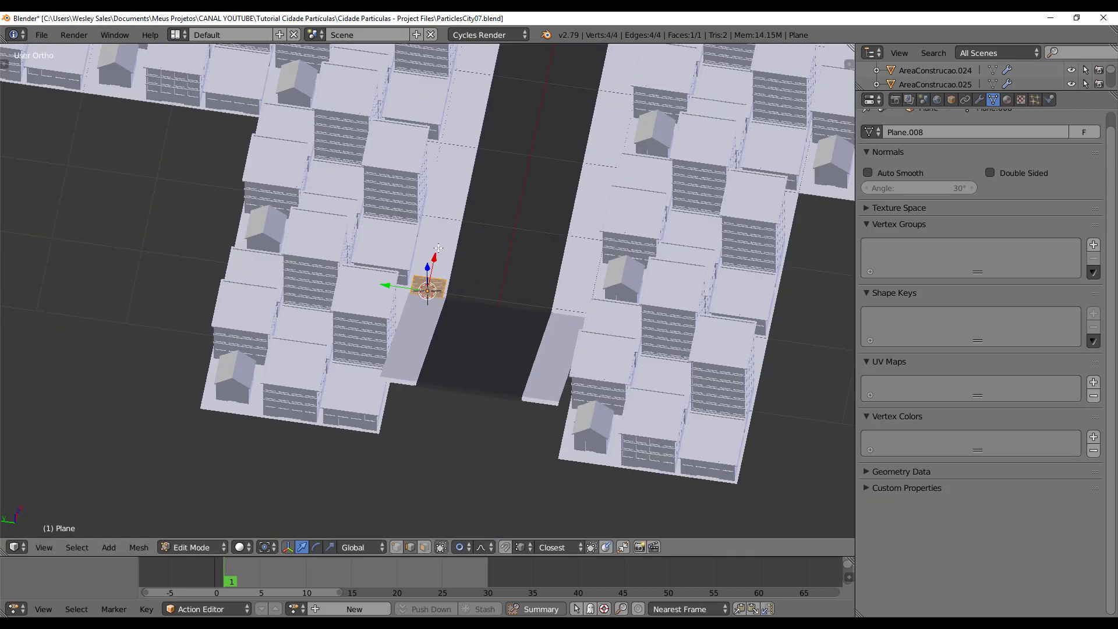
scroll(435, 255, "up", 11)
key("z")
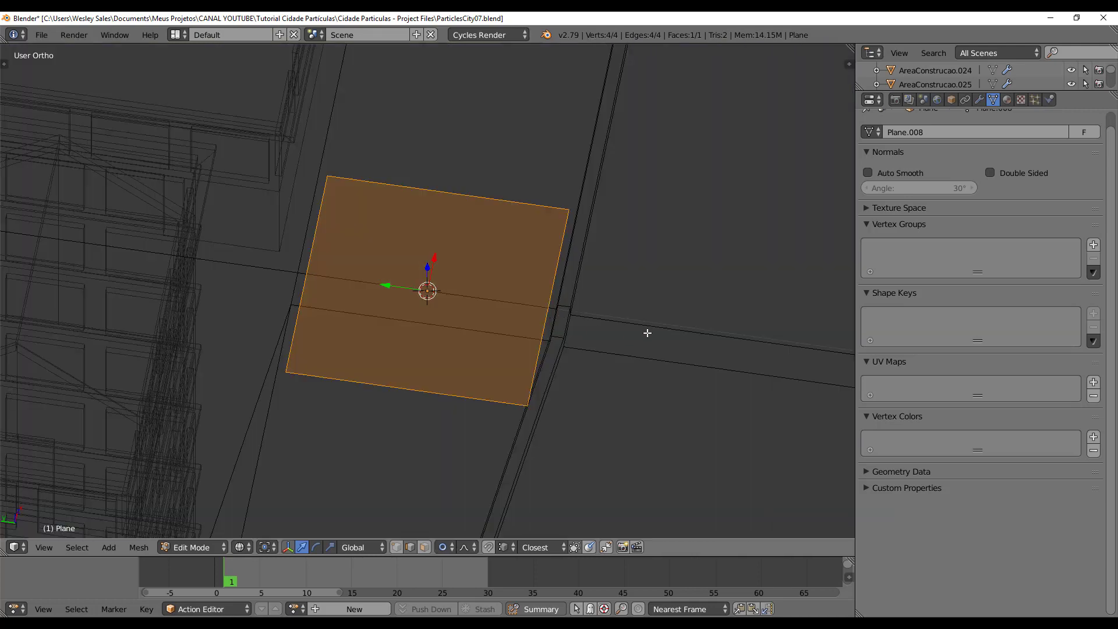
left_click(441, 294)
Step: Rotate the plane's mesh about the global Y axis so it stands upright across the sidewalk
key("z")
scroll(547, 357, "down", 4)
scroll(547, 357, "up", 6)
mouse_move(568, 394)
middle_mouse_down()
mouse_move(449, 367)
mouse_move(524, 361)
middle_mouse_up()
scroll(490, 373, "up", 2)
key("r")
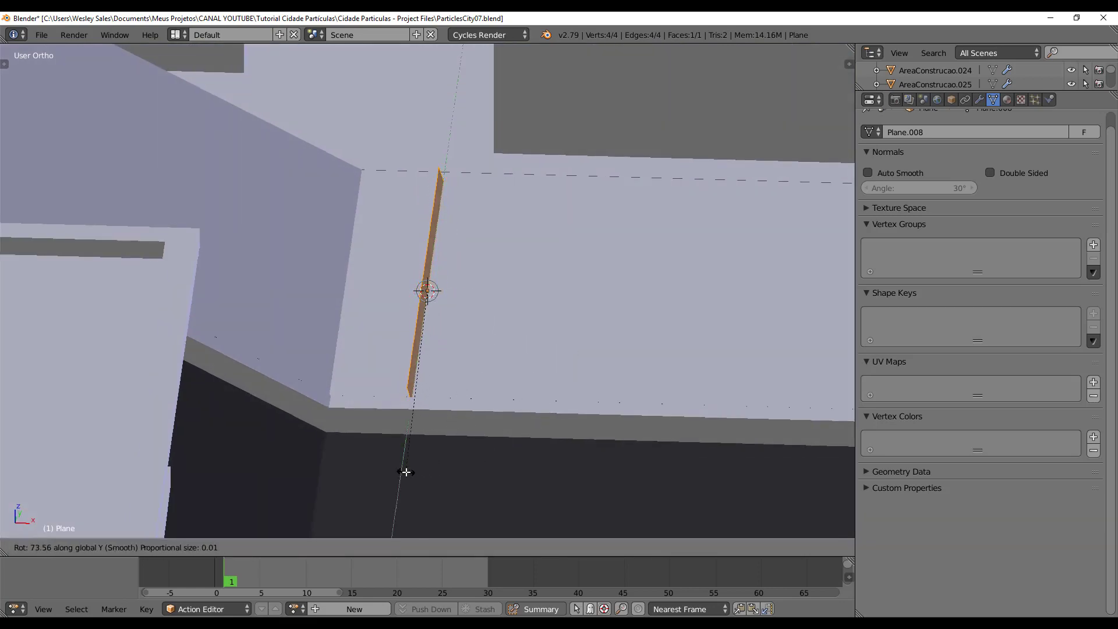
key("Return")
Step: Scale the upright plane along Z into a low strip and return to Object Mode
scroll(406, 472, "down", 3)
mouse_move(405, 472)
middle_mouse_down()
mouse_move(382, 392)
mouse_move(307, 386)
mouse_move(329, 376)
middle_mouse_up()
key("z")
key("s")
left_click(439, 370)
key("z")
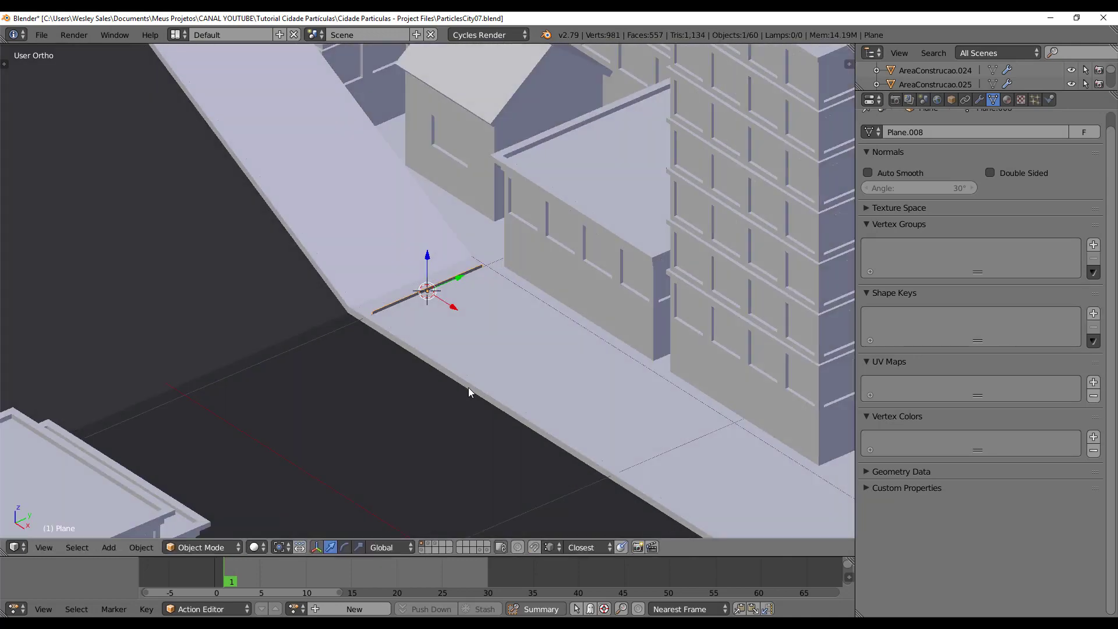
Step: Rename the plane object as Emissor-Pedestres
key("n")
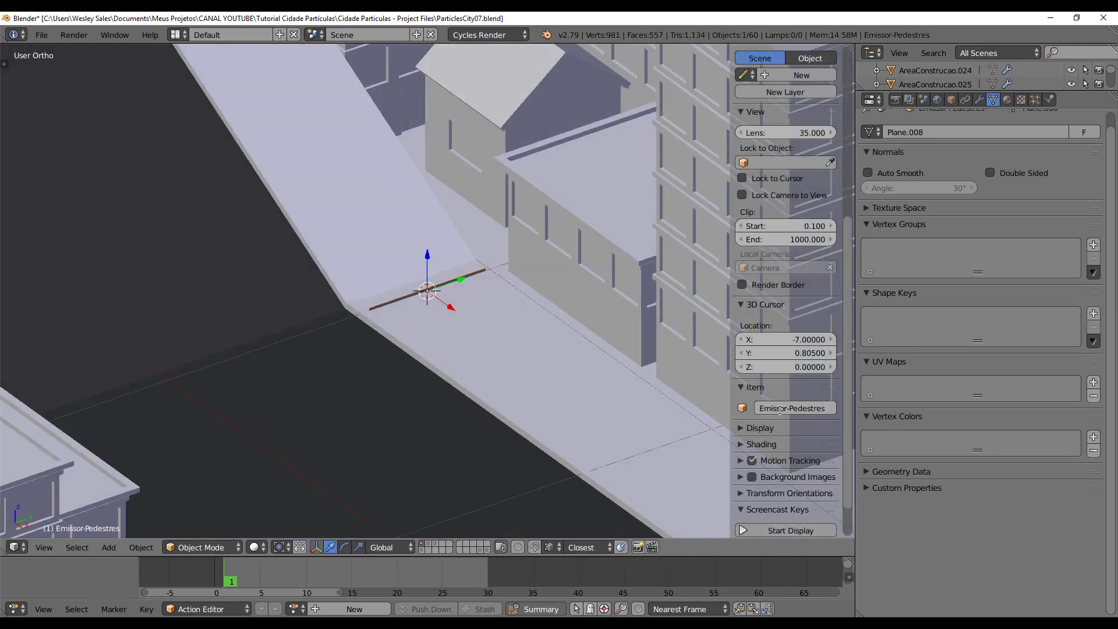
key("n")
scroll(504, 373, "up", 2)
key("z")
key("z")
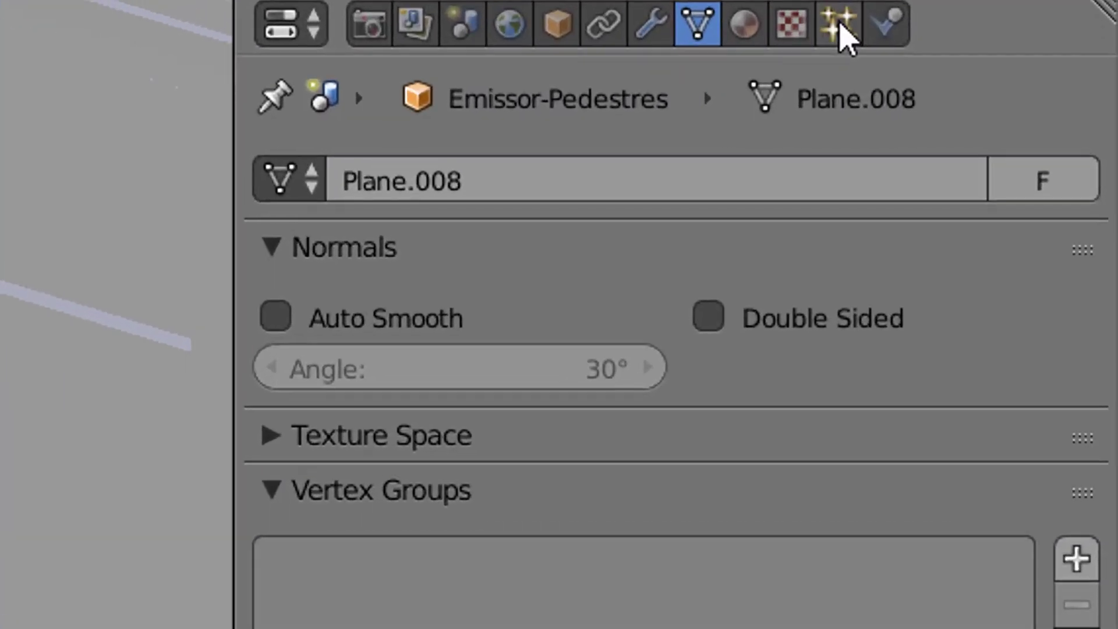
Step: Add a particle system to the emitter plane and name both its settings and the system Emissor-Pedestres
left_click(1033, 98)
left_click(995, 190)
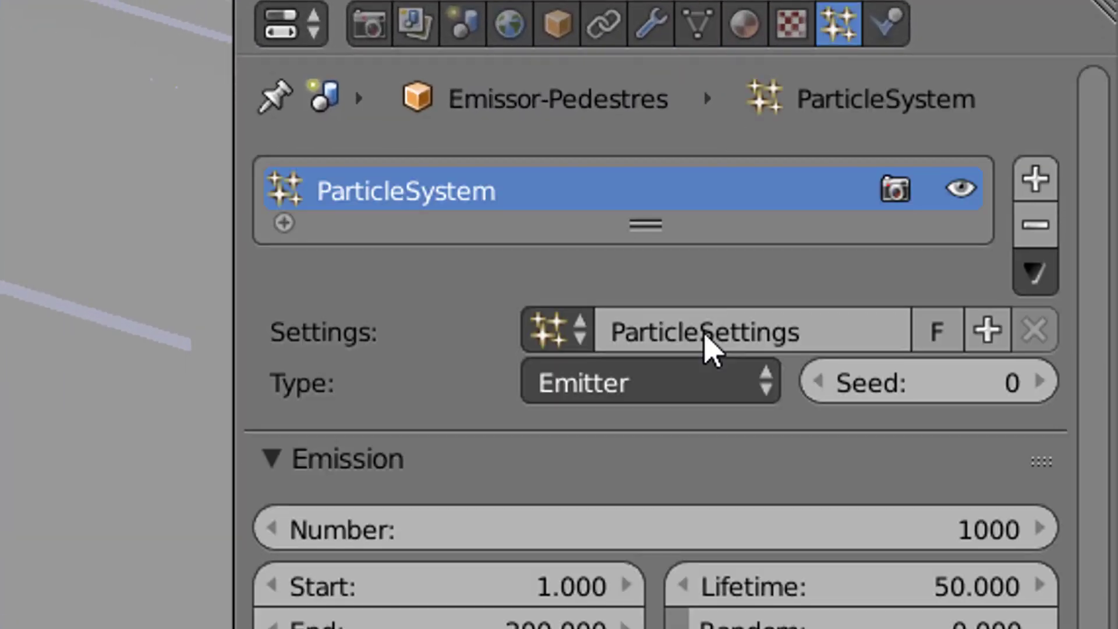
double_click(746, 335)
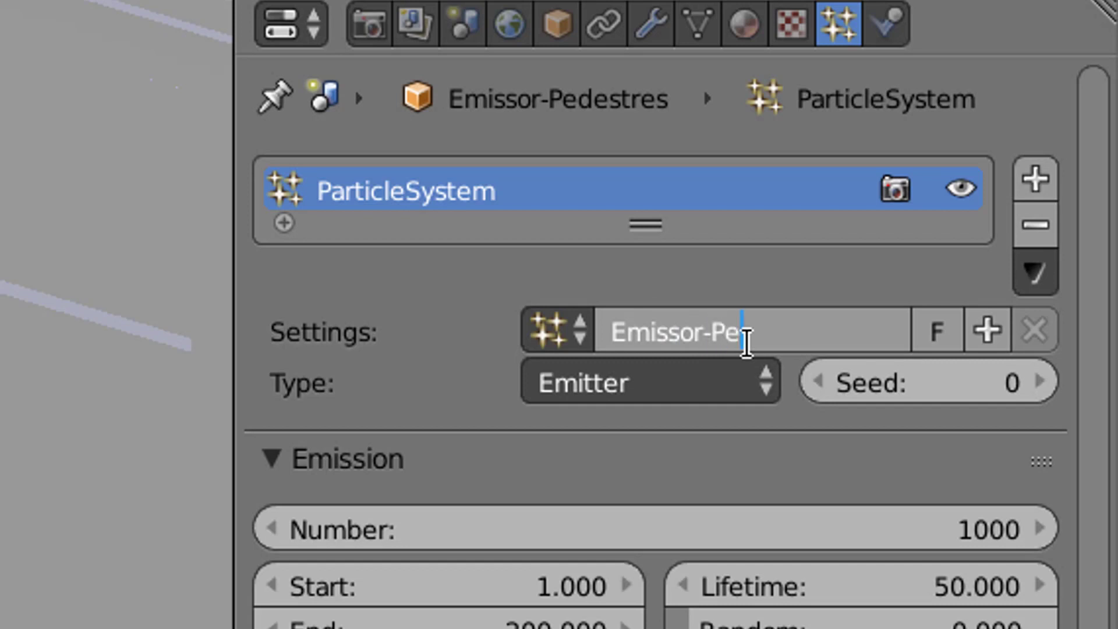
key("Return")
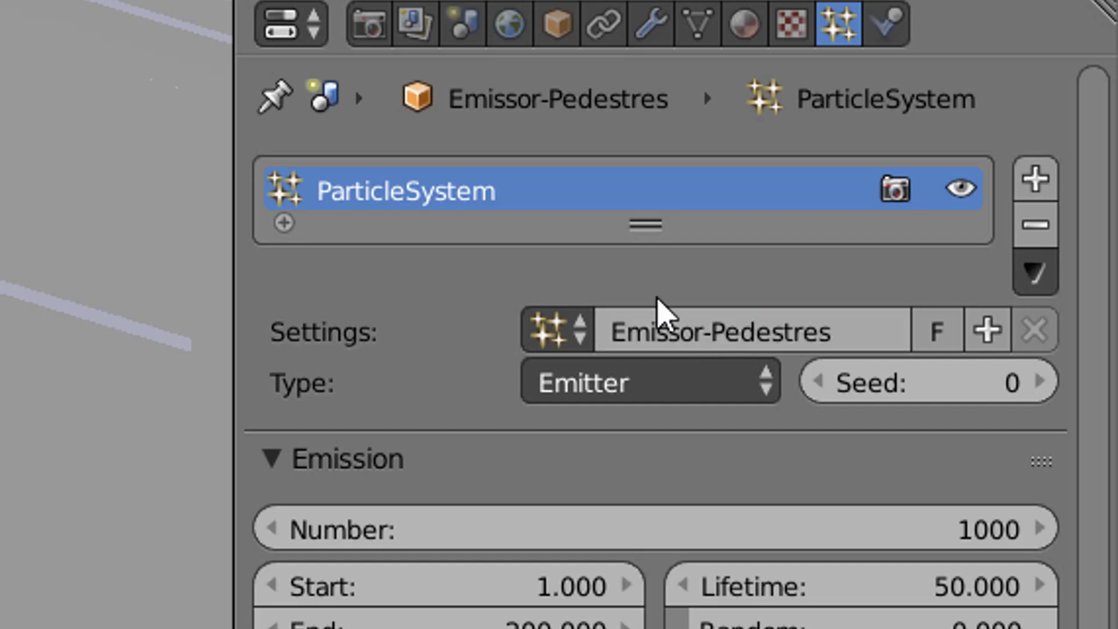
double_click(505, 191)
type("Emissor-Pedestres")
key("Return")
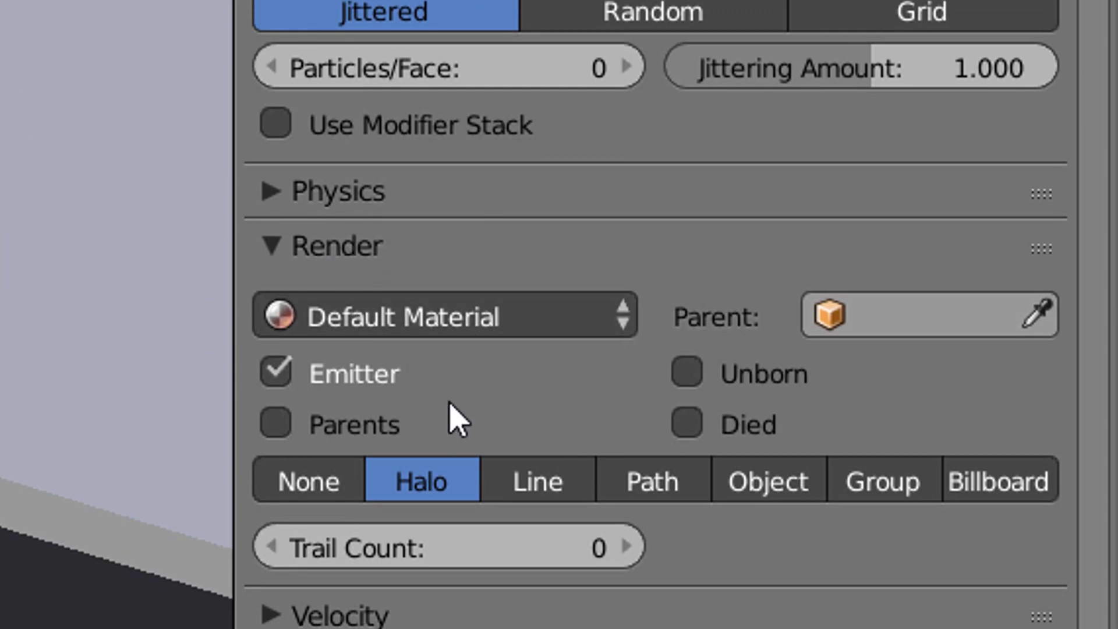
Step: Set the emitter's particles to render as Group
left_click(891, 495)
left_click(833, 534)
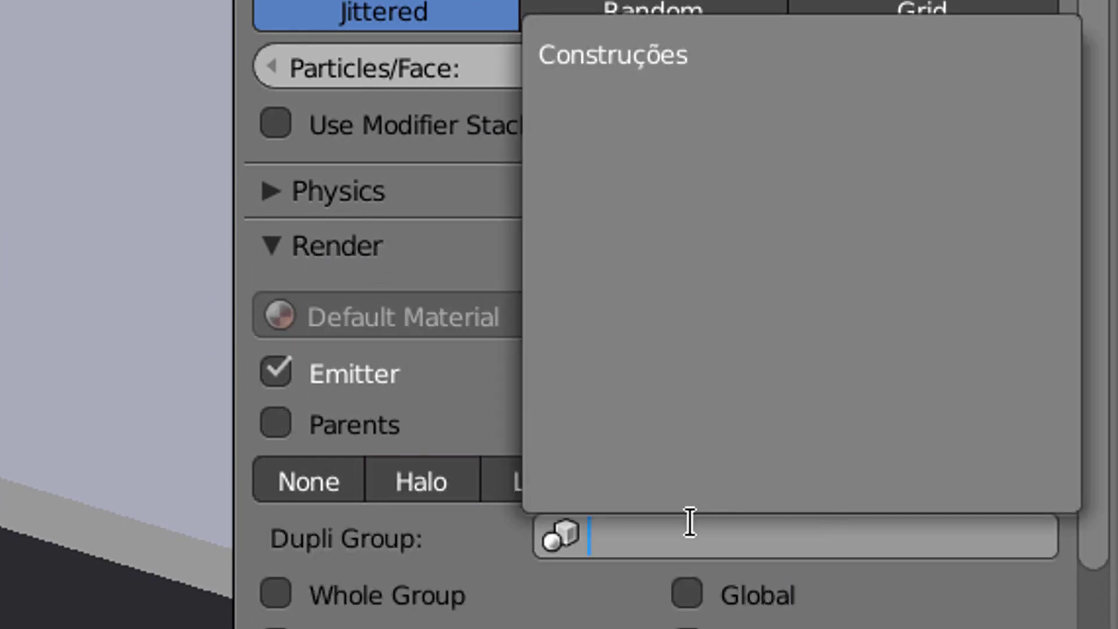
key("Escape")
Step: Show the character layer and select the Mulher and Homem meshes together without their armatures
key("3")
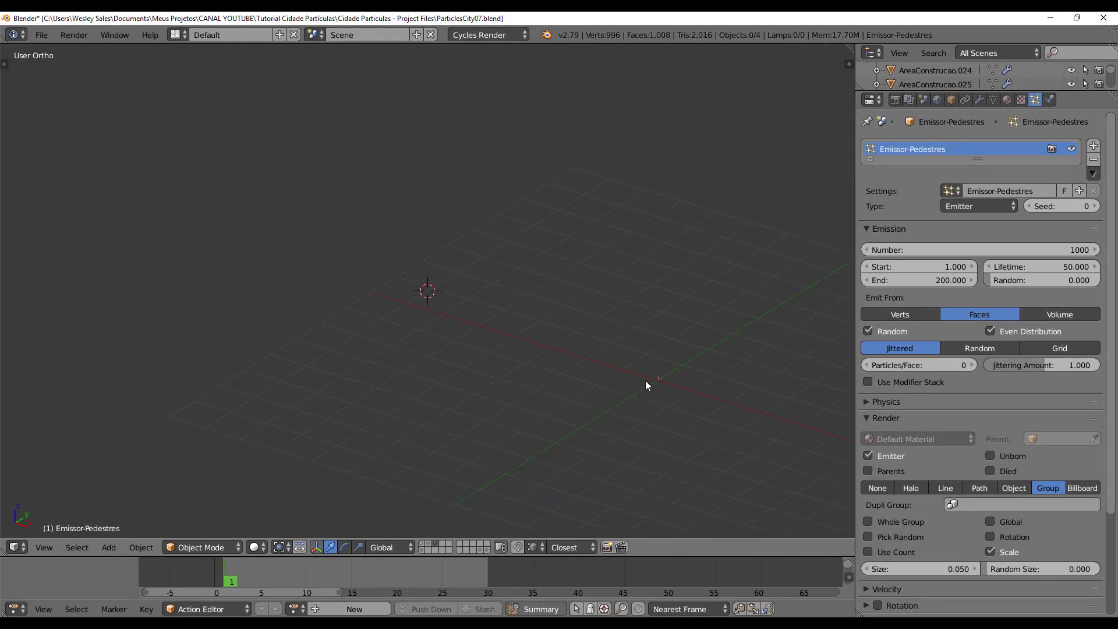
key("a")
key("KP_Decimal")
scroll(611, 373, "down", 3)
key("z")
key("z")
scroll(533, 309, "up", 3)
right_click(521, 282)
key("g")
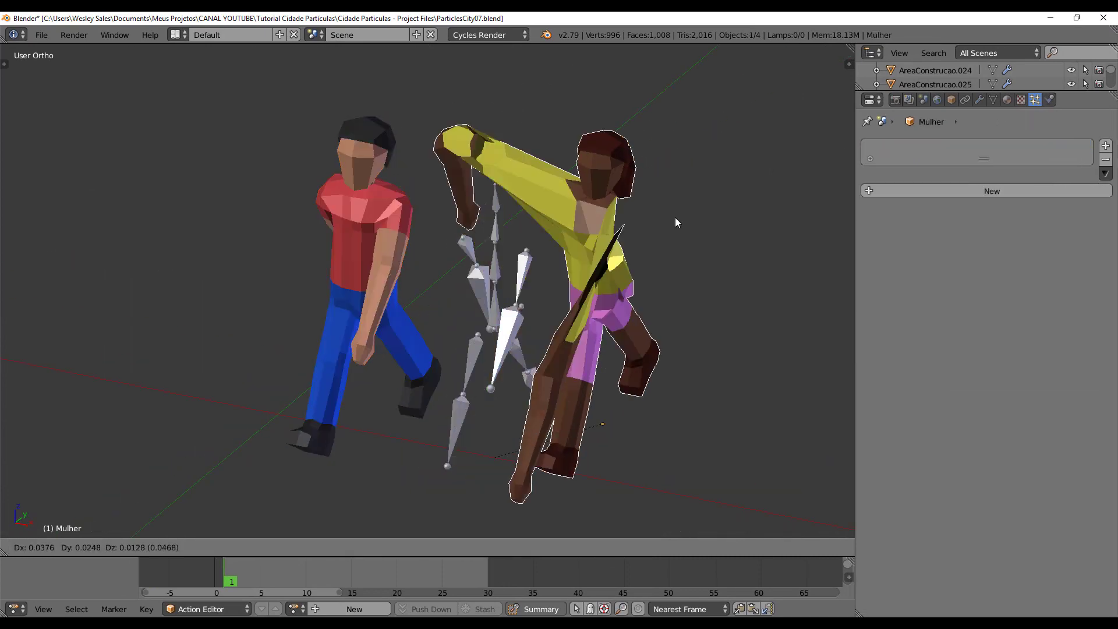
right_click(594, 233)
key("g")
right_click(411, 187)
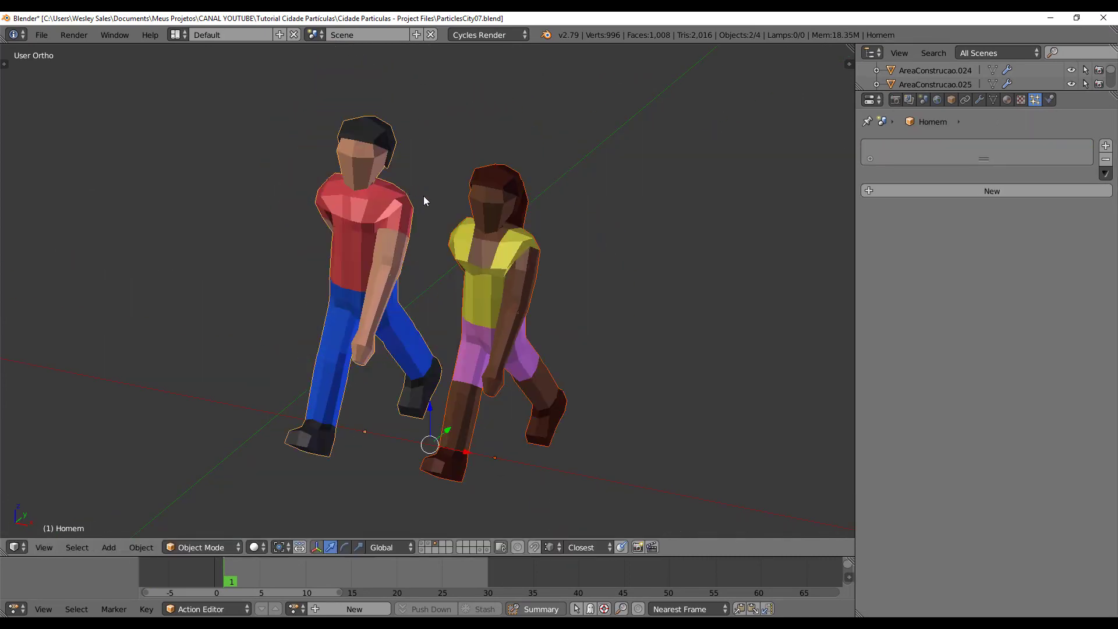
Step: Create a new group named Pedestres from the selected man and woman meshes
key("ctrl+g")
key("t")
left_click(52, 431)
type("Pedestres")
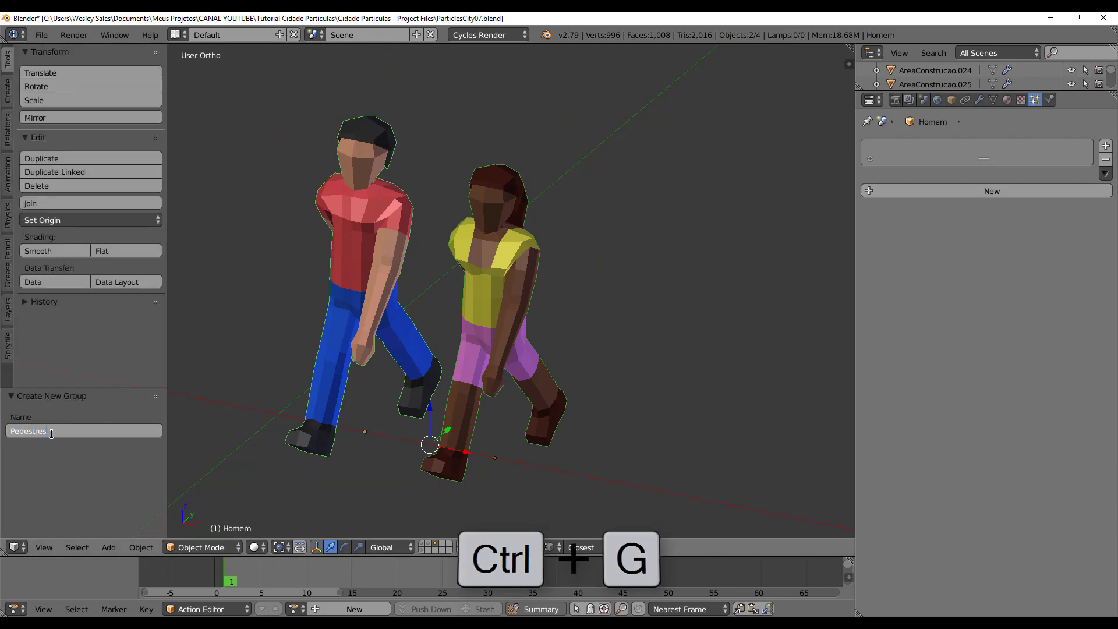
type("tz")
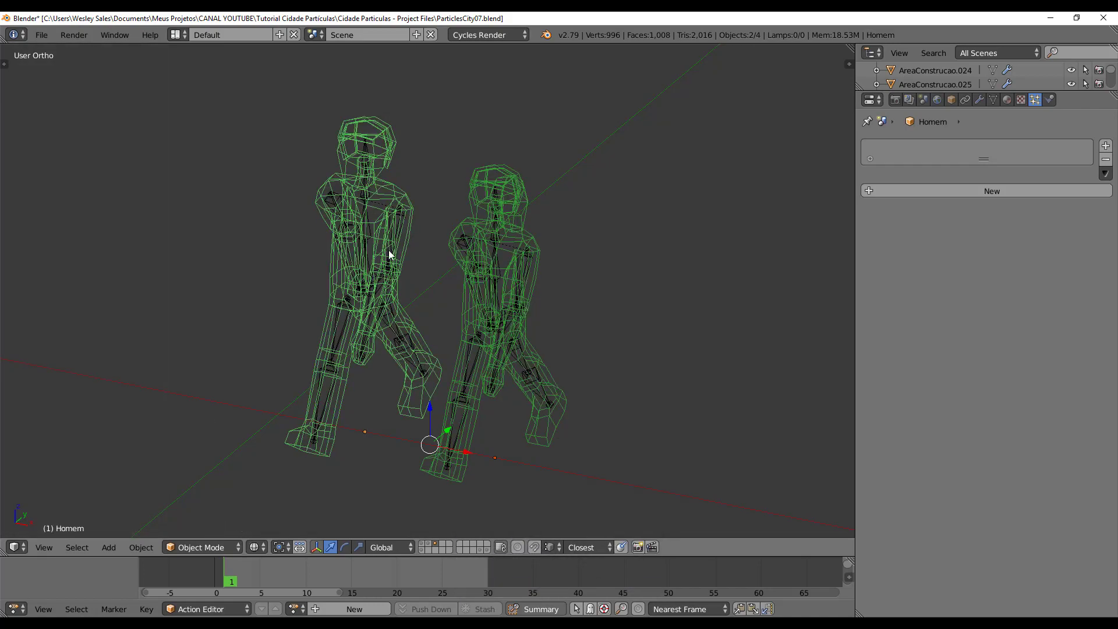
Step: Return to the city layer and select the Emissor-Pedestres plane at the sidewalk end
type("z")
scroll(362, 326, "down", 1)
key("1")
scroll(364, 333, "down", 15)
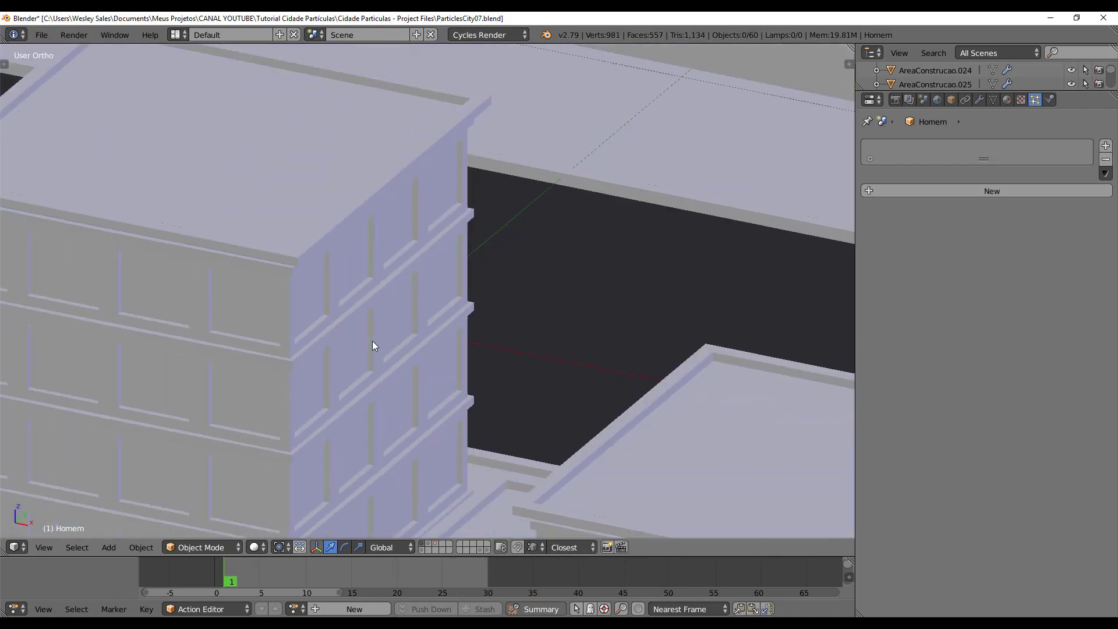
scroll(323, 346, "up", 10)
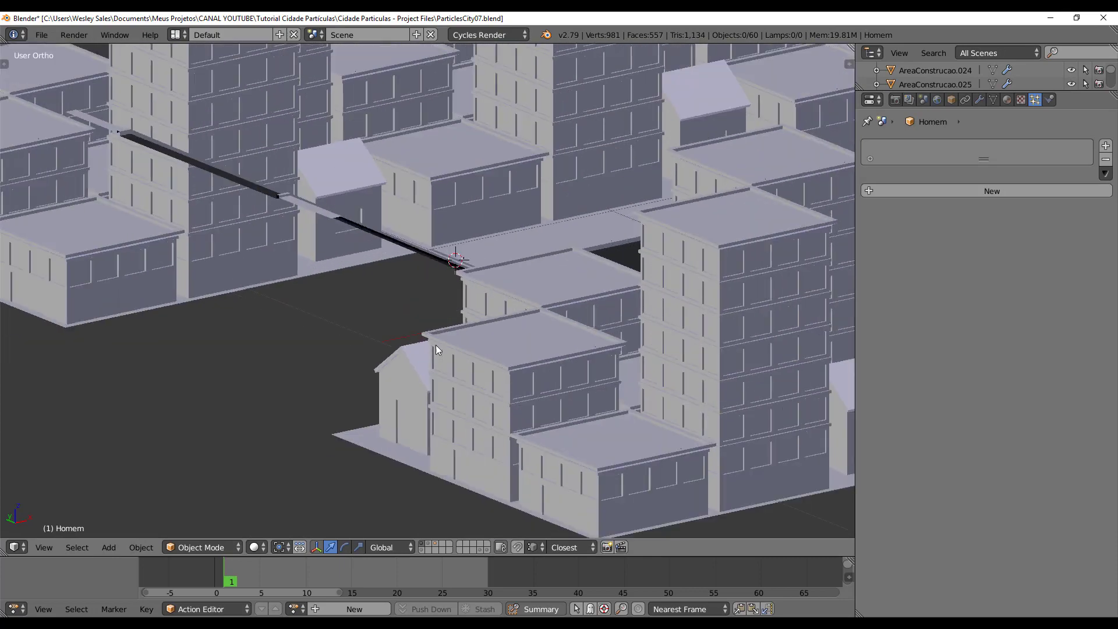
key("z")
right_click(500, 230)
right_click(513, 236)
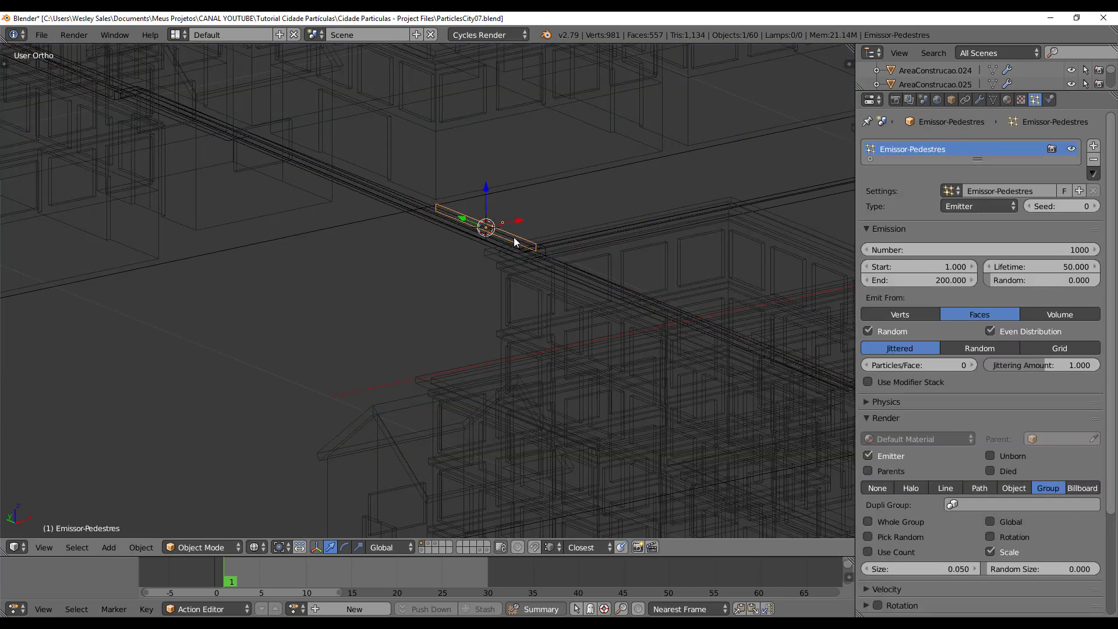
Step: Assign the Pedestres group as the Dupli Group of the emitter's particles
key("z")
key("KP_Decimal")
middle_click_drag(606, 211, 419, 323)
left_click(1049, 504)
left_click(967, 374)
key("z")
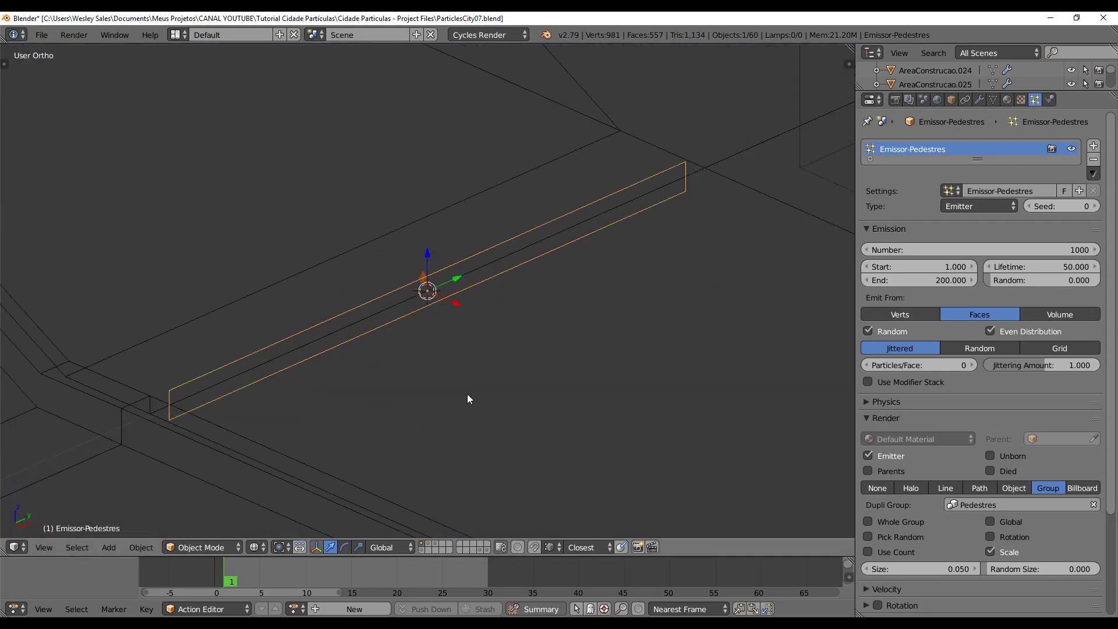
Step: Play the animation and examine the pedestrian particles around the emitter
key("alt+a")
key("z")
key("z")
scroll(495, 369, "down", 6)
middle_click_drag(495, 369, 530, 401)
scroll(522, 397, "down", 2)
scroll(521, 398, "up", 4)
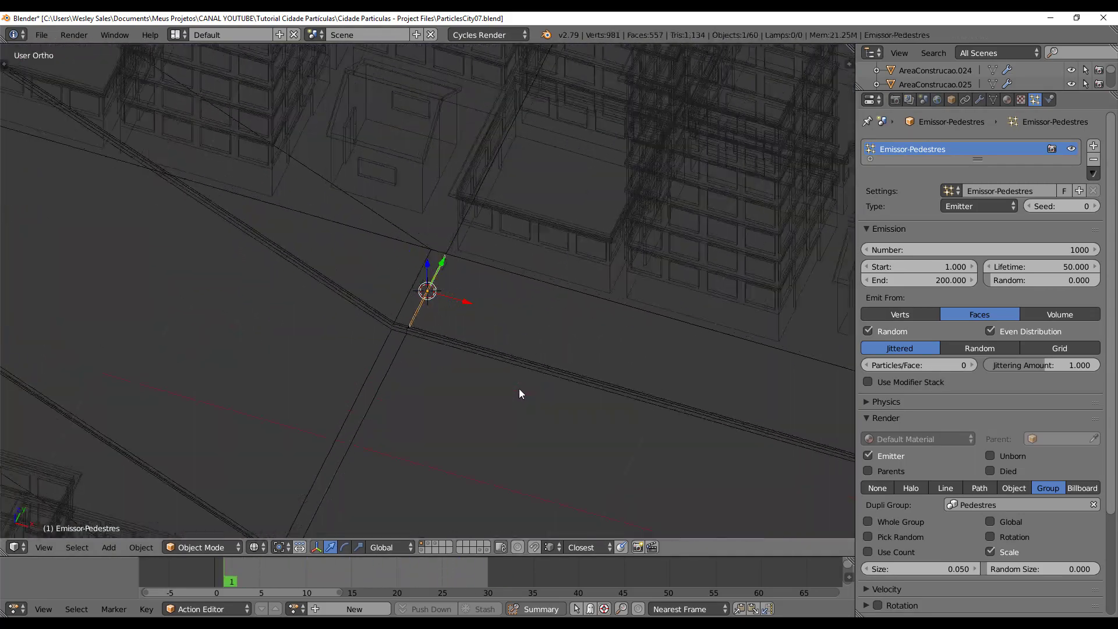
key("z")
key("Escape")
Step: Set the pedestrian particles' size to 0.490, judging it against the sidewalk in front view
scroll(519, 386, "up", 2)
key("z")
middle_click_drag(522, 387, 552, 341)
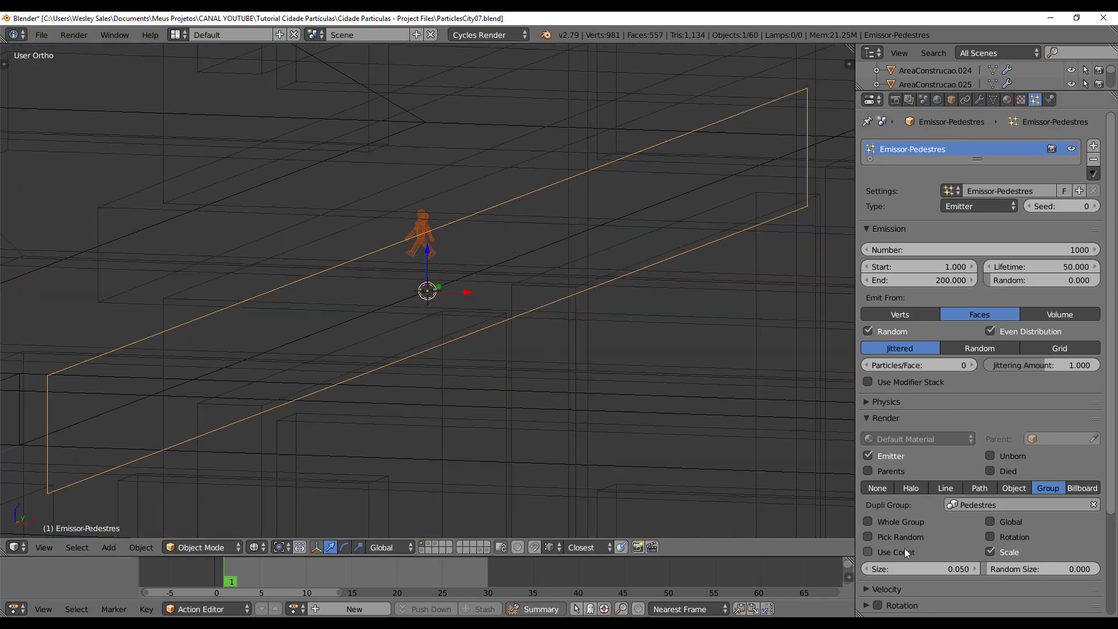
middle_click_drag(786, 438, 552, 391)
key("KP_3")
key("KP_1")
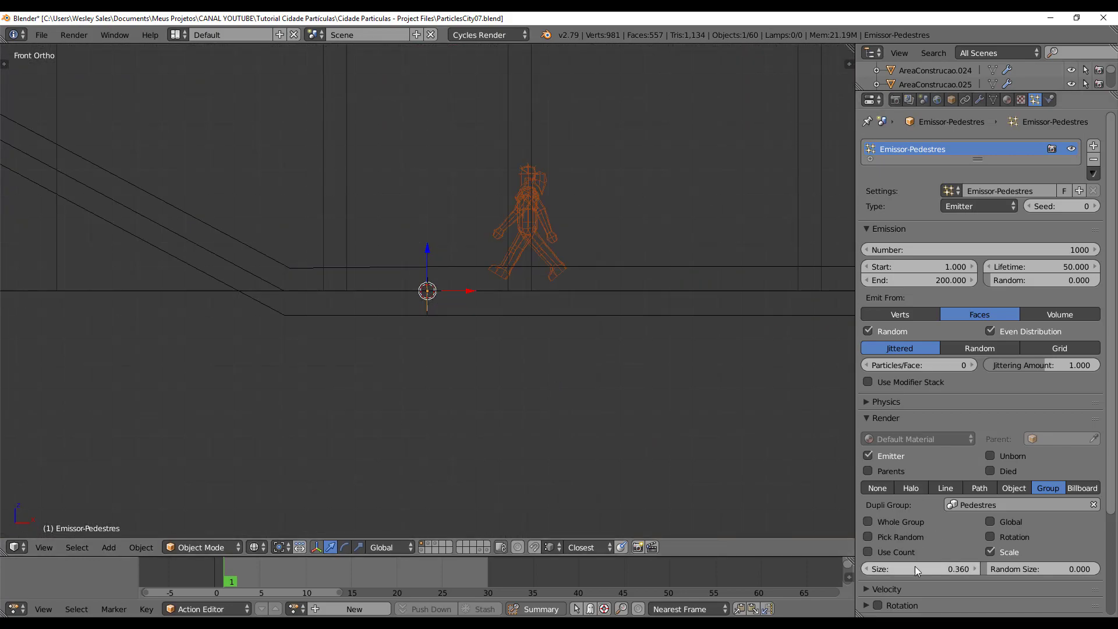
left_click_drag(932, 569, 936, 569)
Step: Turn off proportional editing and scale the emitter plane's mesh down to a lower height
key("z")
scroll(484, 274, "down", 5)
mouse_move(484, 273)
middle_mouse_down()
mouse_move(498, 308)
mouse_move(585, 326)
mouse_move(494, 326)
mouse_move(443, 310)
middle_mouse_up()
key("KP_1")
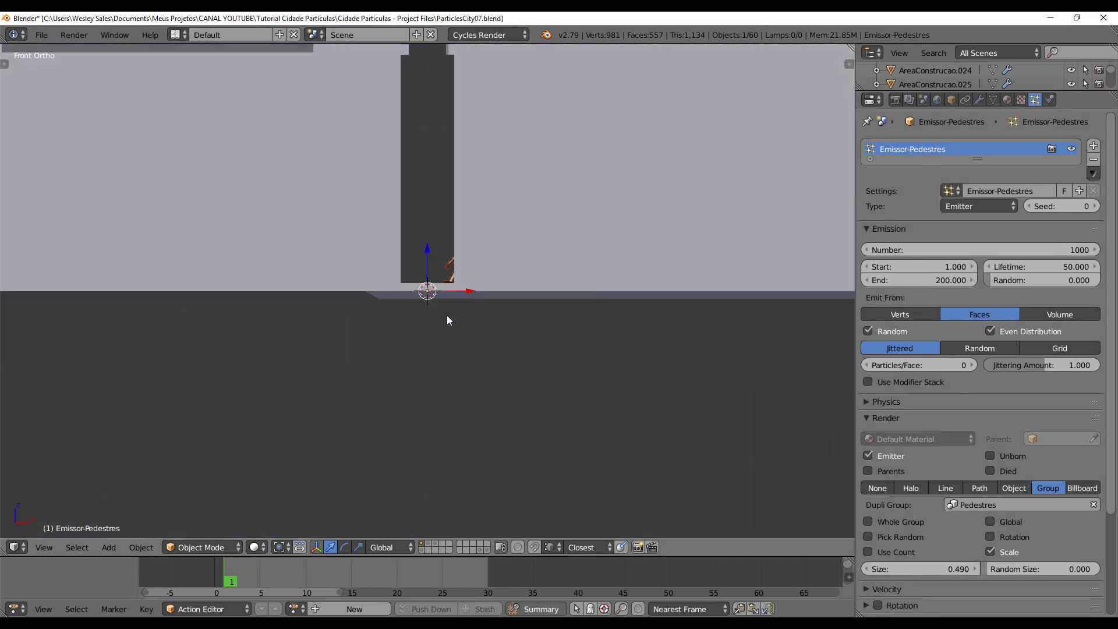
key("z")
scroll(448, 319, "up", 3)
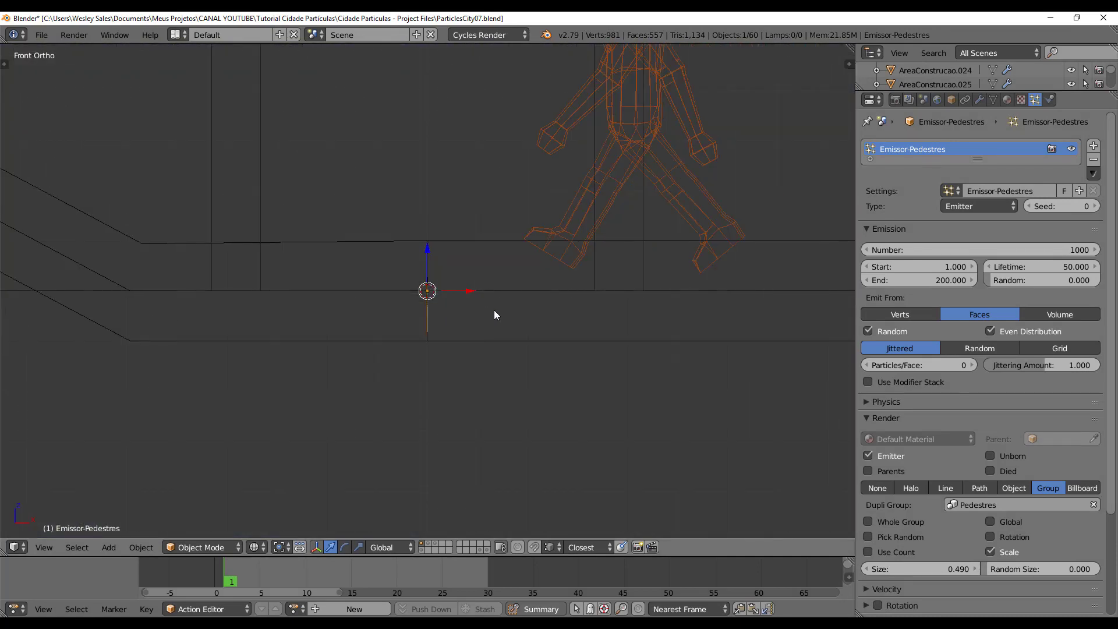
key("Tab")
key("s")
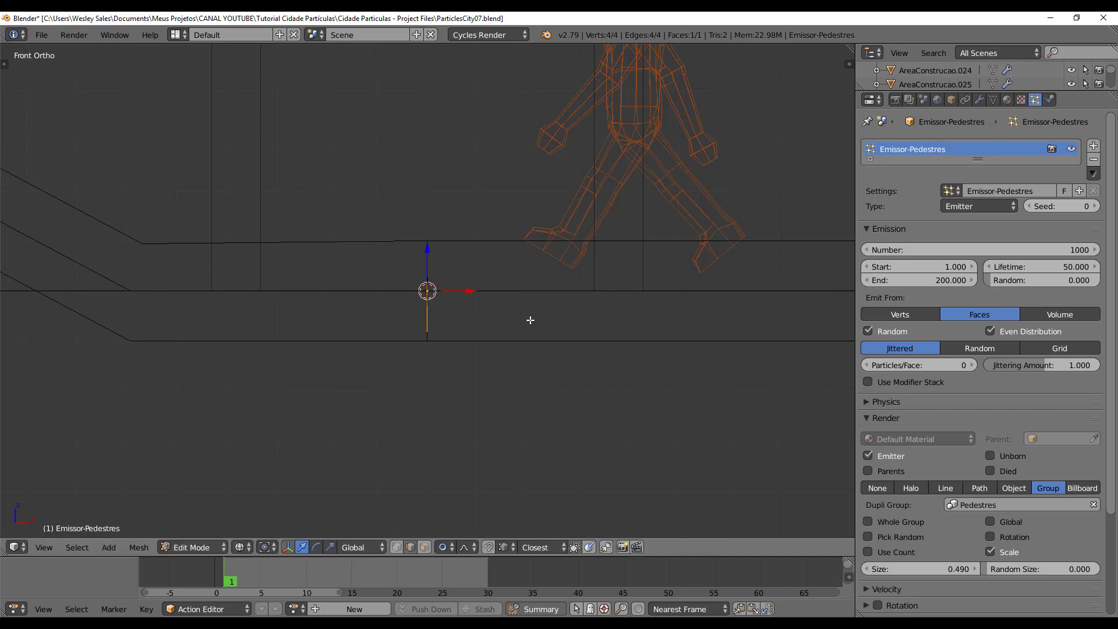
key("o")
middle_click_drag(531, 321, 579, 367)
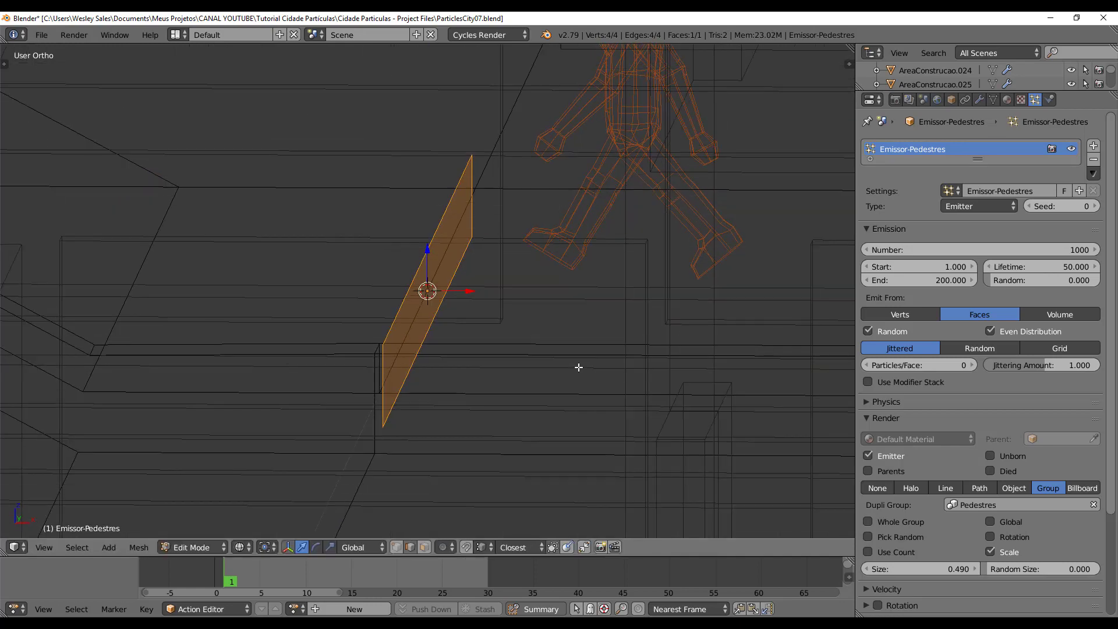
left_click(509, 338)
key("Tab")
Step: Scale the emitter plane's mesh down along Z in front view, leaving a thin strip at sidewalk level
middle_click_drag(508, 337, 515, 318)
scroll(515, 318, "down", 3)
key("z")
key("z")
key("KP_1")
scroll(516, 319, "up", 2)
key("Tab")
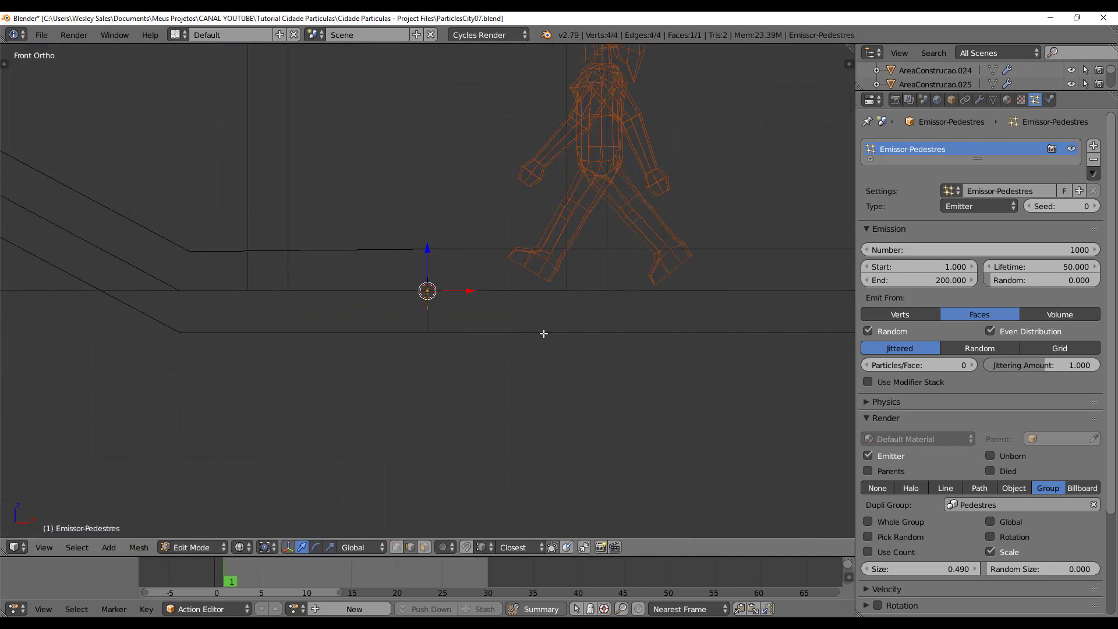
key("s")
key("z")
key("Tab")
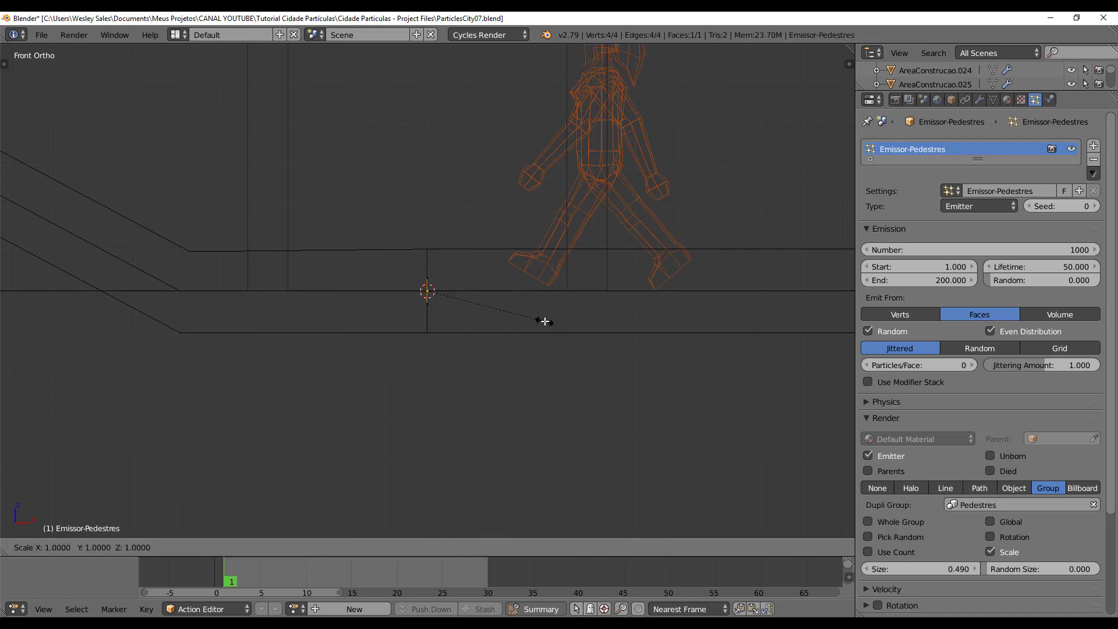
left_click(490, 309)
key("Tab")
scroll(522, 319, "up", 3)
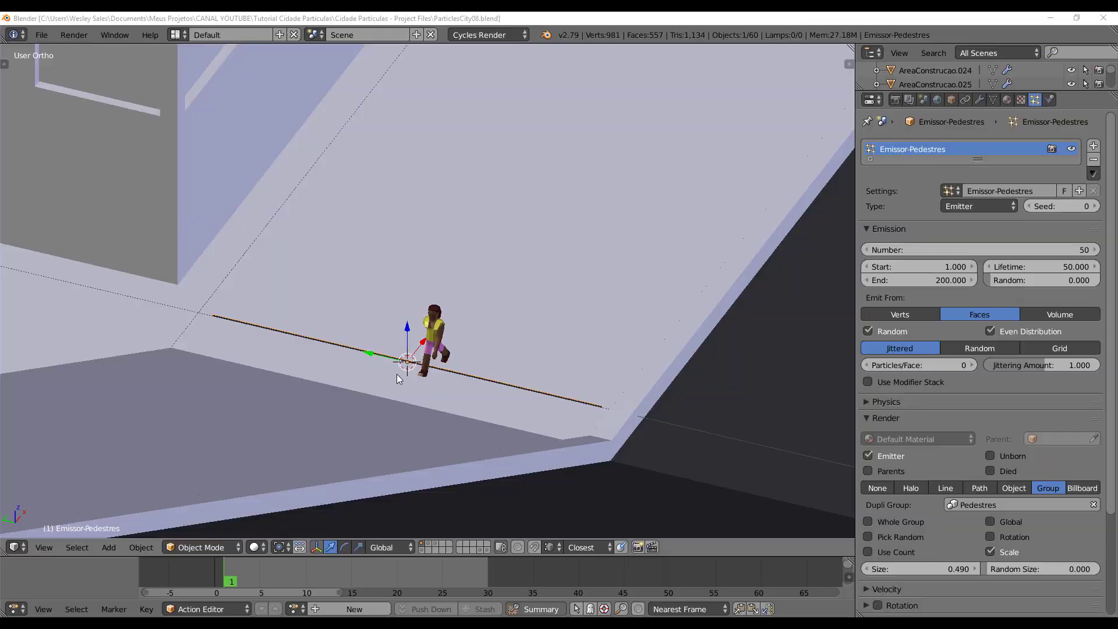
Step: Add a Bezier curve at the pedestrian emitter and show it in wireframe from above
middle_click_drag(397, 374, 518, 302)
scroll(473, 296, "down", 8)
scroll(518, 301, "down", 4)
middle_click_drag(519, 239, 411, 382, "shift")
scroll(412, 382, "up", 2)
scroll(467, 379, "up", 12)
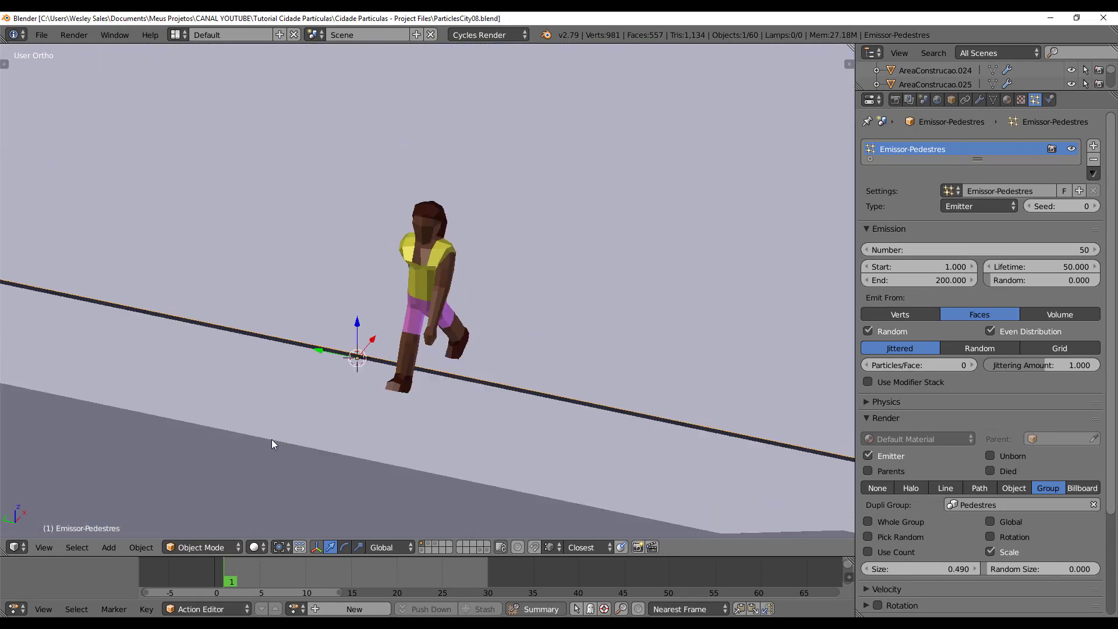
scroll(271, 440, "down", 2)
key("shift+a")
mouse_move(297, 448)
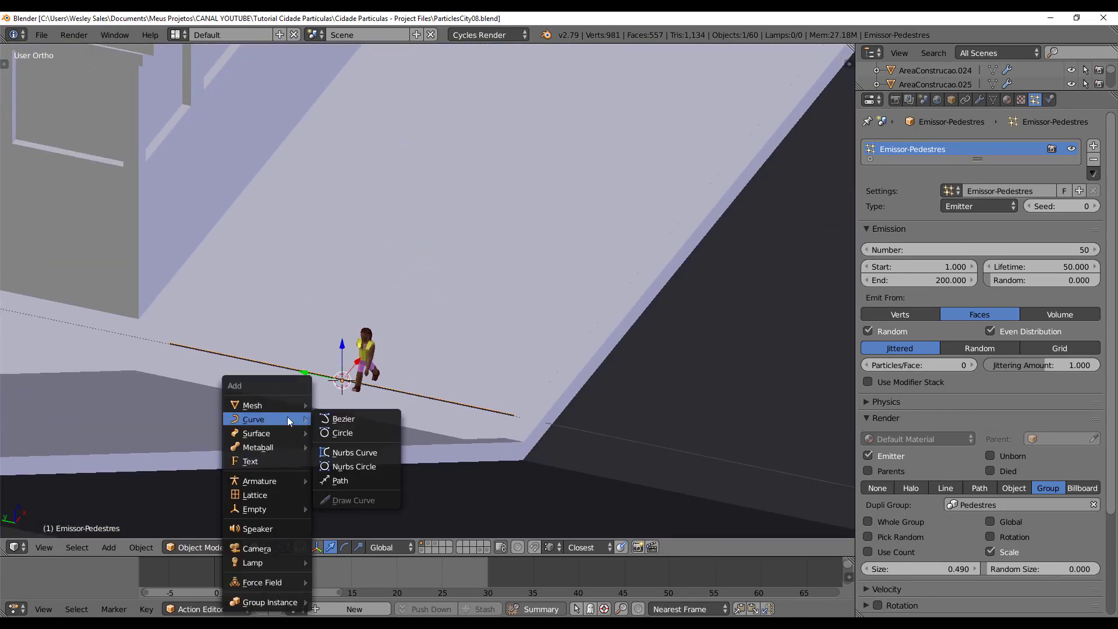
left_click(338, 419)
key("z")
scroll(425, 382, "down", 9)
key("KP_7")
Step: Reposition the Bezier curve's points and handles so the curve runs straight along the sidewalk
key("Tab")
scroll(262, 297, "up", 1)
right_click(172, 282)
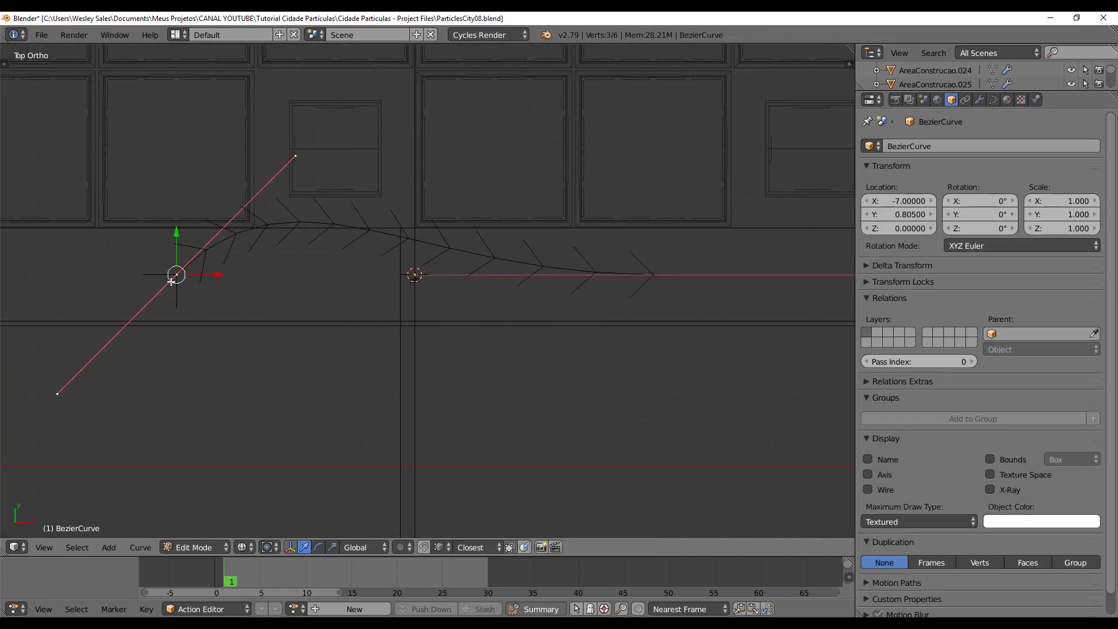
scroll(613, 275, "down", 3)
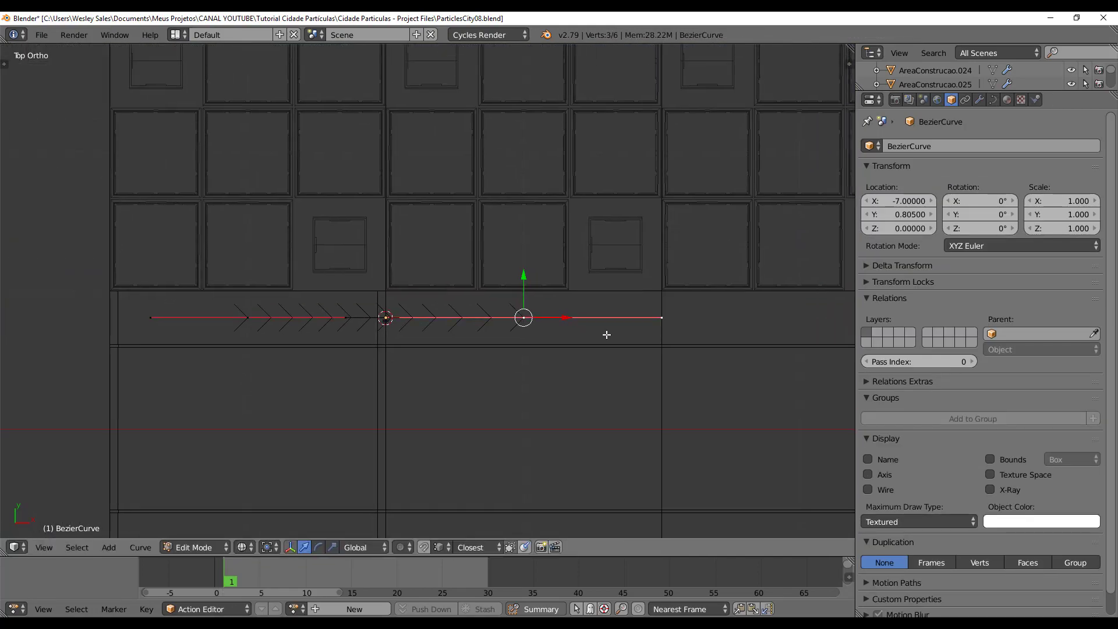
key("g")
left_click(447, 532)
right_click(238, 352)
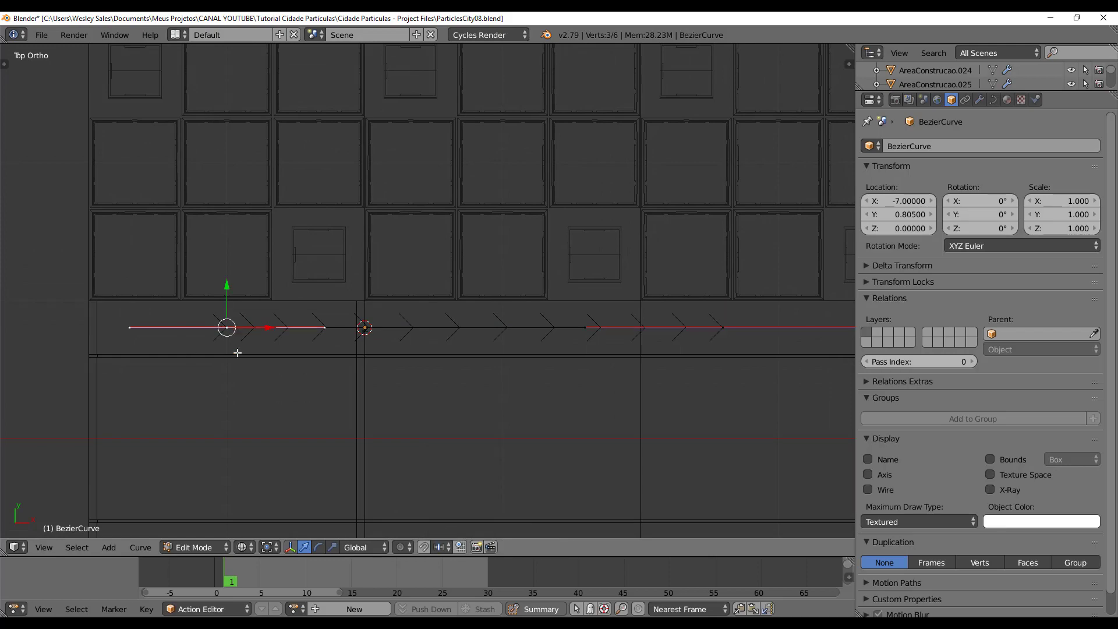
Step: Move the curve's end point along X to the far end of the street
scroll(371, 349, "down", 2)
middle_click_drag(371, 348, 399, 379)
right_click(636, 294)
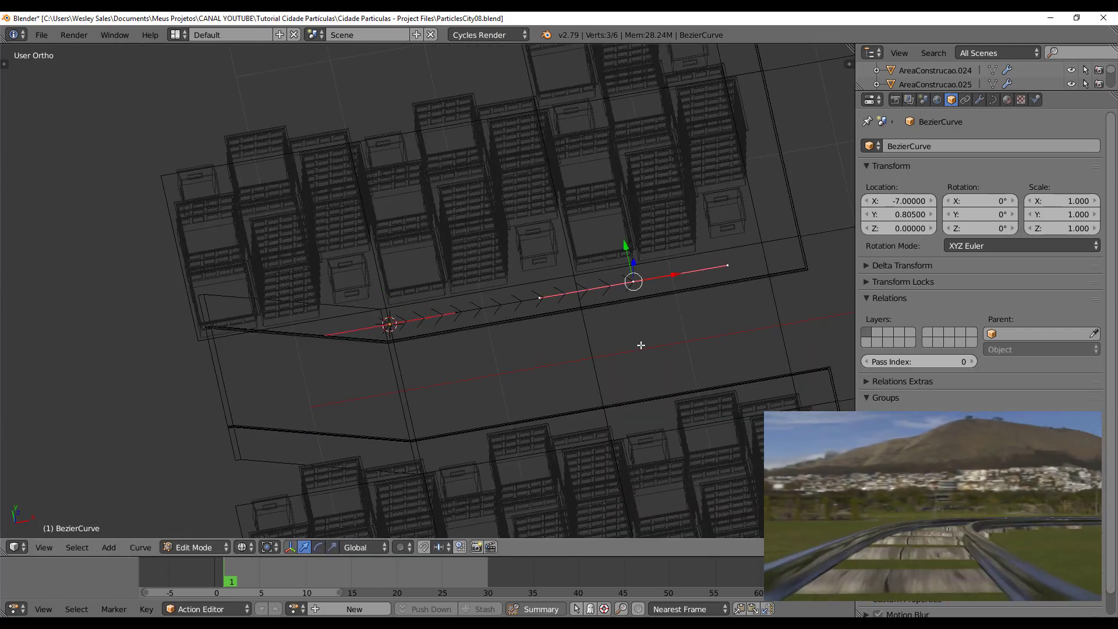
scroll(642, 344, "down", 2)
middle_click_drag(624, 326, 402, 425, "shift")
scroll(408, 373, "down", 2)
middle_click_drag(409, 360, 281, 425, "shift")
key("KP_7")
key("g")
key("x")
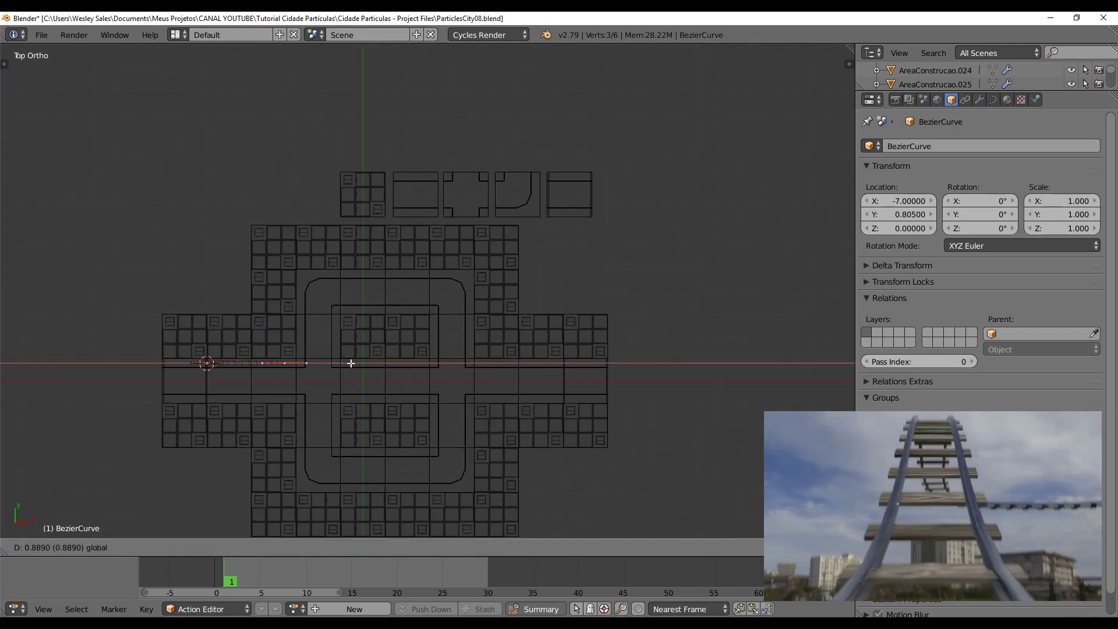
left_click_drag(648, 374, 647, 374)
Step: Subdivide the whole curve, move the new middle point along X to the far street corner and shorten its handles
scroll(233, 406, "up", 1)
right_click(158, 384, "shift")
key("w")
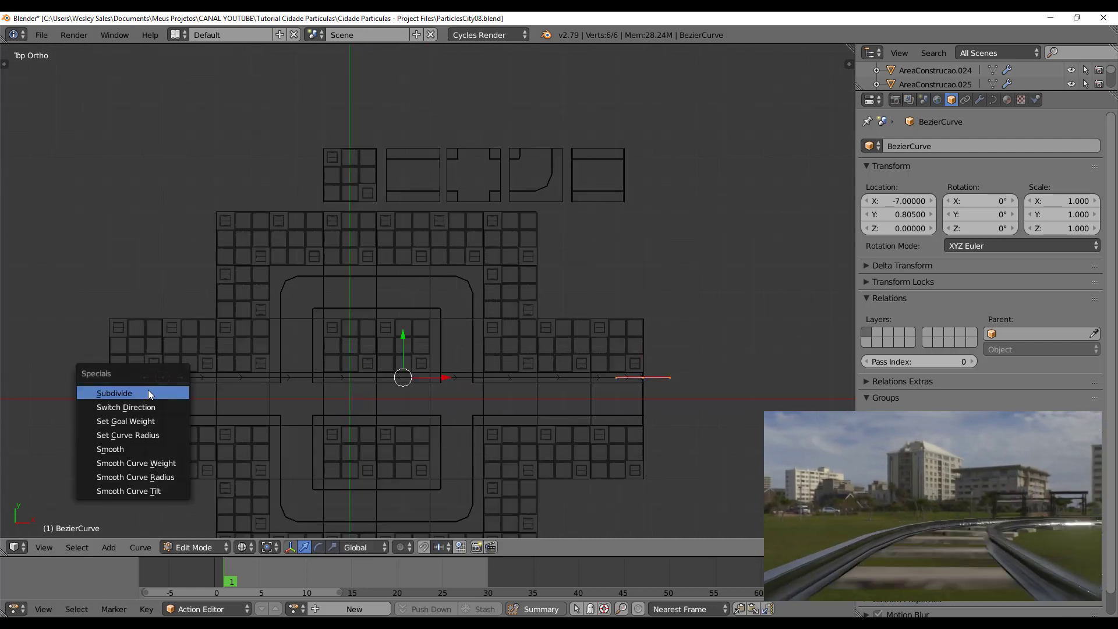
left_click(150, 392)
right_click(403, 379)
left_click_drag(444, 378, 521, 380)
key("s")
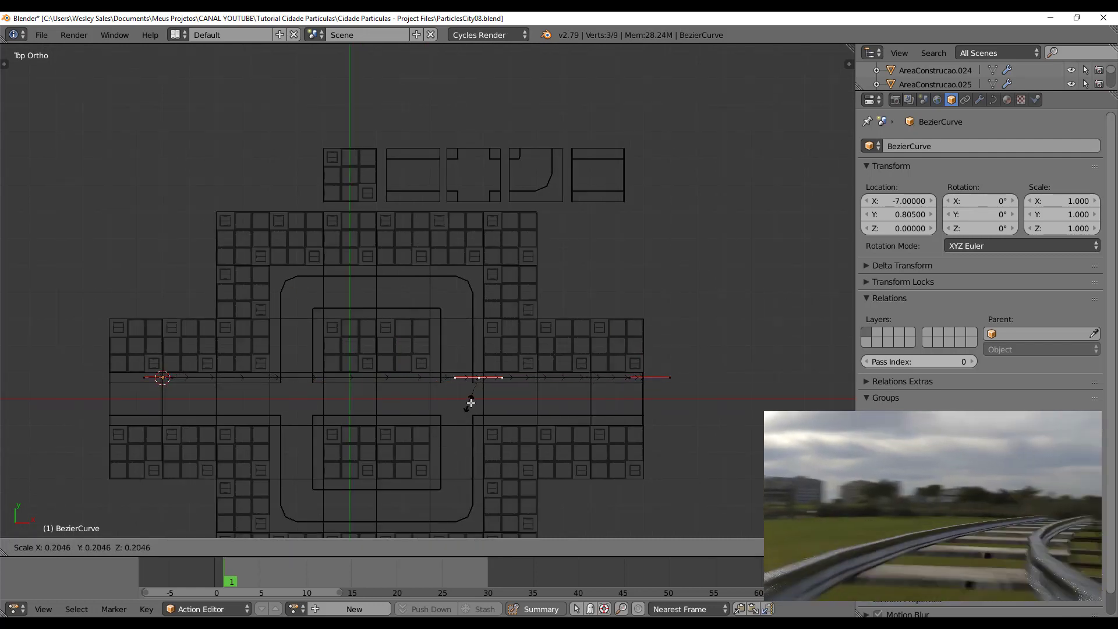
left_click(471, 398)
Step: Subdivide the segment between the start and far corner points, shorten the new point's handles and move it to the first street corner
right_click(157, 385)
right_click(481, 374, "shift")
key("w")
left_click(333, 390)
right_click(326, 382)
key("s")
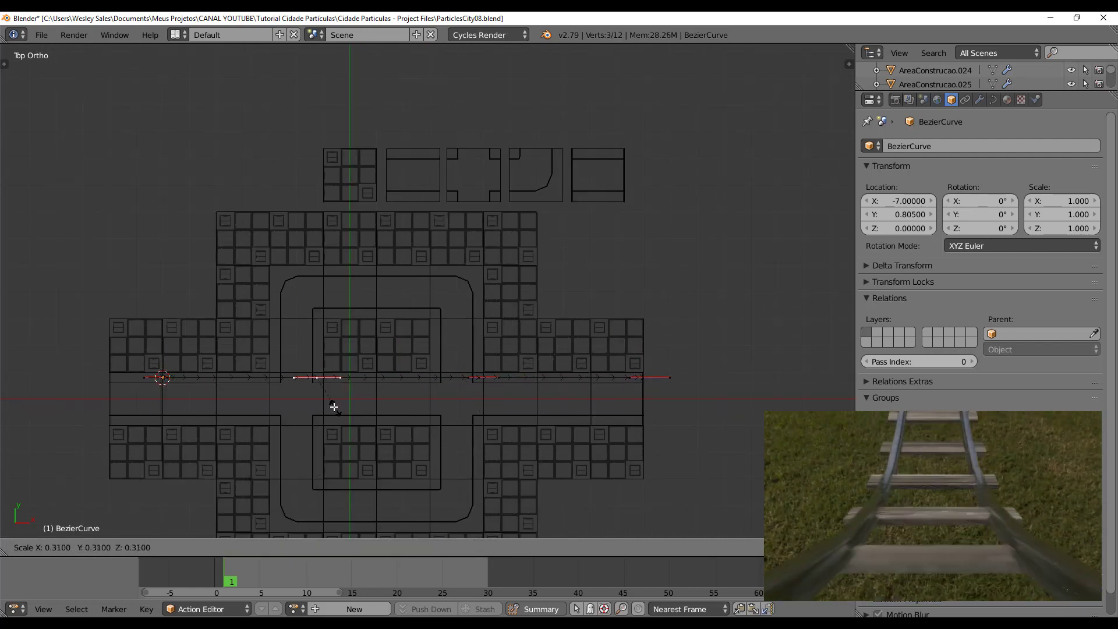
left_click(328, 391)
left_click_drag(361, 378, 339, 377)
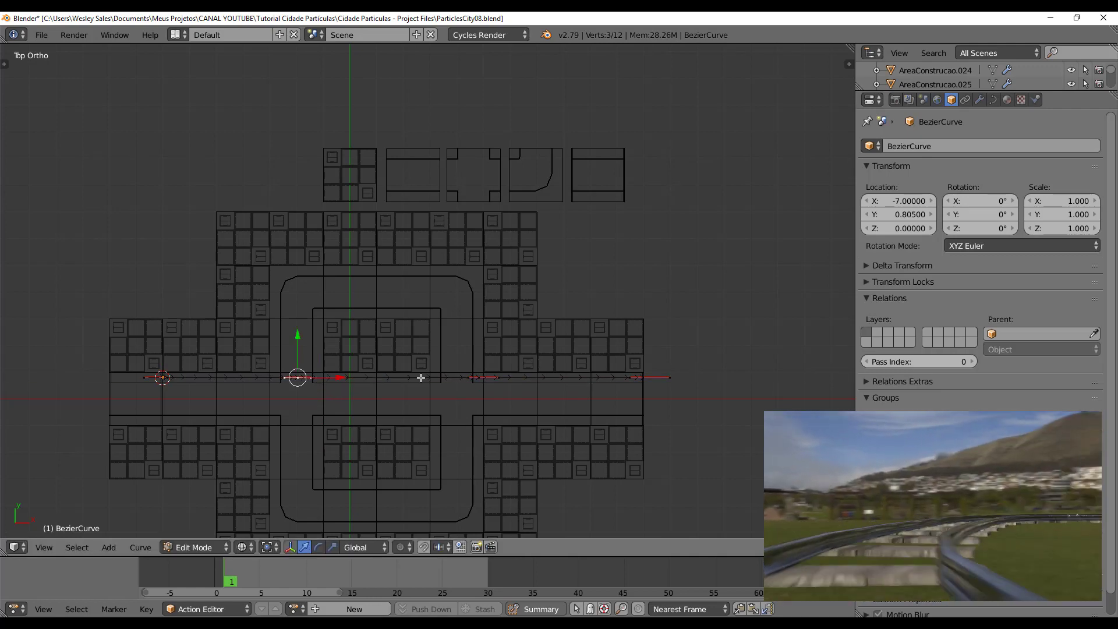
Step: Subdivide the curve between the far corner point and the end point, adding a point near the foot of the ramp
right_click(642, 377)
right_click(483, 377, "shift")
key("w")
left_click(480, 405)
right_click(563, 378)
Step: Raise the curve's end point along Z to the top of the ramp in front view
middle_click_drag(566, 402, 582, 353)
scroll(652, 402, "up", 2)
left_click(711, 407)
key("KP_Decimal")
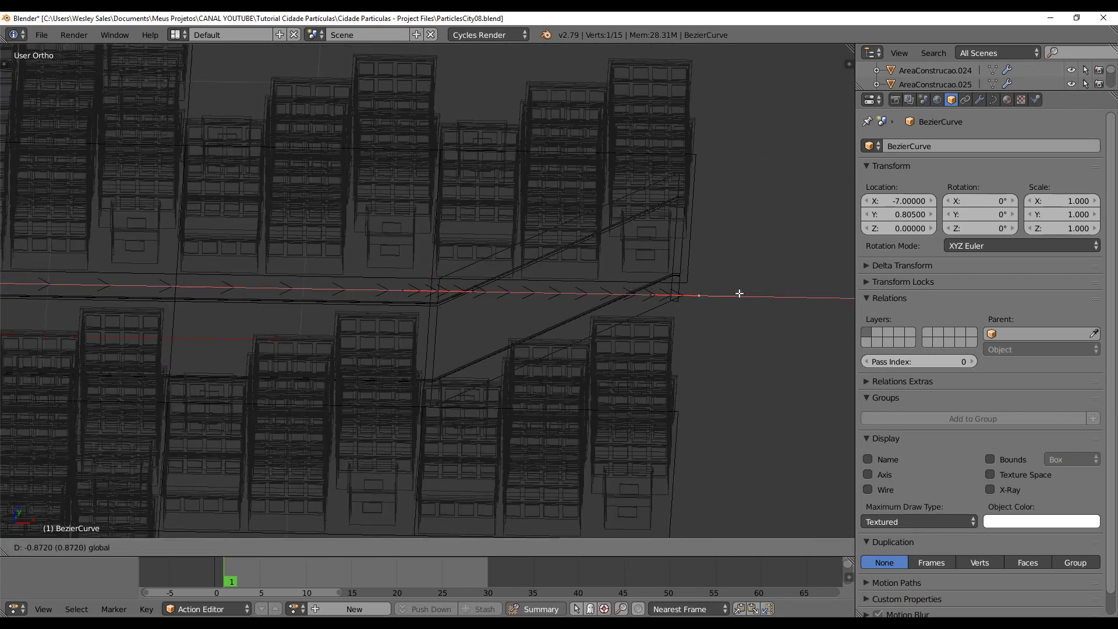
key("KP_1")
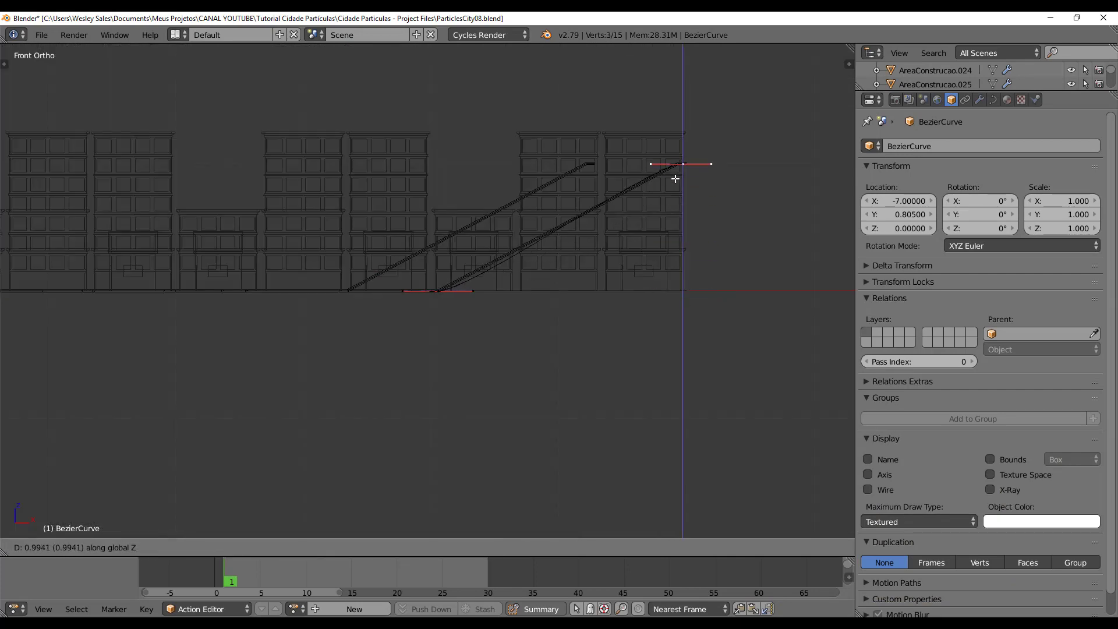
left_click(676, 179)
Step: Subdivide the curve segment between the two street corner points in top view
middle_click_drag(504, 308, 499, 367, "shift")
scroll(499, 367, "up", 5)
scroll(430, 444, "down", 14)
middle_click_drag(501, 326, 539, 402)
scroll(538, 402, "up", 6)
key("a")
key("a")
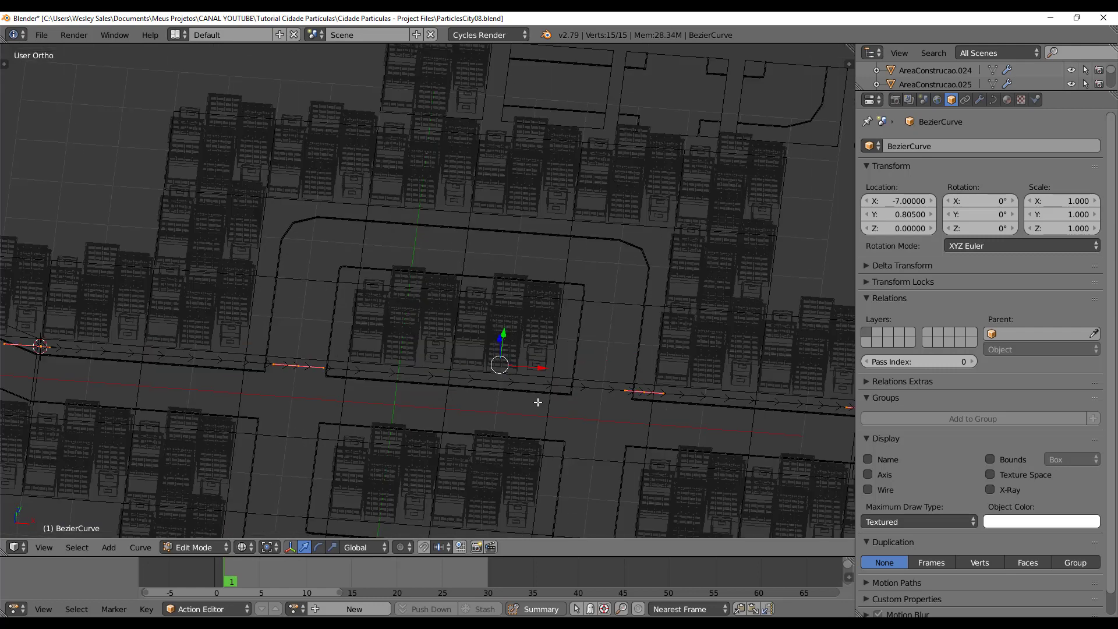
key("KP_7")
middle_click_drag(504, 452, 501, 466, "shift")
right_click(305, 402)
right_click(656, 402, "shift")
key("w")
left_click(487, 374)
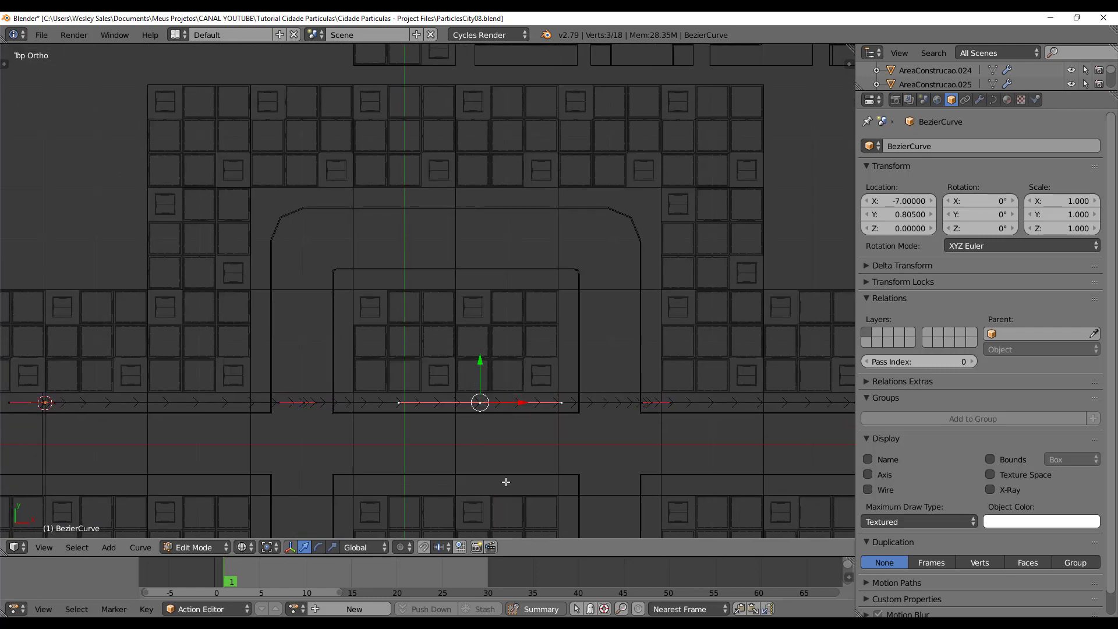
Step: Turn off snapping and route the middle section around the block, with two points lined up along the back sidewalk
key("shift+Tab")
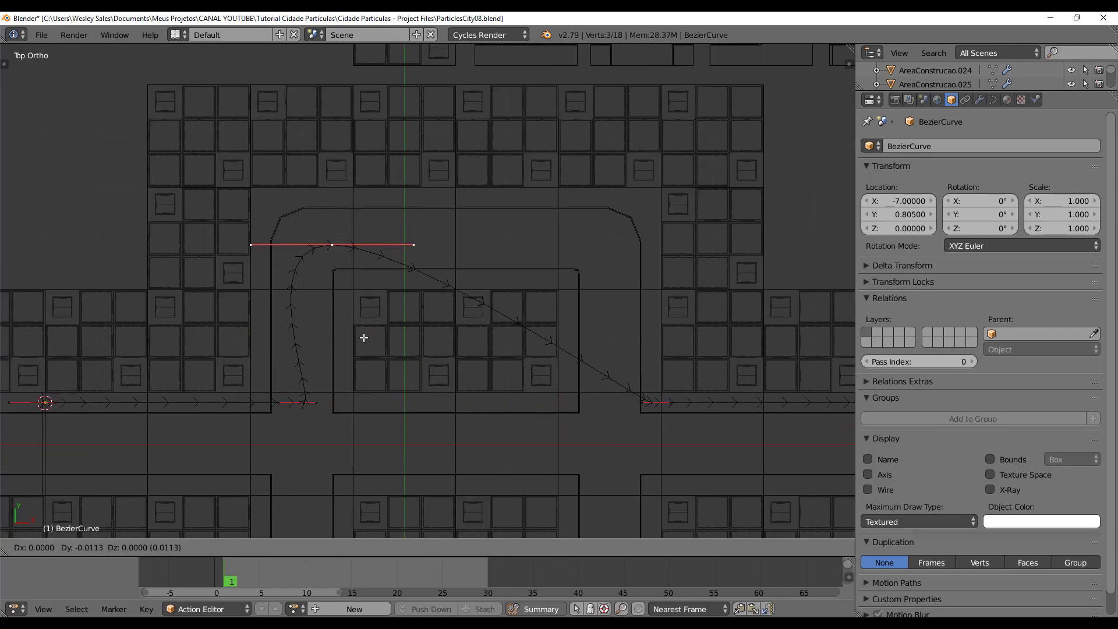
left_click(304, 400)
key("x")
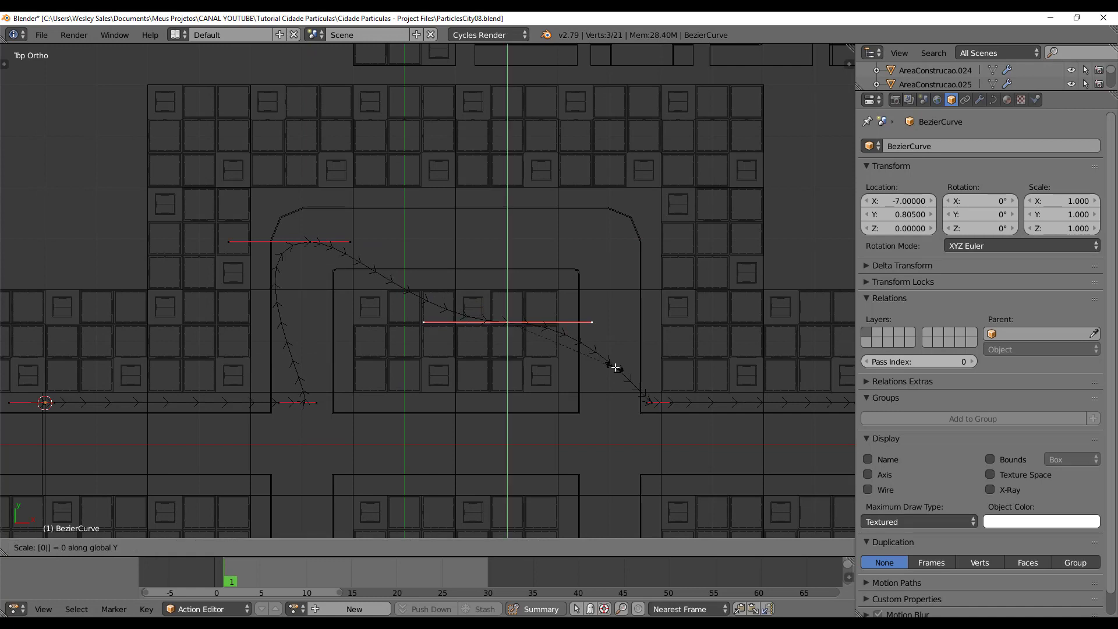
key("g")
key("y")
left_click(492, 256)
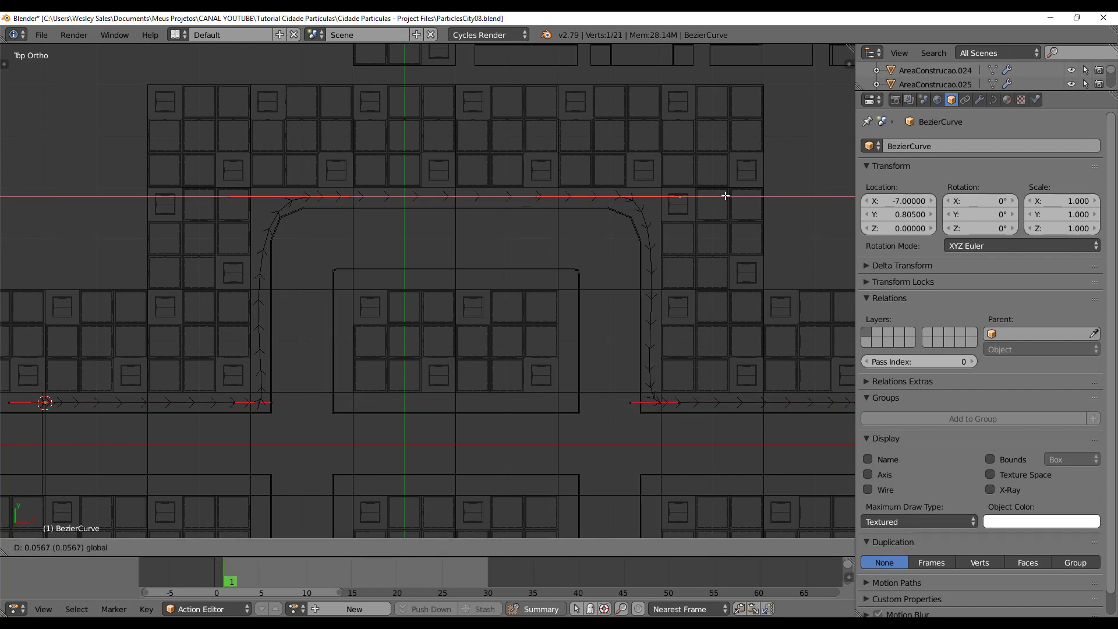
left_click(735, 405)
Step: Move the handle of the curve point at the first street corner along X to shape the turn
scroll(699, 387, "down", 5)
middle_click_drag(687, 374, 664, 377, "shift")
scroll(501, 359, "up", 8)
middle_click_drag(374, 287, 496, 215, "shift")
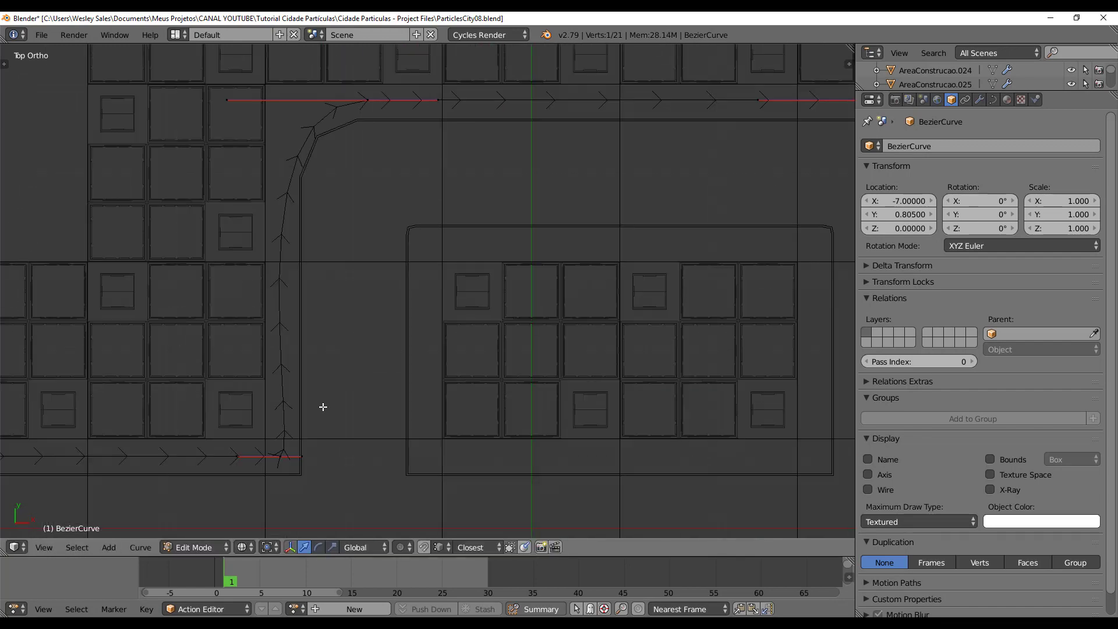
right_click(284, 455)
scroll(373, 382, "down", 3)
middle_click_drag(381, 376, 383, 389, "shift")
key("g")
key("x")
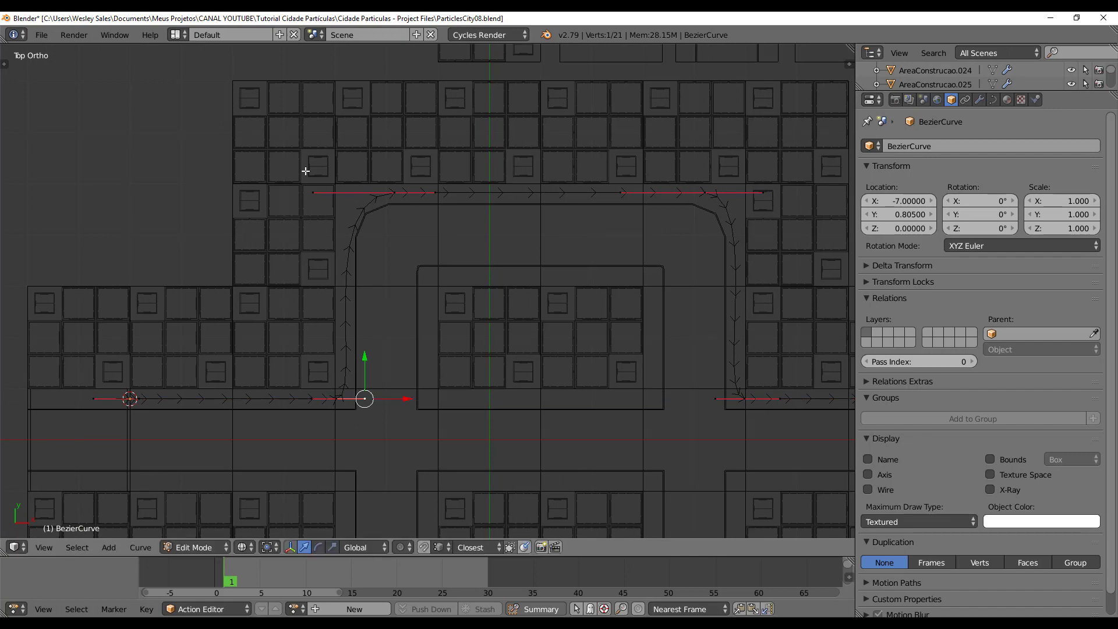
left_click(348, 191)
scroll(396, 332, "down", 4)
Step: Change the handle type of the curve point at the ramp's foot and tilt its outer handle along the slope
key("Tab")
scroll(408, 349, "up", 2)
middle_click_drag(445, 397, 480, 320)
key("KP_3")
key("KP_1")
scroll(518, 315, "down", 1)
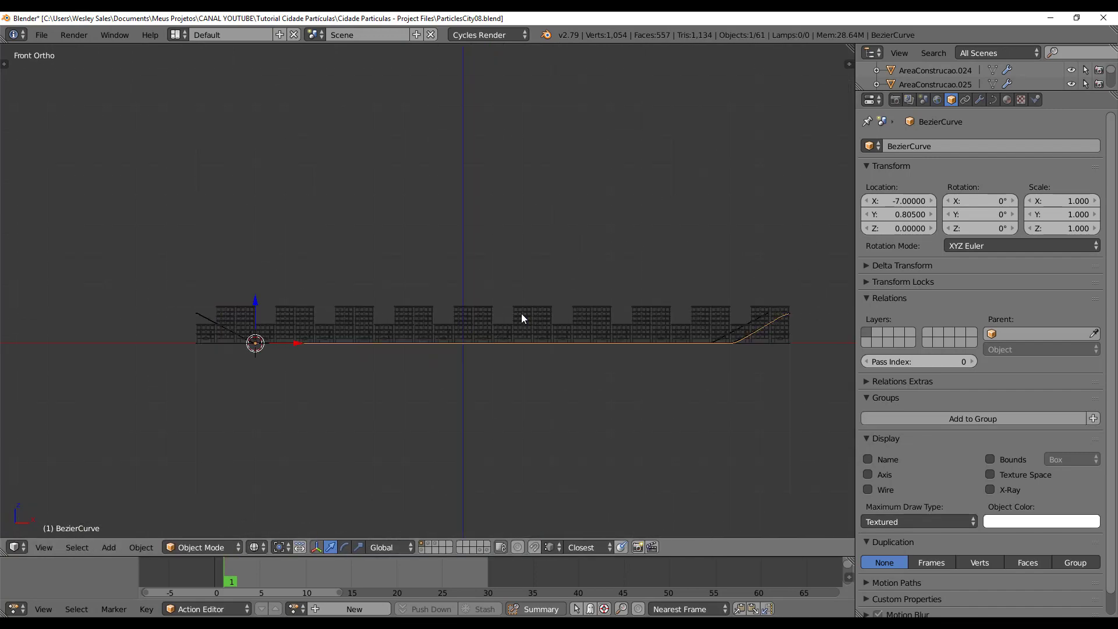
key("Tab")
scroll(604, 369, "up", 6)
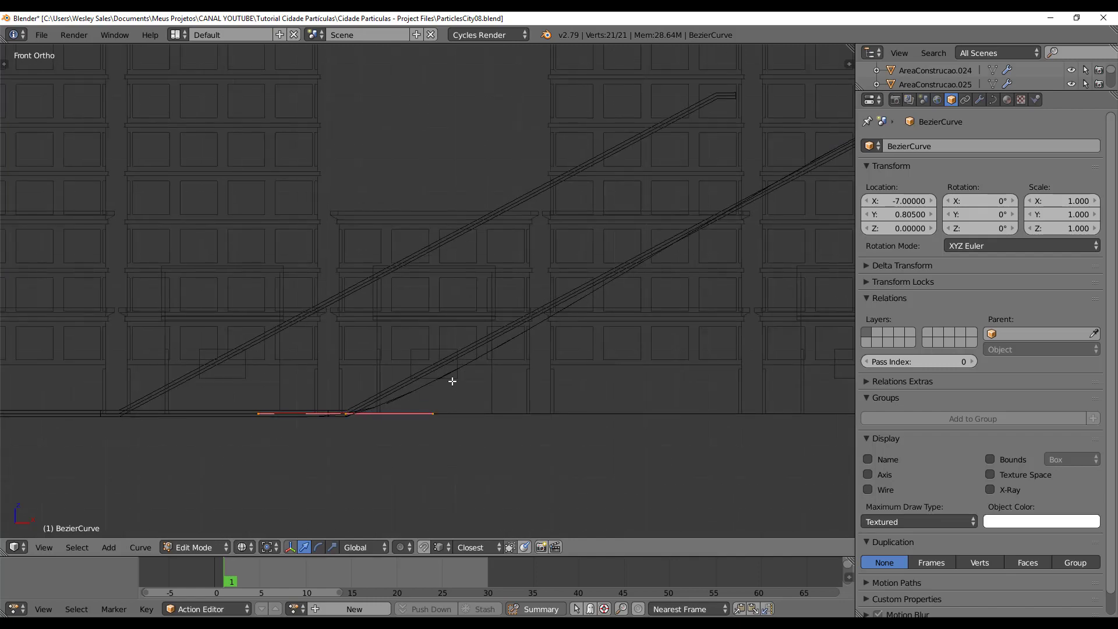
key("v")
key("v")
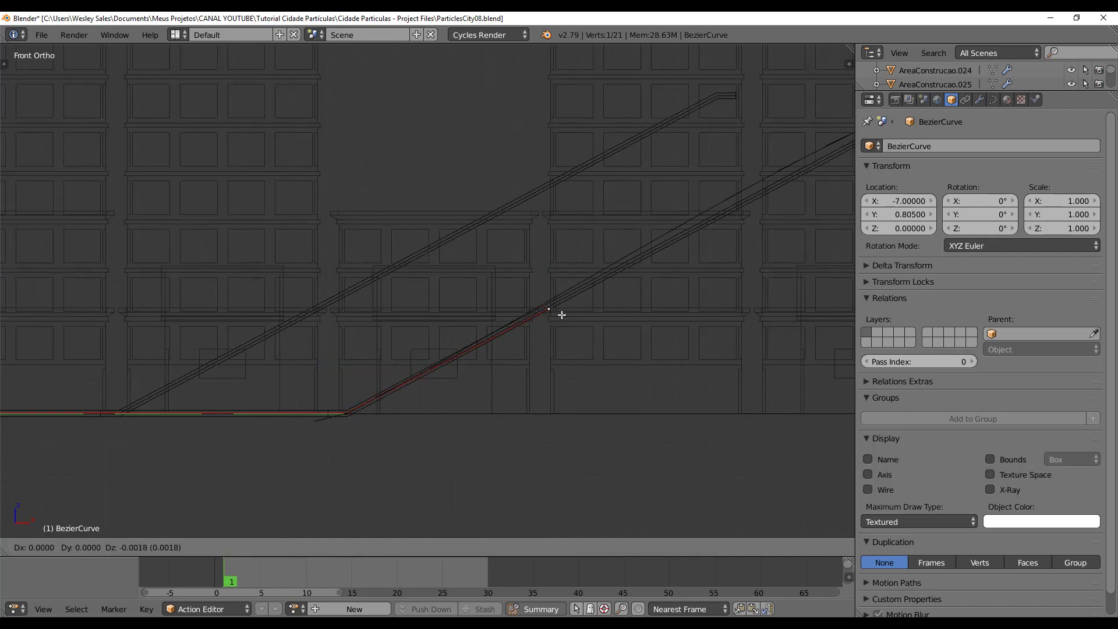
left_click(562, 315)
Step: Change the handle type of the curve's end point at the ramp top so its handles follow the slope
scroll(562, 315, "down", 1)
right_click(637, 268)
mouse_move(815, 169)
middle_mouse_down("shift")
mouse_move(576, 307)
mouse_move(611, 330)
middle_mouse_up("shift")
key("v")
left_click(567, 325)
key("z")
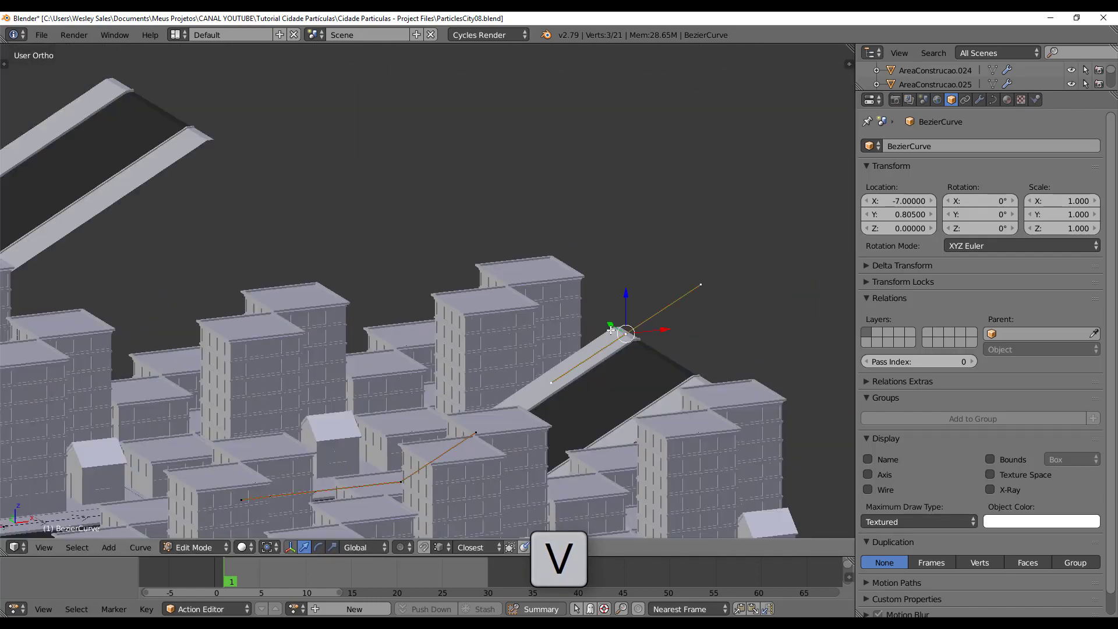
Step: Raise the curve's end point and the outer handle at the ramp's foot slightly along Z onto the ramp surface
key("KP_1")
key("z")
scroll(519, 289, "up", 5)
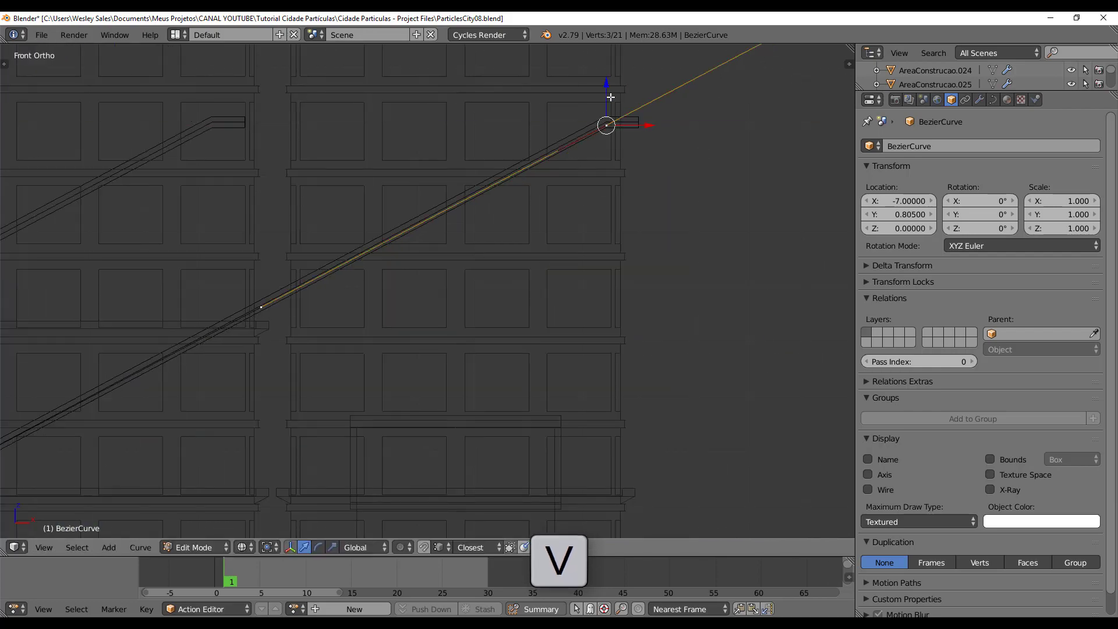
left_click_drag(611, 97, 610, 93)
middle_click_drag(22, 502, 647, 268, "shift")
left_click_drag(543, 209, 543, 208)
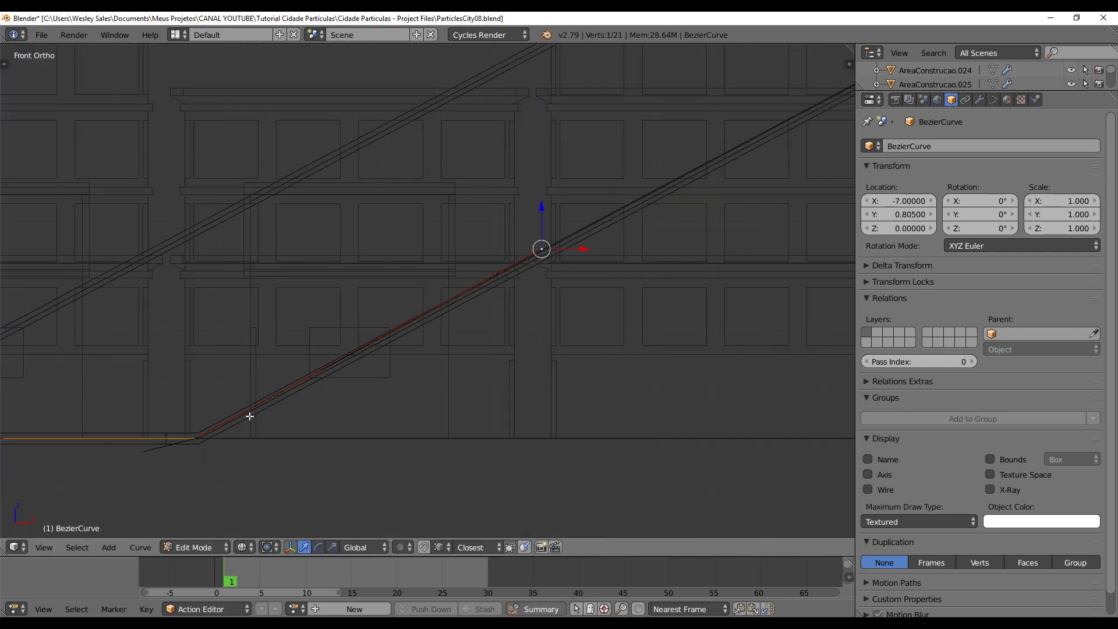
Step: Adjust the curve's corner handles along X in shaded view so the path stays on the sidewalk around the block
key("z")
scroll(250, 417, "down", 7)
middle_click_drag(361, 326, 512, 417)
scroll(452, 337, "up", 3)
scroll(449, 346, "down", 7)
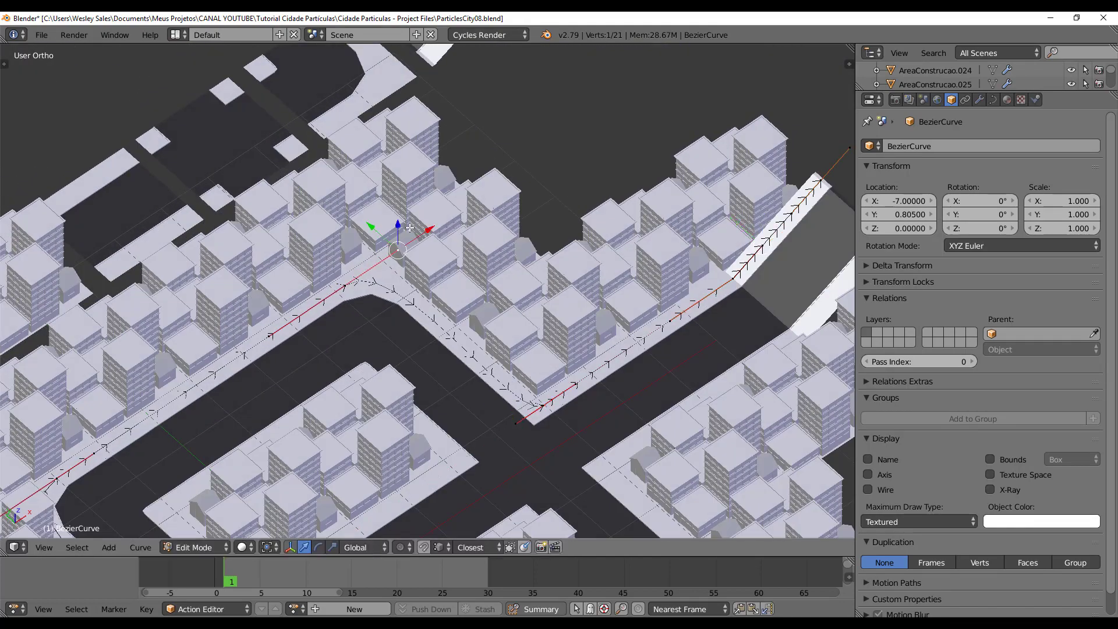
left_click_drag(432, 224, 431, 223)
middle_click_drag(221, 501, 527, 295, "shift")
middle_click_drag(527, 294, 481, 292)
middle_click_drag(338, 229, 220, 133, "shift")
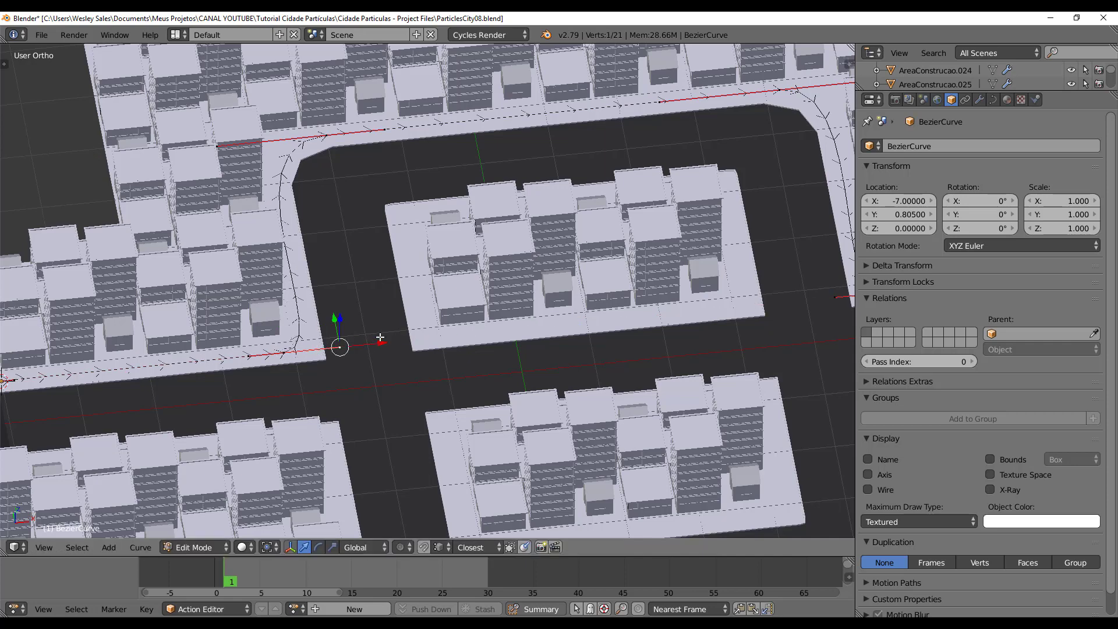
scroll(380, 337, "down", 1)
right_click(254, 170)
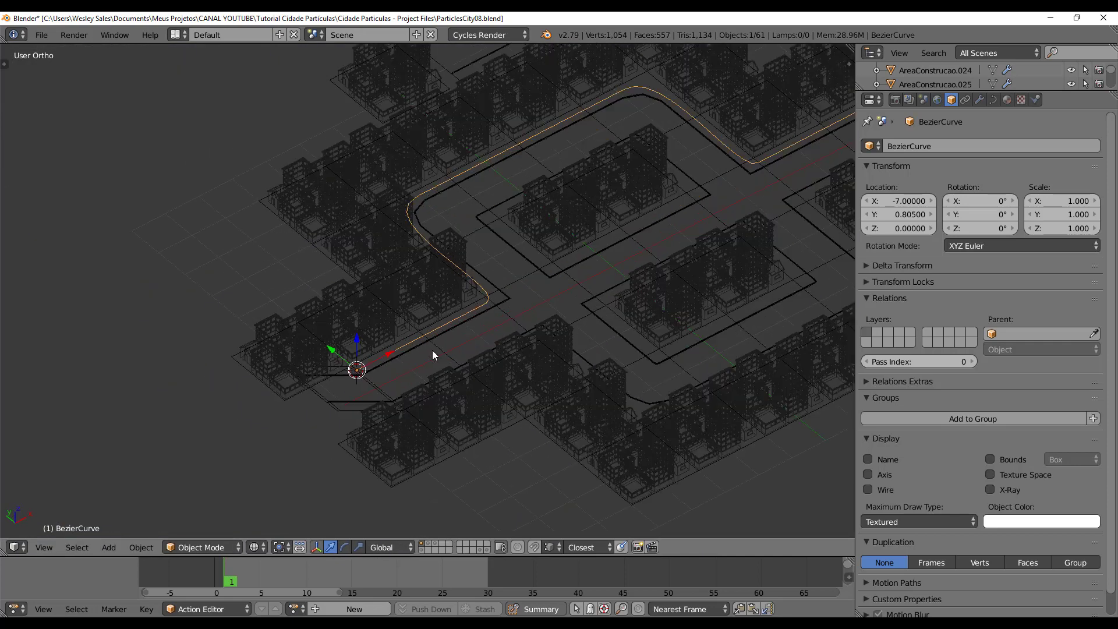
Step: Rename the curve object as Percurso-Pedestre
key("n")
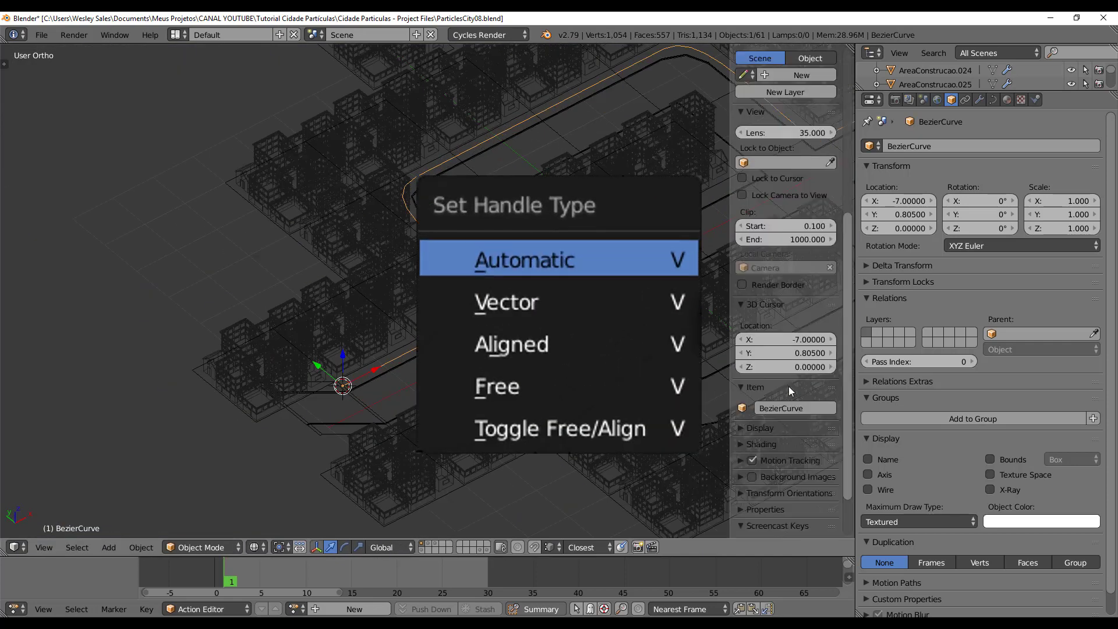
left_click(810, 408)
type("Percurso-Pedestre")
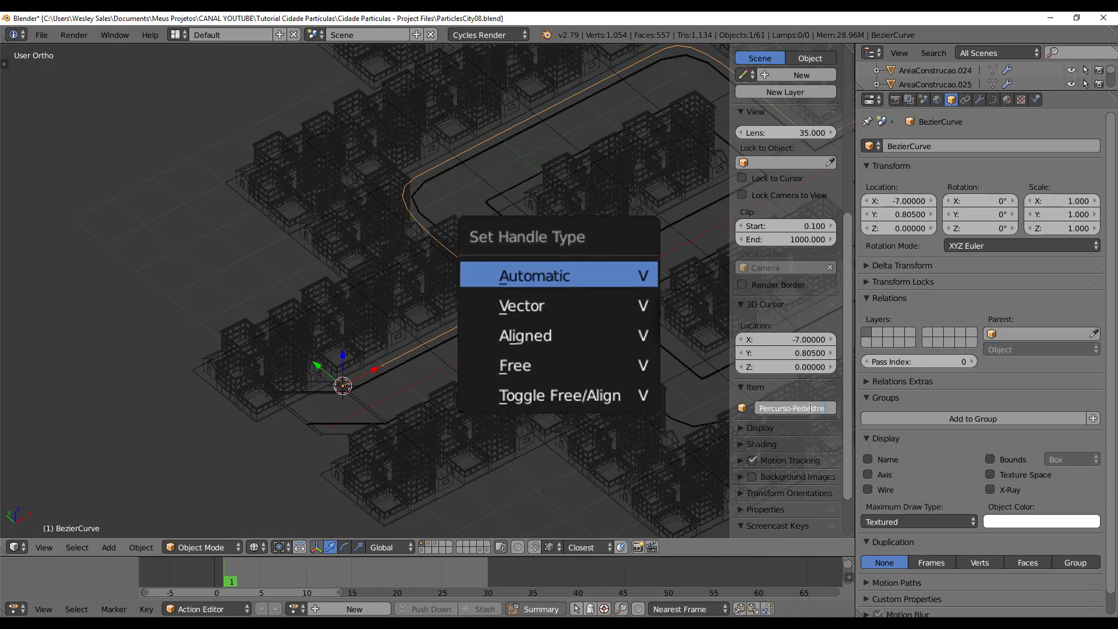
key("Return")
key("n")
scroll(563, 384, "down", 5)
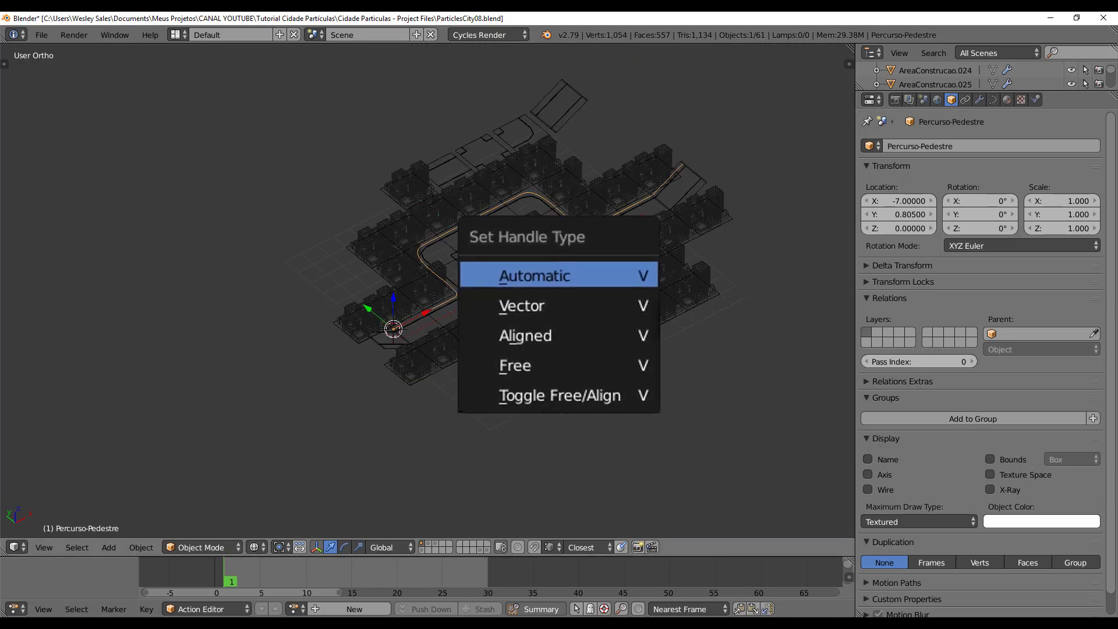
Step: Examine the pedestrian path in wireframe and shaded display from its starting point to the ramp
middle_click_drag(563, 385, 578, 372)
key("z")
scroll(578, 373, "up", 5)
key("z")
key("z")
key("z")
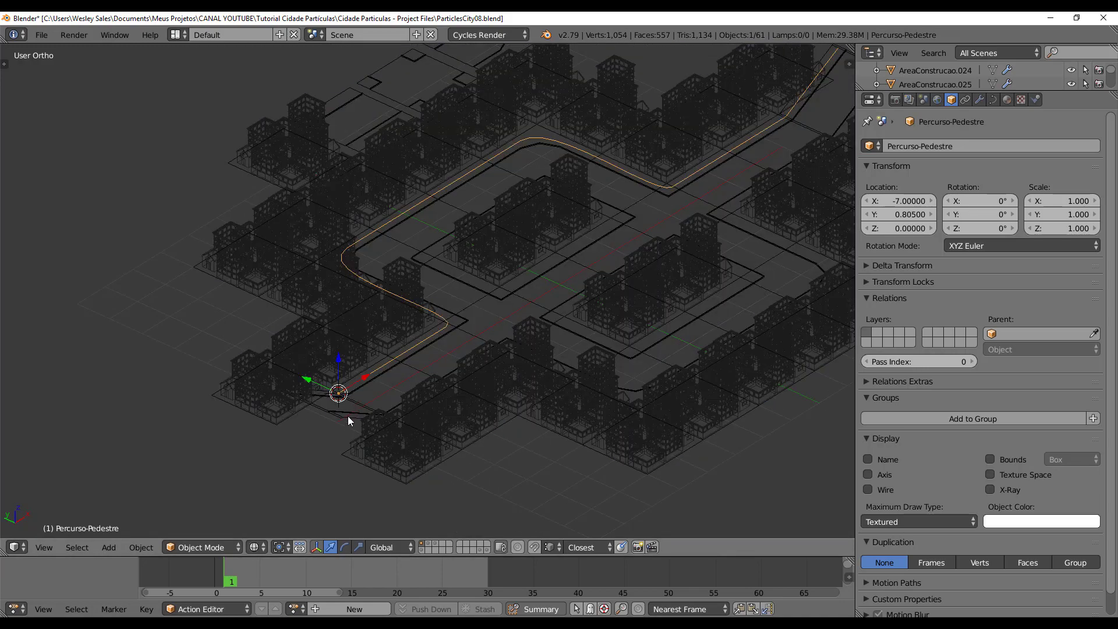
middle_click_drag(349, 417, 382, 355, "shift")
scroll(382, 355, "up", 2)
scroll(382, 351, "up", 5)
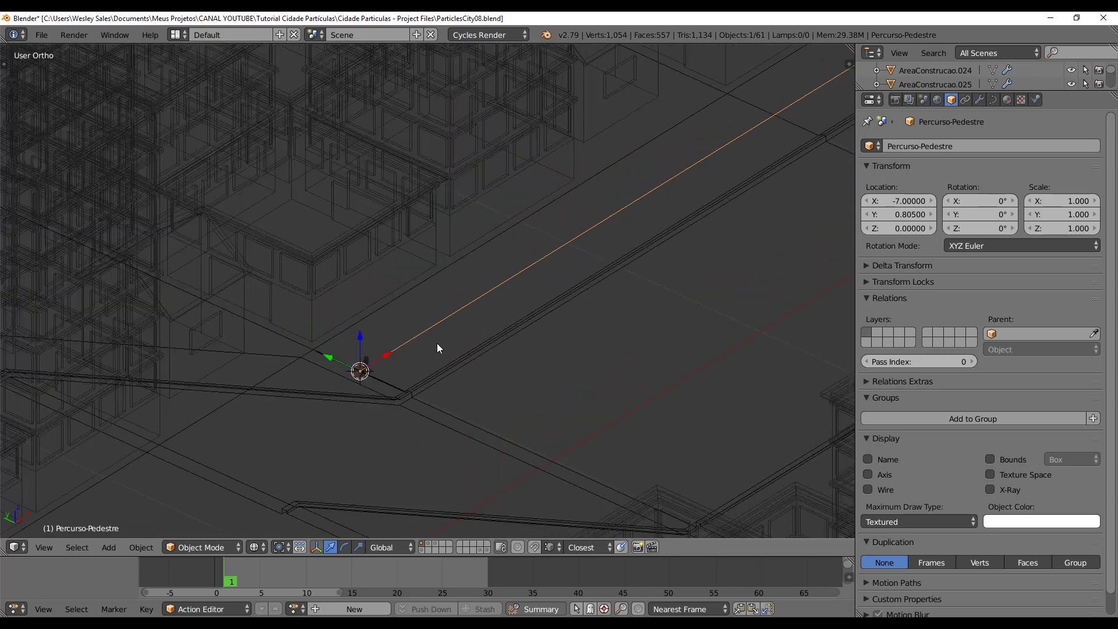
key("z")
scroll(720, 200, "down", 10)
middle_click_drag(665, 224, 574, 349, "shift")
key("z")
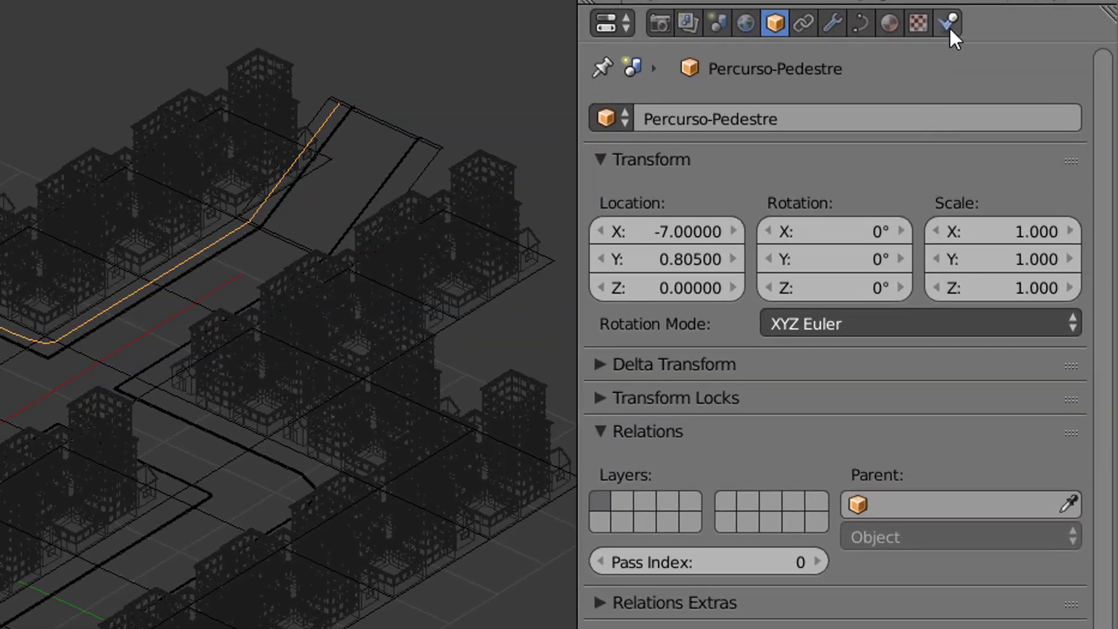
Step: Add a force field of type Curve Guide to the Percurso-Pedestre curve
left_click(949, 25)
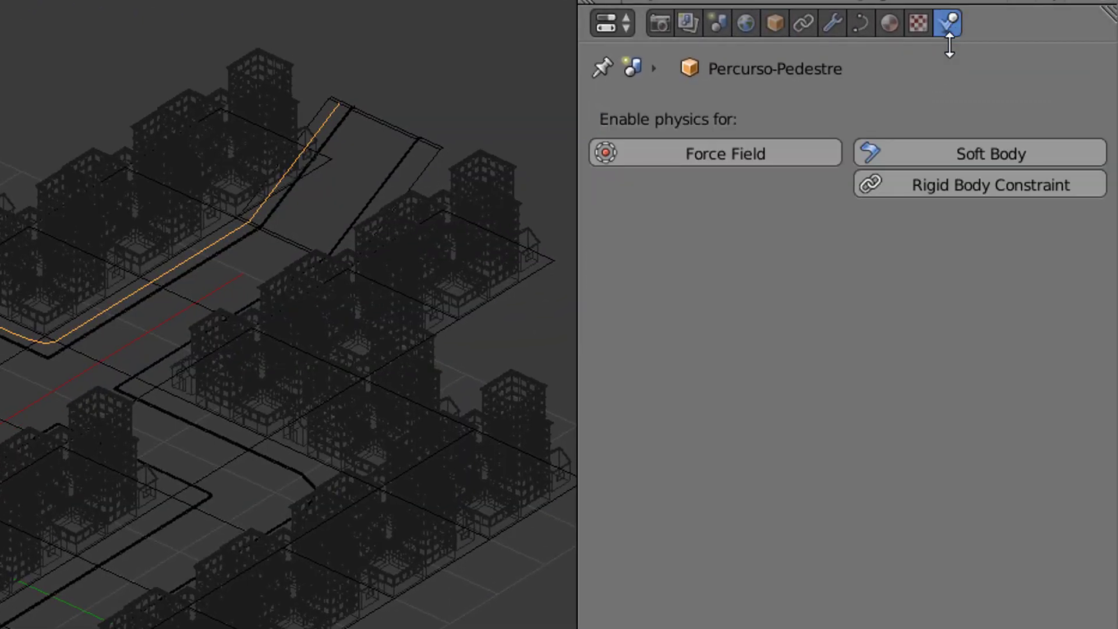
left_click(767, 154)
left_click(761, 268)
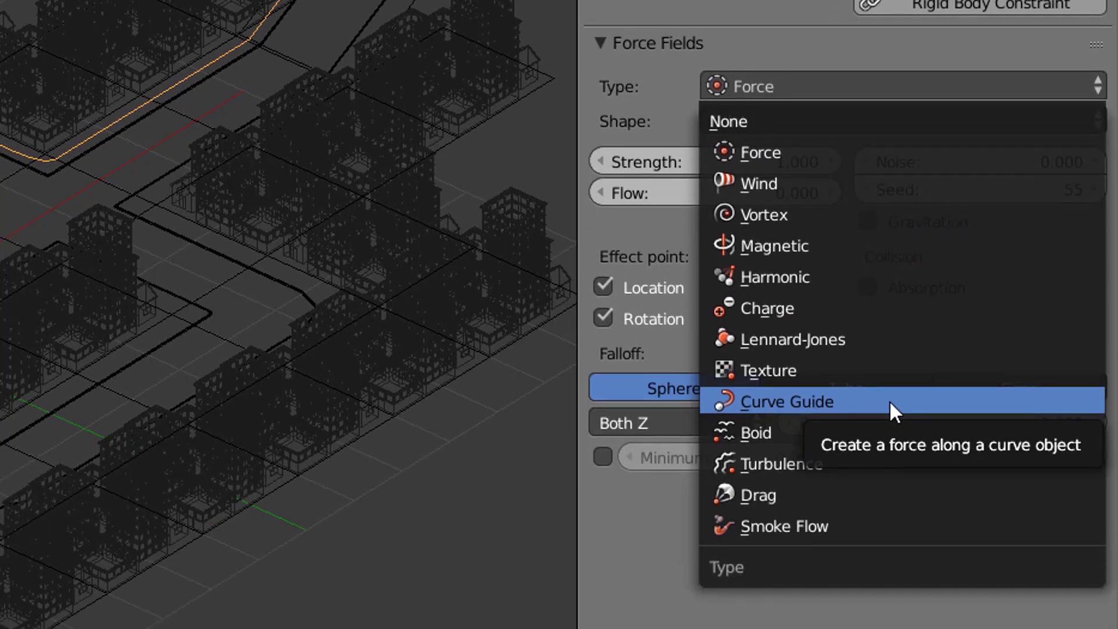
left_click(889, 400)
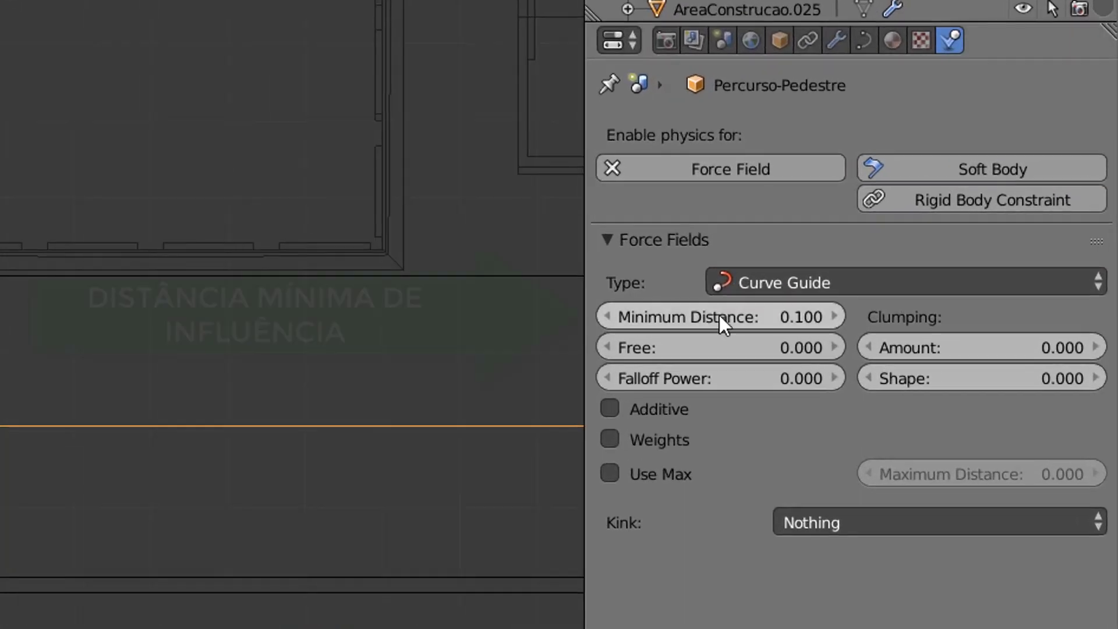
Step: Set the curve guide's minimum distance to 0.110 and enable a maximum distance of 0.140
left_click_drag(931, 237, 939, 237)
left_click(664, 472)
left_click_drag(973, 473, 996, 473)
left_click_drag(769, 317, 765, 318)
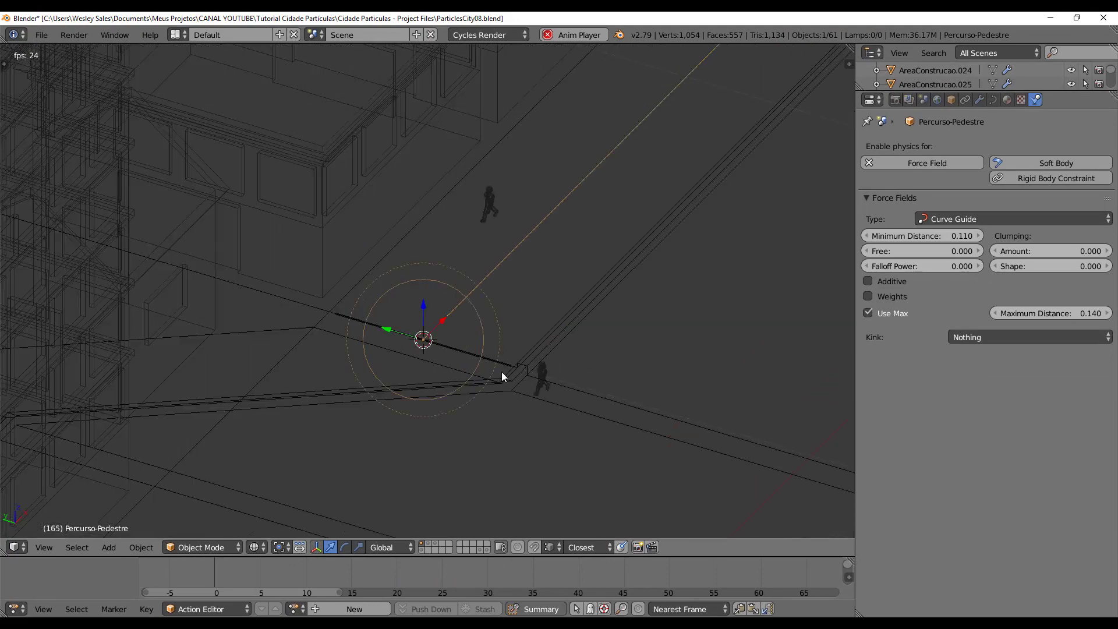
Step: Set the particle lifetime of the Emissor-Pedestres emitter to 500 and play the animation
right_click(531, 374)
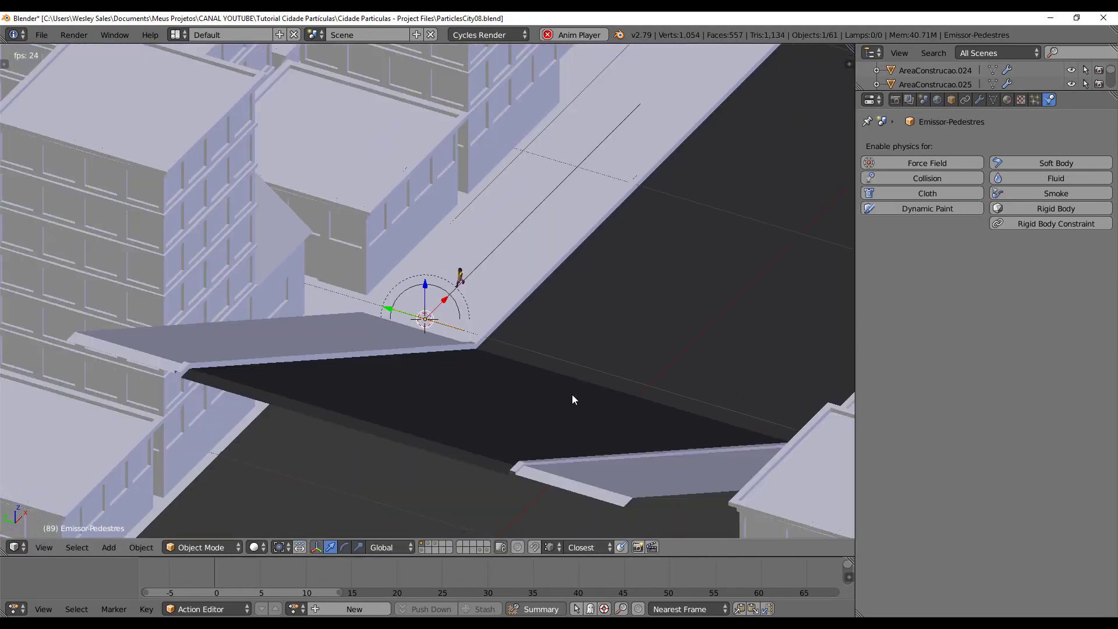
left_click(1036, 101)
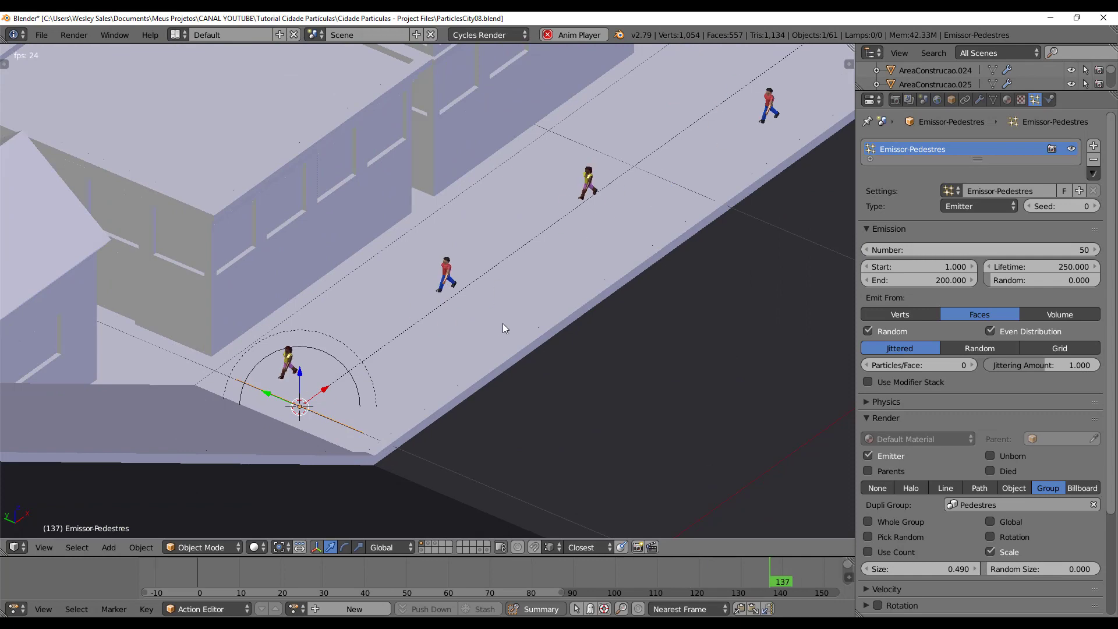
key("Escape")
left_click(1060, 262)
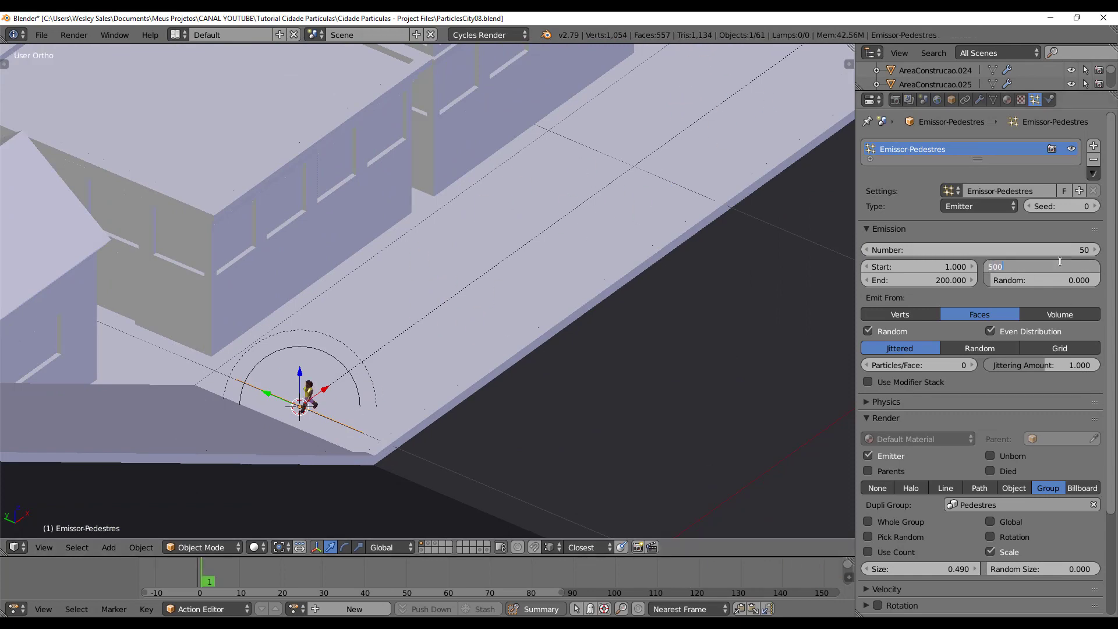
key("Return")
key("alt+a")
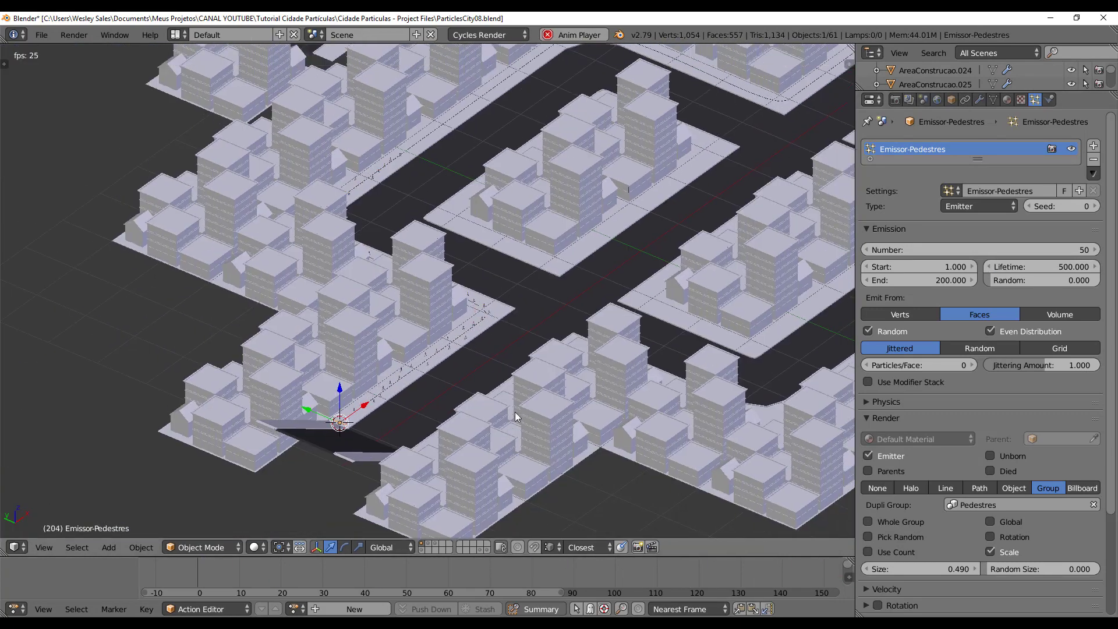
Step: Switch the Action Editor area to a Timeline and set the animation's end frame to 2000
left_click(16, 608)
left_click(38, 558)
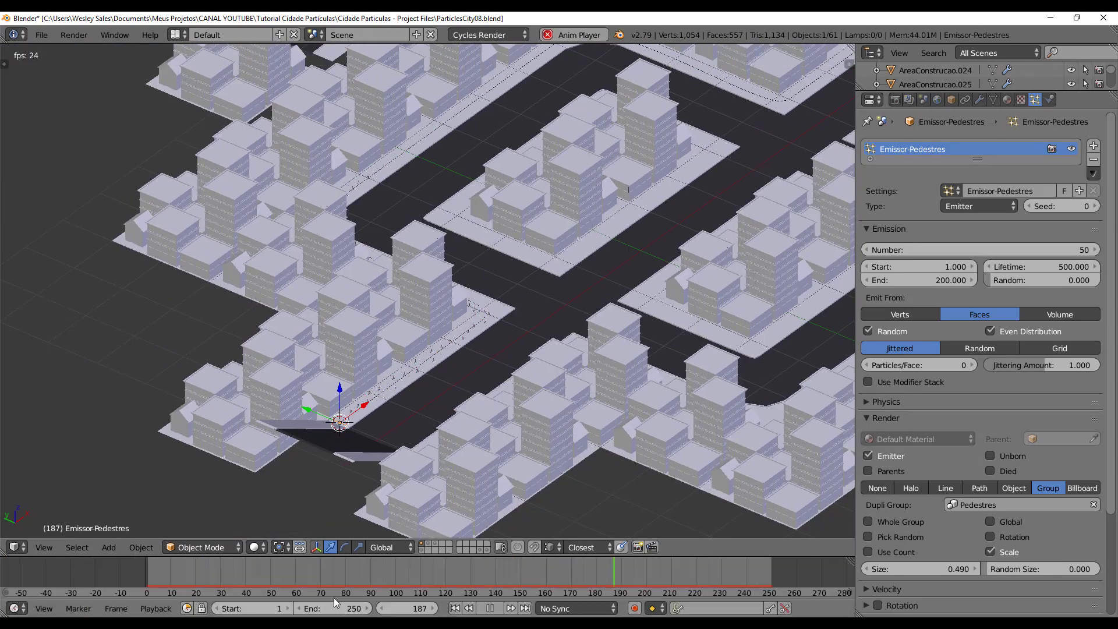
left_click(348, 609)
type("2000")
key("Return")
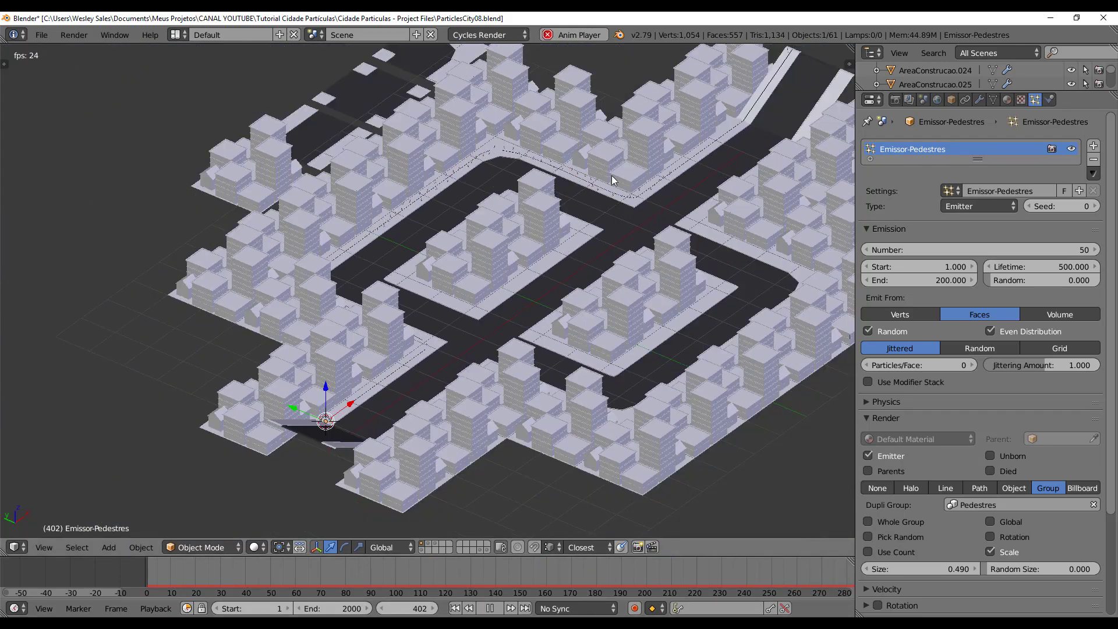
Step: Set the pedestrian particles' lifetime to 2000, number to 100 and emission end to 1500, and replay the animation
left_click(1041, 267)
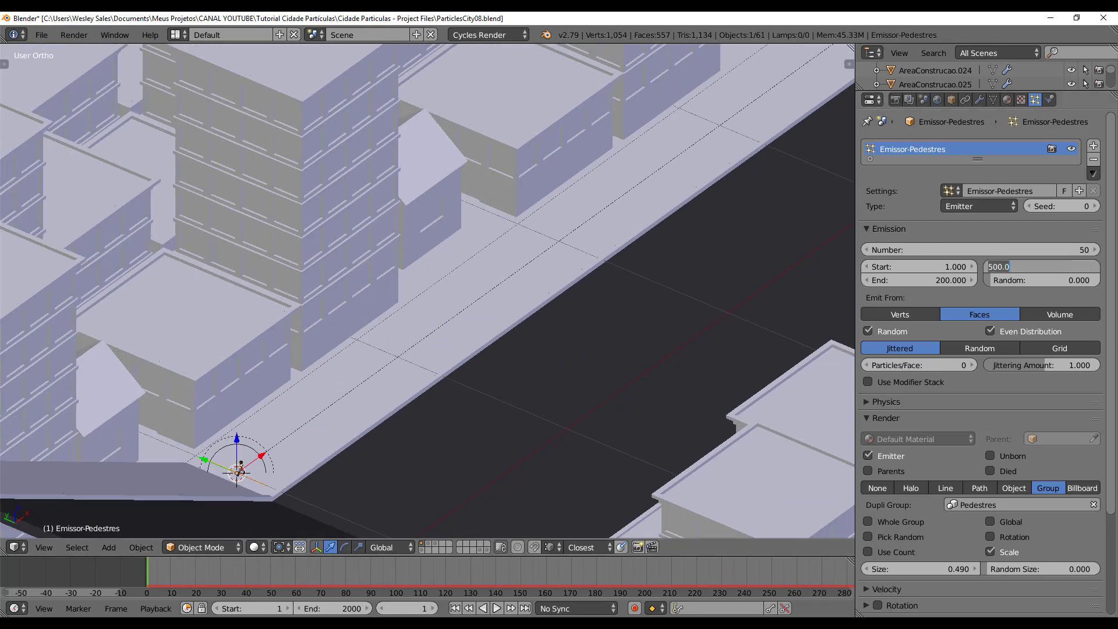
left_click(980, 250)
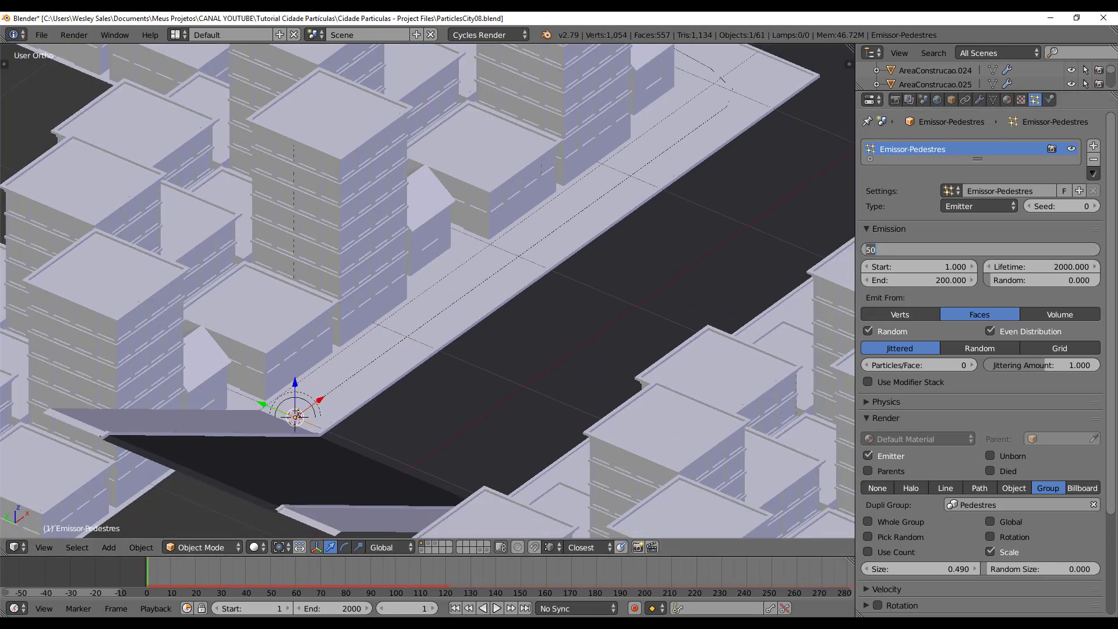
key("alt+a")
key("Escape")
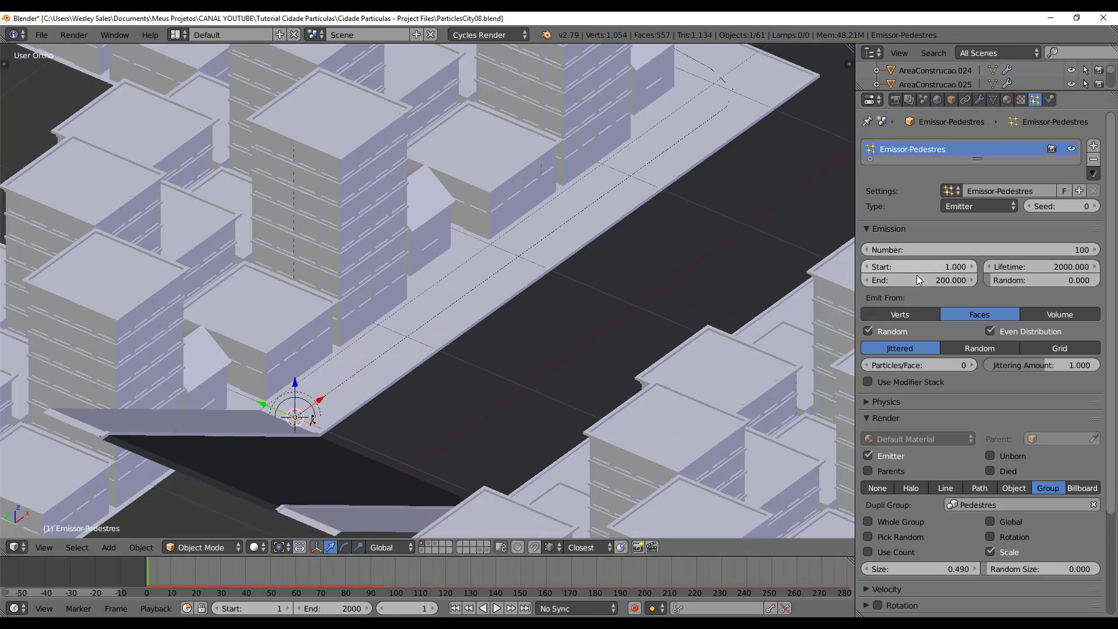
key("alt+a")
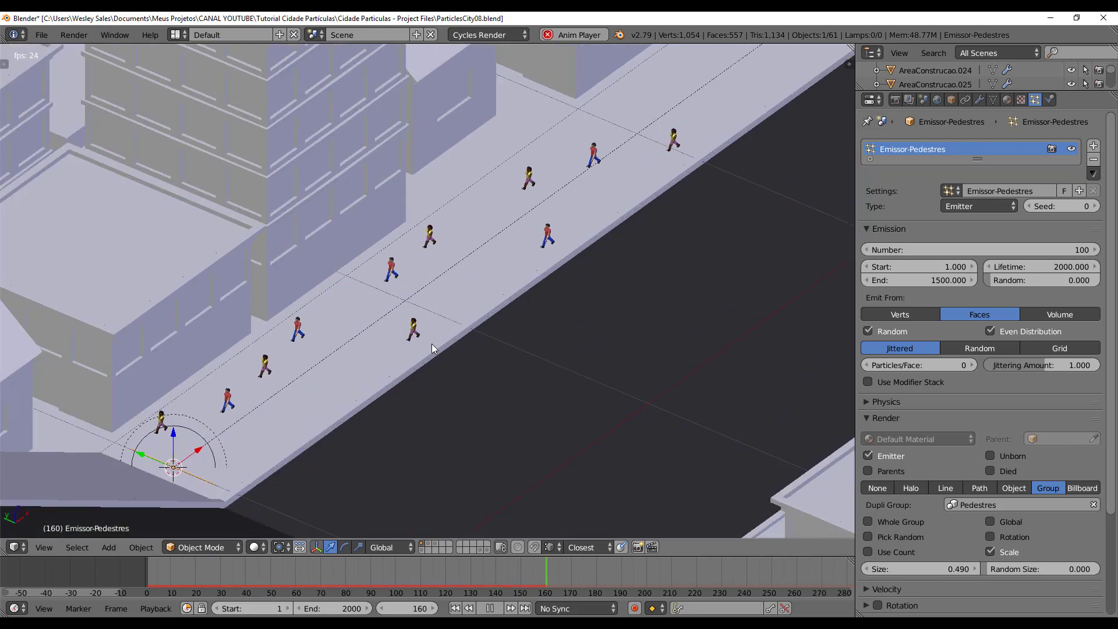
Step: Scale the camera down to 0.099, fly it to street level facing along the sidewalk, and preview the pedestrians through it
scroll(432, 344, "down", 8)
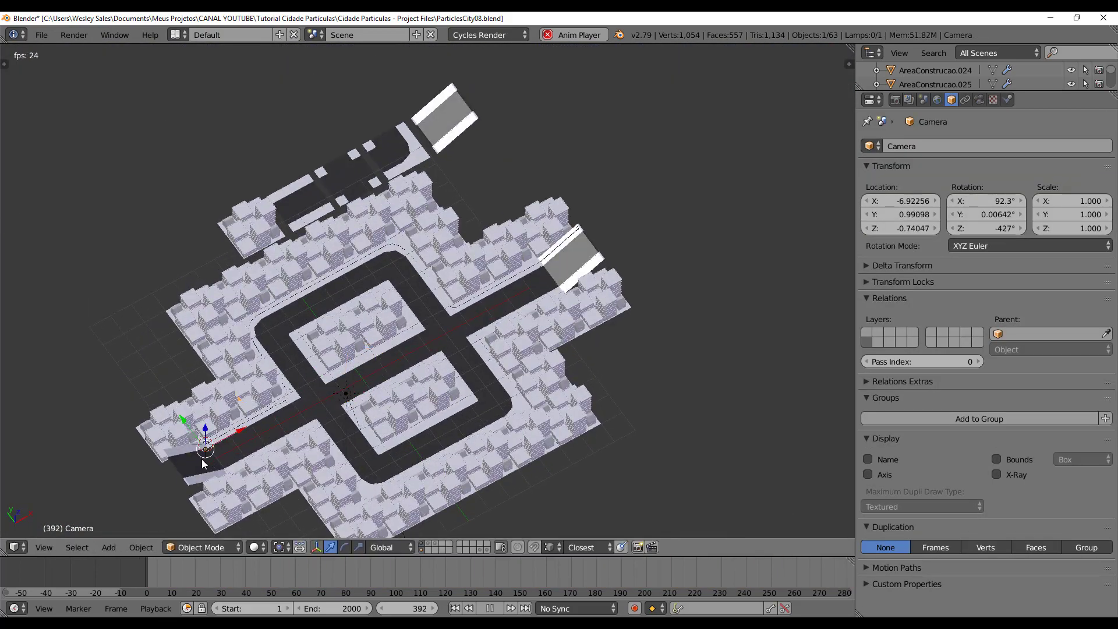
key("s")
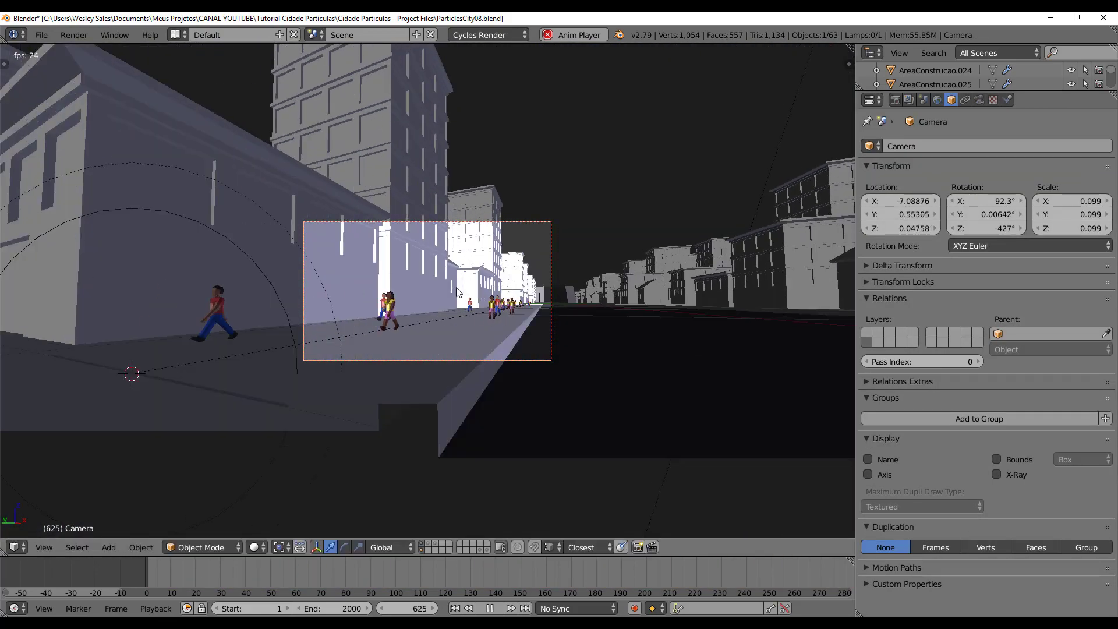
key("shift+f")
key("a")
left_click(427, 290)
scroll(428, 291, "up", 3)
key("shift+f")
left_click(427, 291)
scroll(473, 390, "up", 3)
scroll(440, 341, "down", 2)
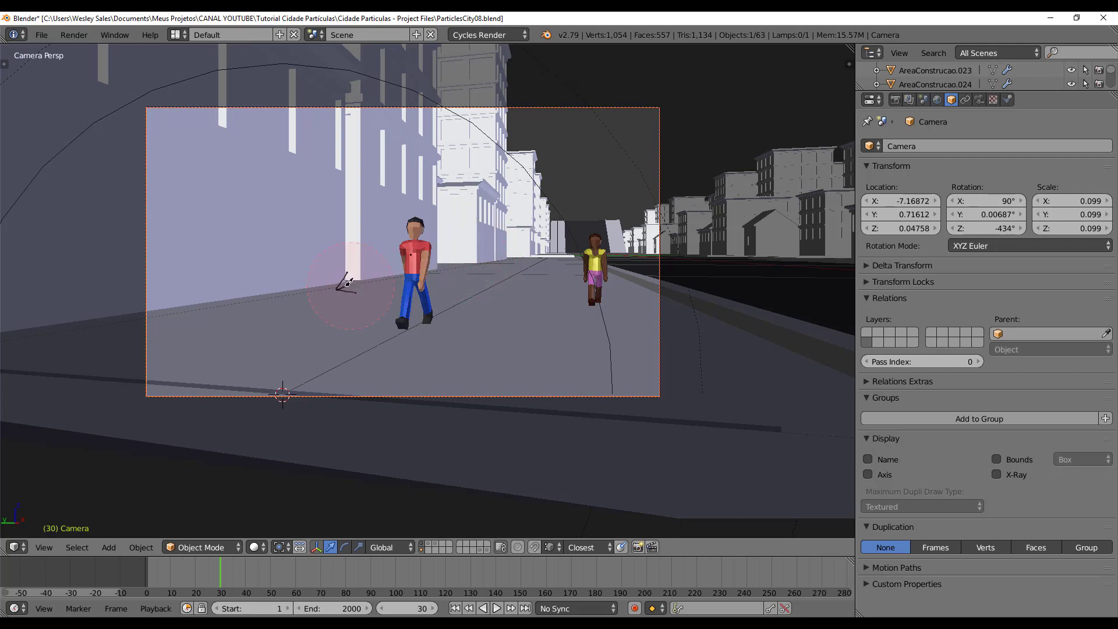
key("alt+a")
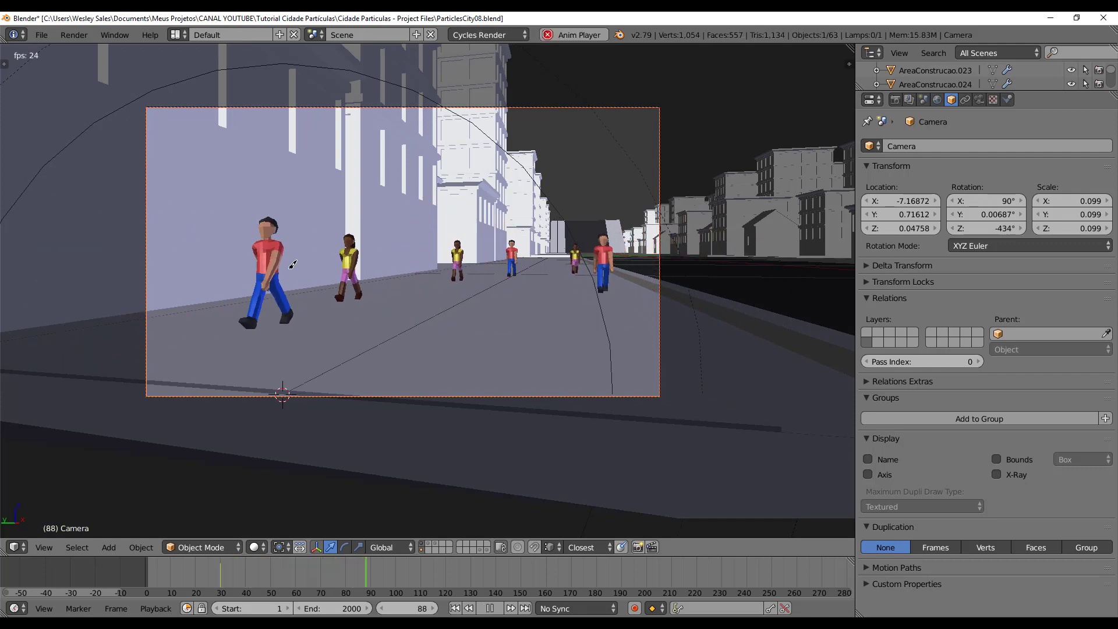
key("Escape")
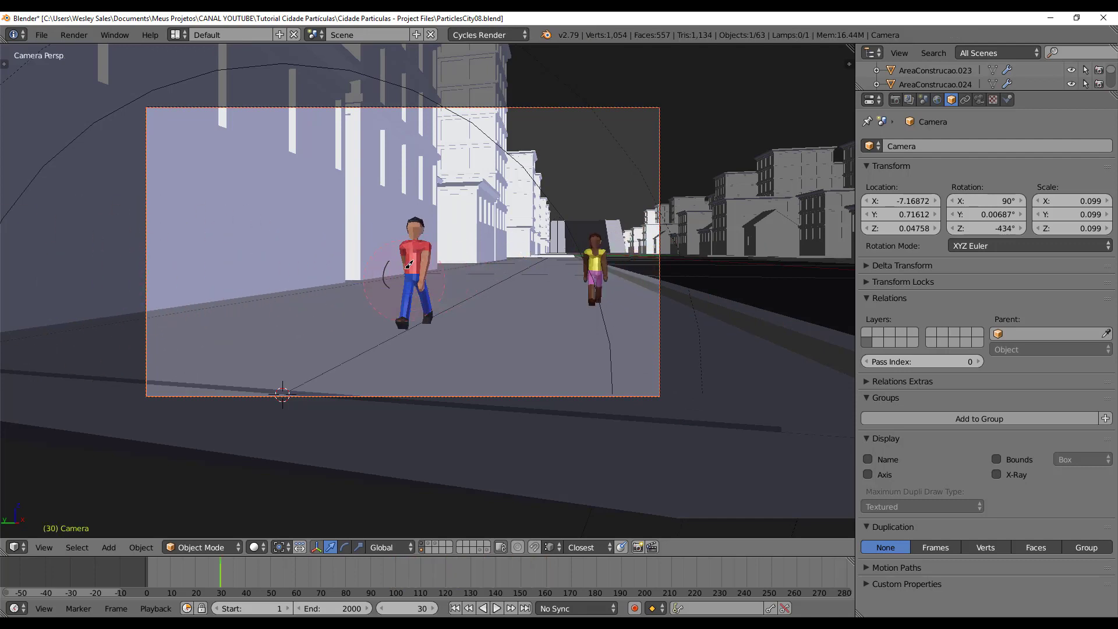
Step: Show the layer with the pedestrian models in wireframe and select both the male and female skeletons
left_click(435, 543)
key("KP_0")
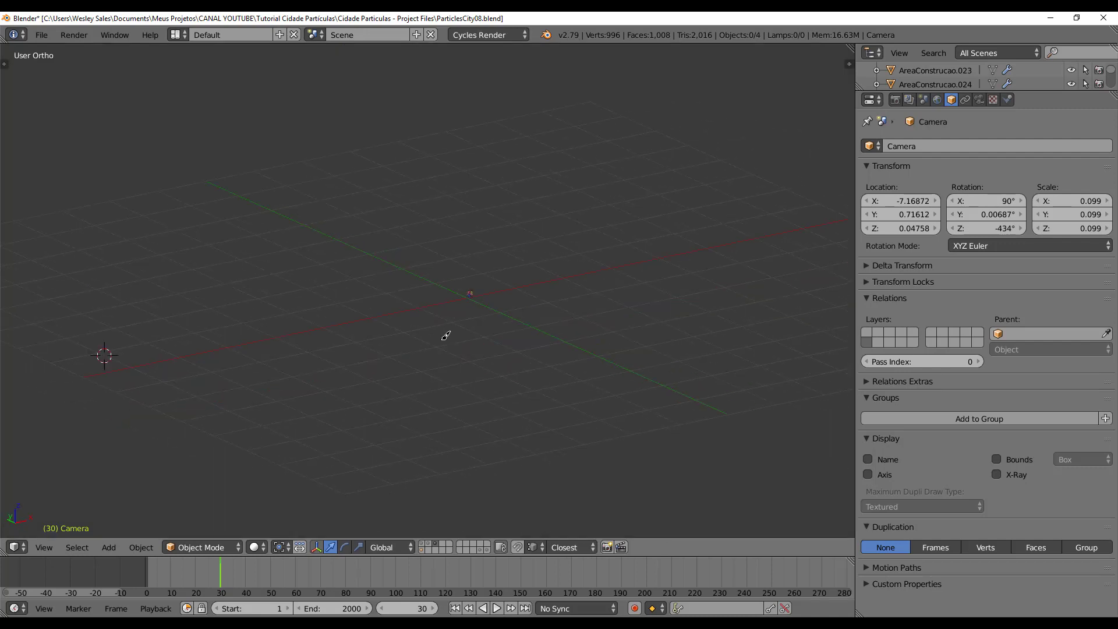
right_click(405, 288)
key("z")
key("KP_Decimal")
right_click(433, 256)
right_click(551, 223, "shift")
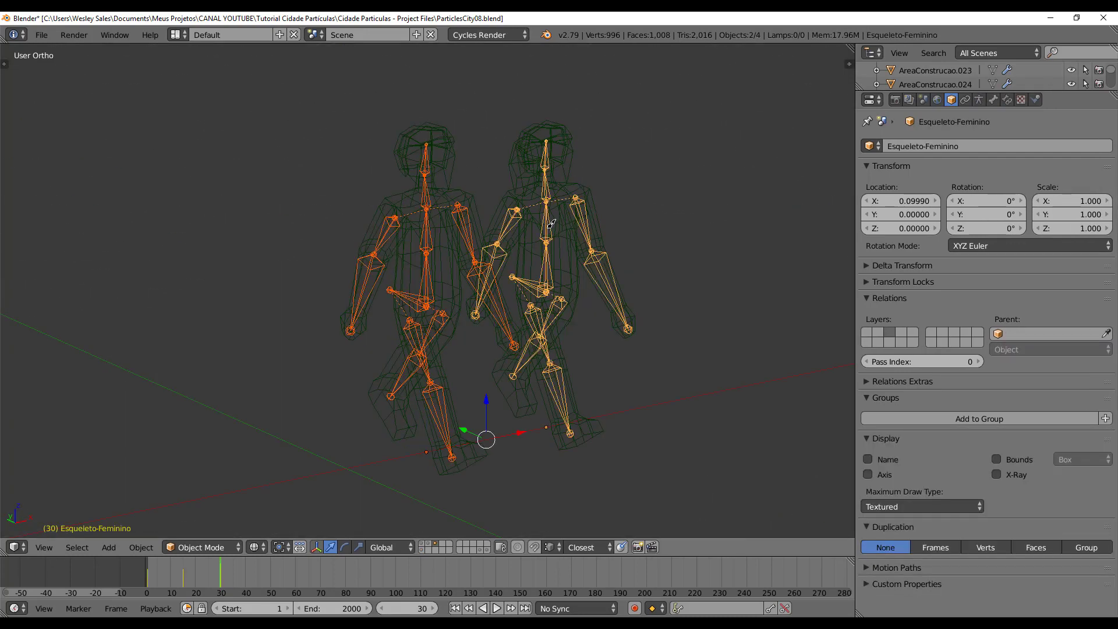
Step: Rotate both skeletons a quarter turn about the global Z axis, each around its own origin
left_click(281, 547)
left_click(316, 501)
scroll(395, 408, "down", 3)
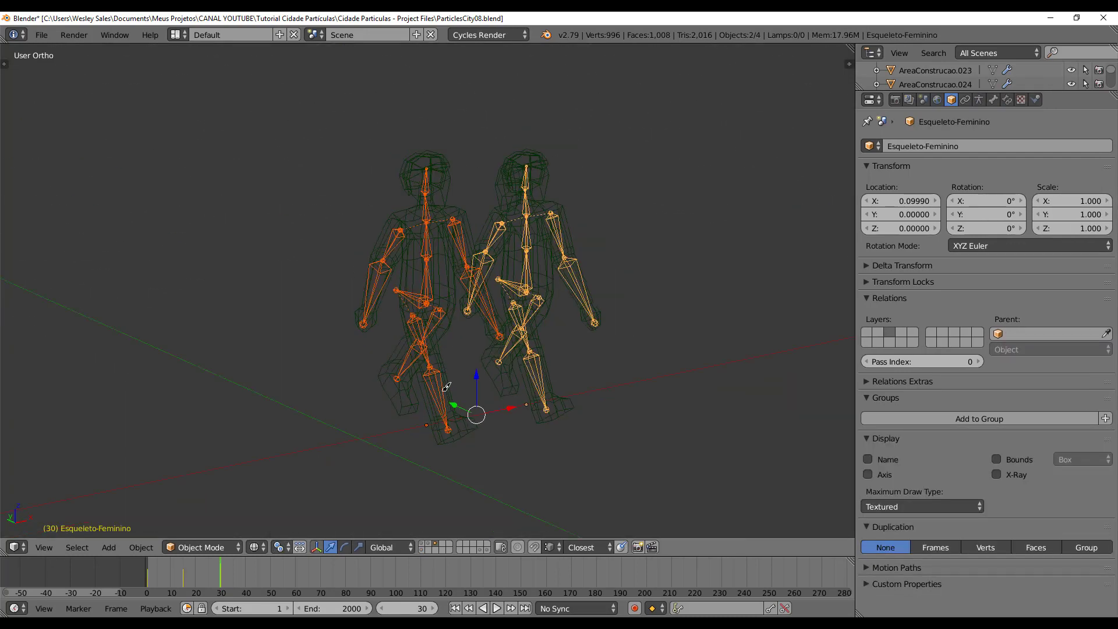
key("z")
middle_click_drag(395, 408, 427, 429)
key("r")
key("z")
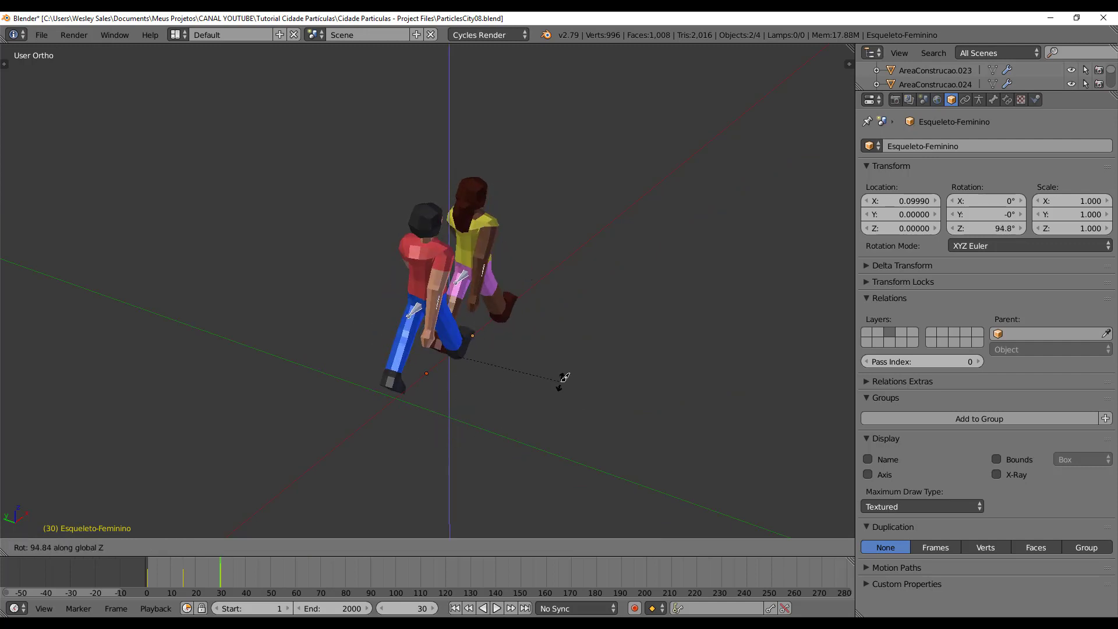
key("Return")
Step: Move the female skeleton beside the male one in top view and apply the rotation of both skeletons
right_click(465, 277)
key("KP_7")
key("z")
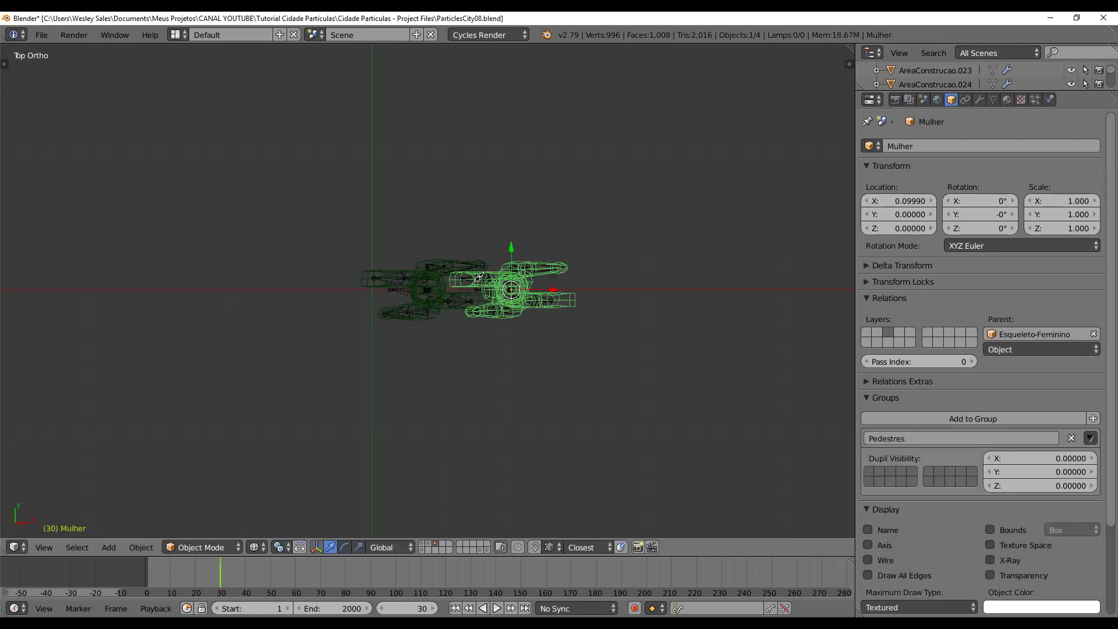
right_click(478, 293)
key("g")
key("Return")
right_click(434, 286, "shift")
key("ctrl+a")
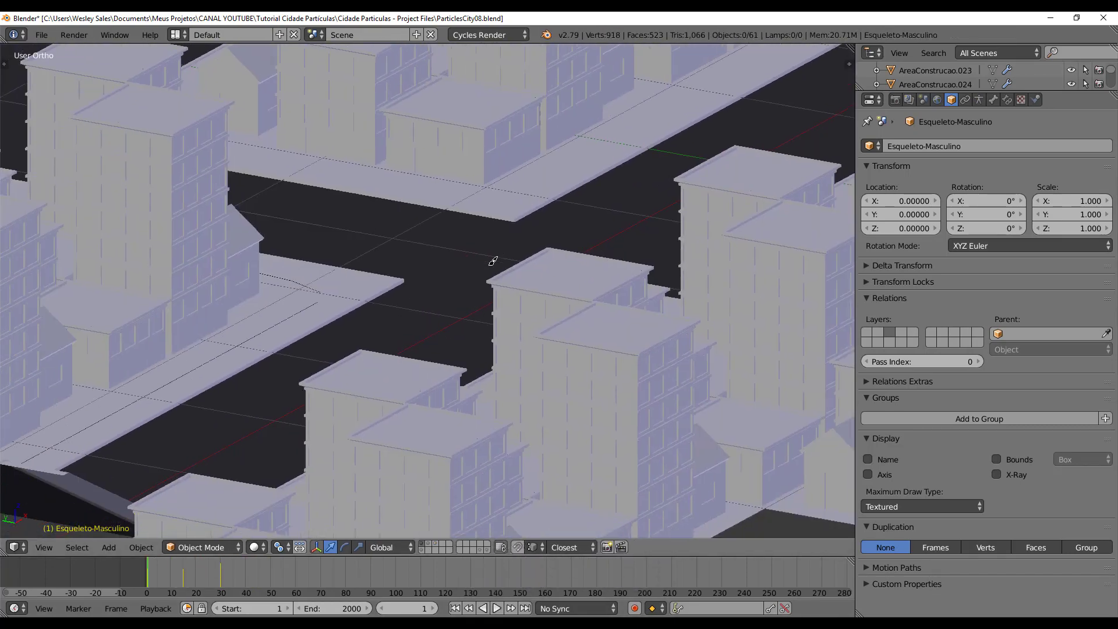
Step: Preview the pedestrians' walking direction through the camera in the city scene
key("KP_0")
key("alt+a")
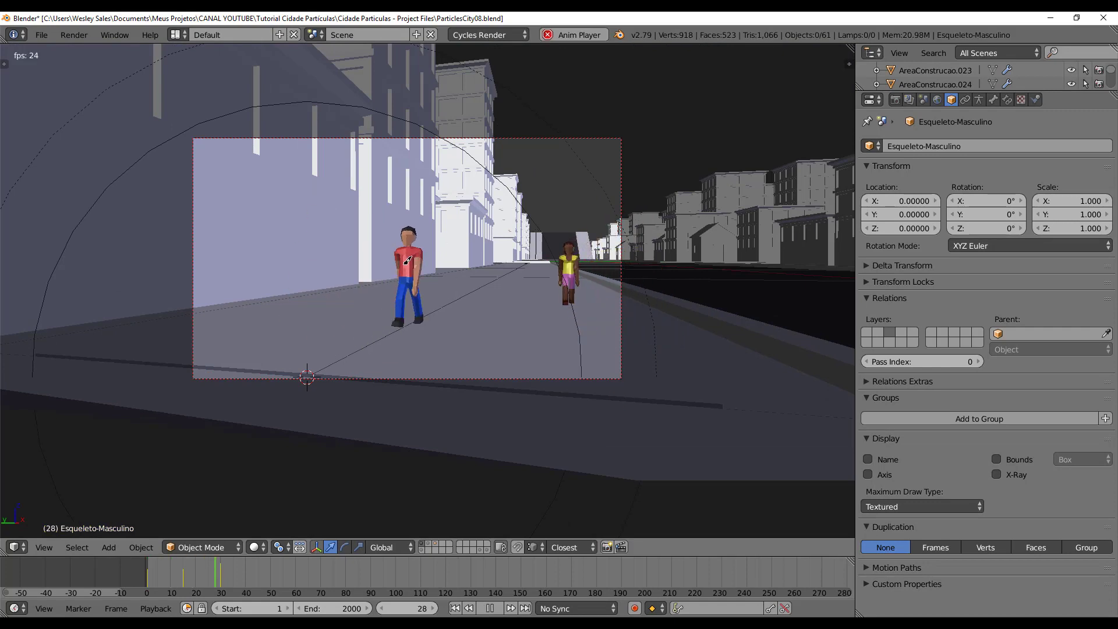
key("Escape")
key("alt+a")
key("alt+a")
Step: Enable Rotation for the Pedestres group instances of the sidewalk emitter and replay the animation through the camera
right_click(656, 401)
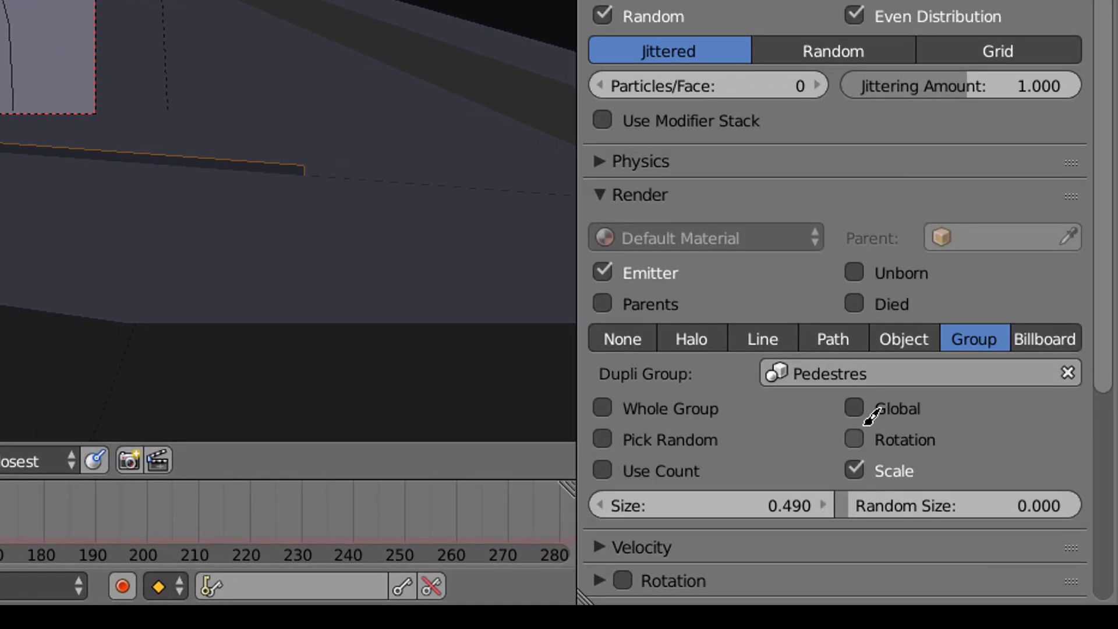
left_click(861, 436)
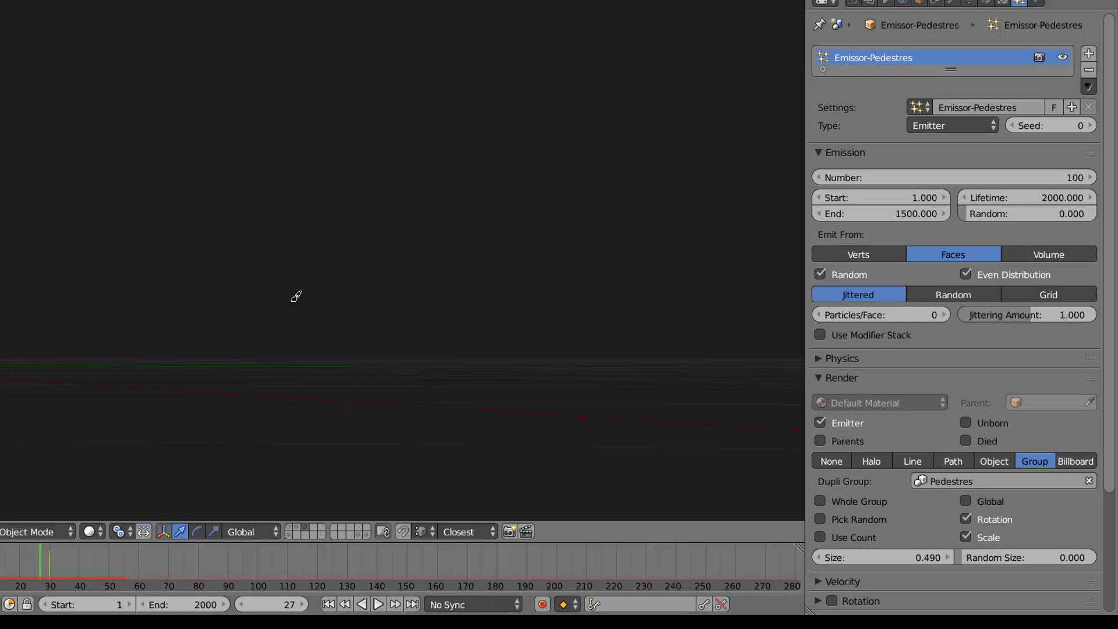
middle_click_drag(296, 296, 444, 317, "shift")
scroll(428, 280, "up", 3)
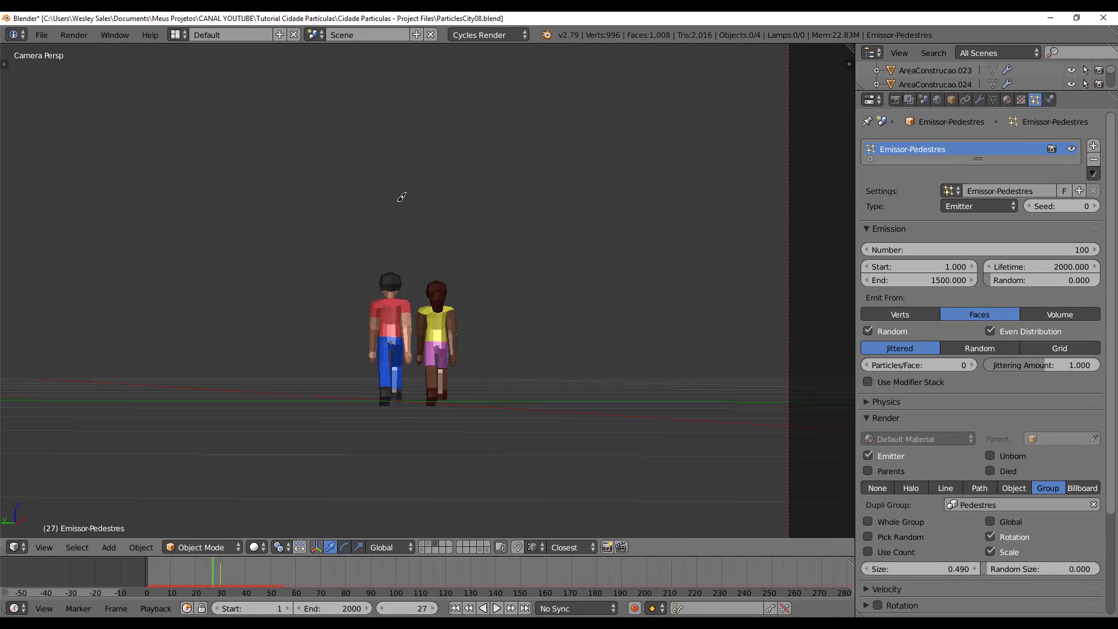
key("1")
scroll(372, 314, "down", 10)
middle_click_drag(350, 318, 513, 314, "shift")
key("Home")
key("alt+a")
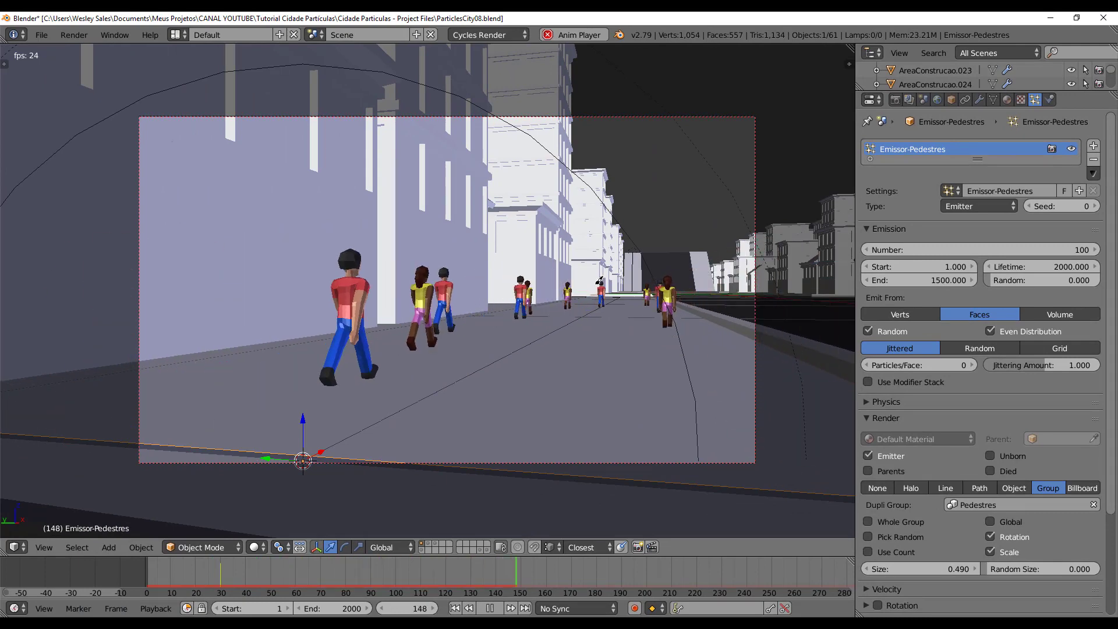
Step: Leave the camera view and examine how the pedestrians follow the path around the block's corners during playback
key("KP_0")
scroll(648, 273, "up", 10)
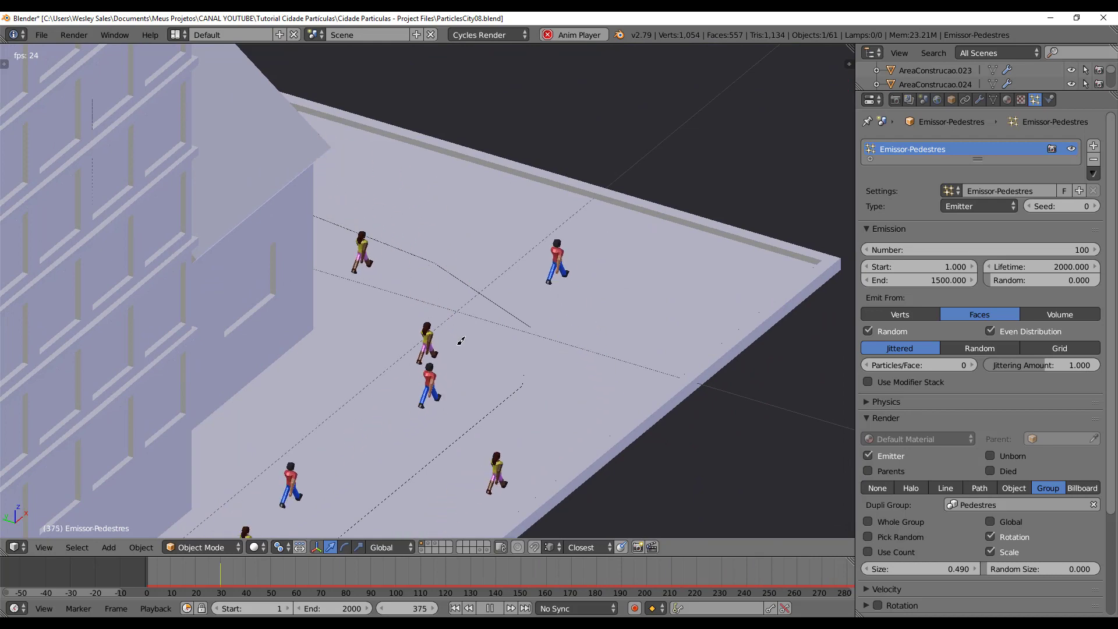
middle_click_drag(458, 357, 417, 280)
scroll(417, 280, "down", 4)
middle_click_drag(344, 174, 405, 489, "shift")
scroll(266, 391, "up", 4)
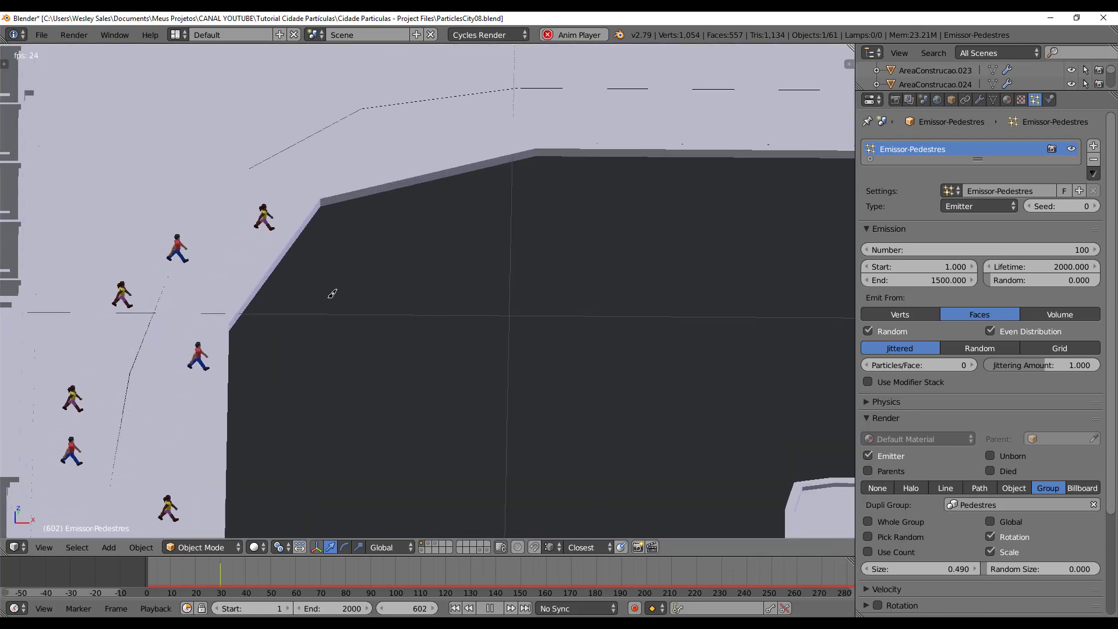
Step: Enable particle rotation on the sidewalk emitter with Velocity / Hair orientation and Dynamic, and watch the pedestrians turn the block's corners
scroll(333, 293, "down", 9)
middle_click_drag(393, 419, 439, 387)
scroll(440, 387, "up", 4)
scroll(874, 400, "down", 5)
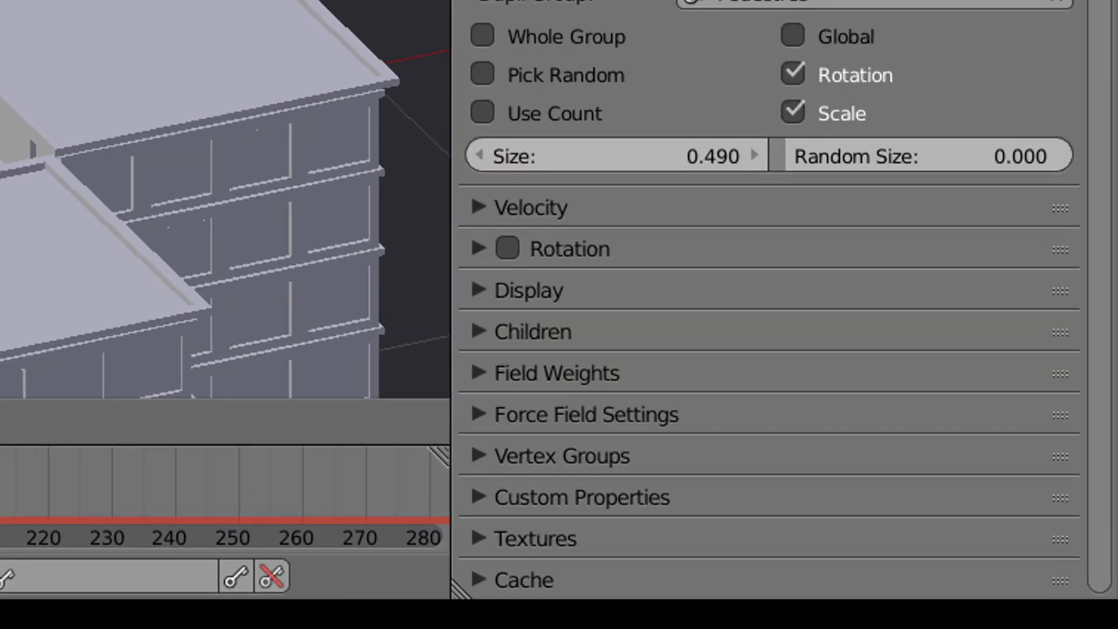
left_click(562, 245)
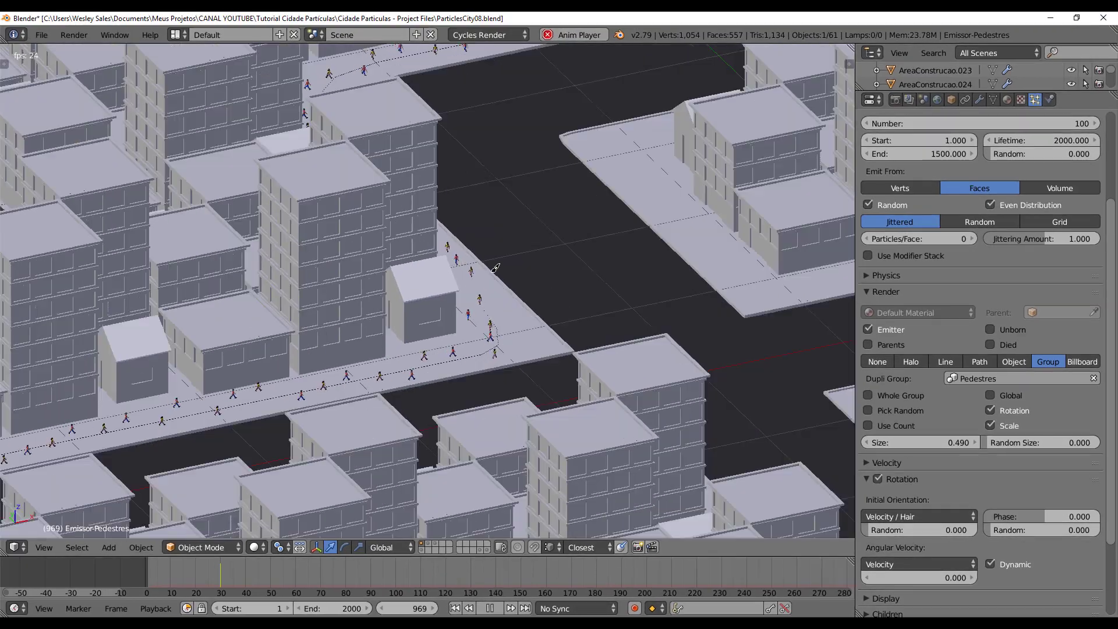
middle_click_drag(495, 268, 408, 281)
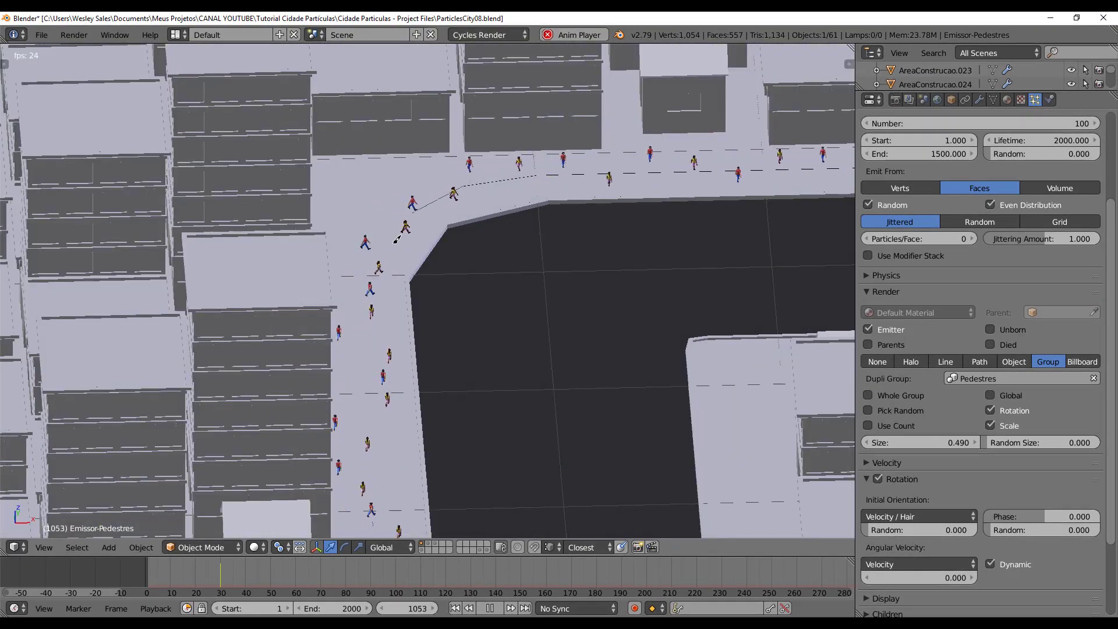
scroll(503, 334, "down", 5)
key("Escape")
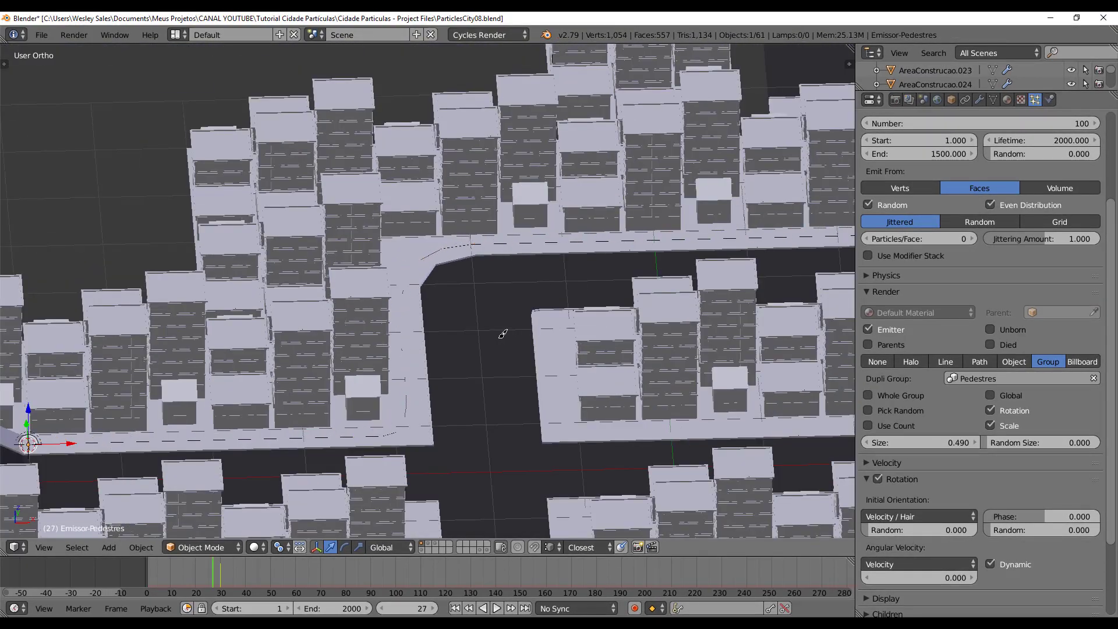
Step: Replay the animation and examine how the pedestrians move near the sidewalk emitter
key("alt+a")
scroll(213, 321, "up", 5)
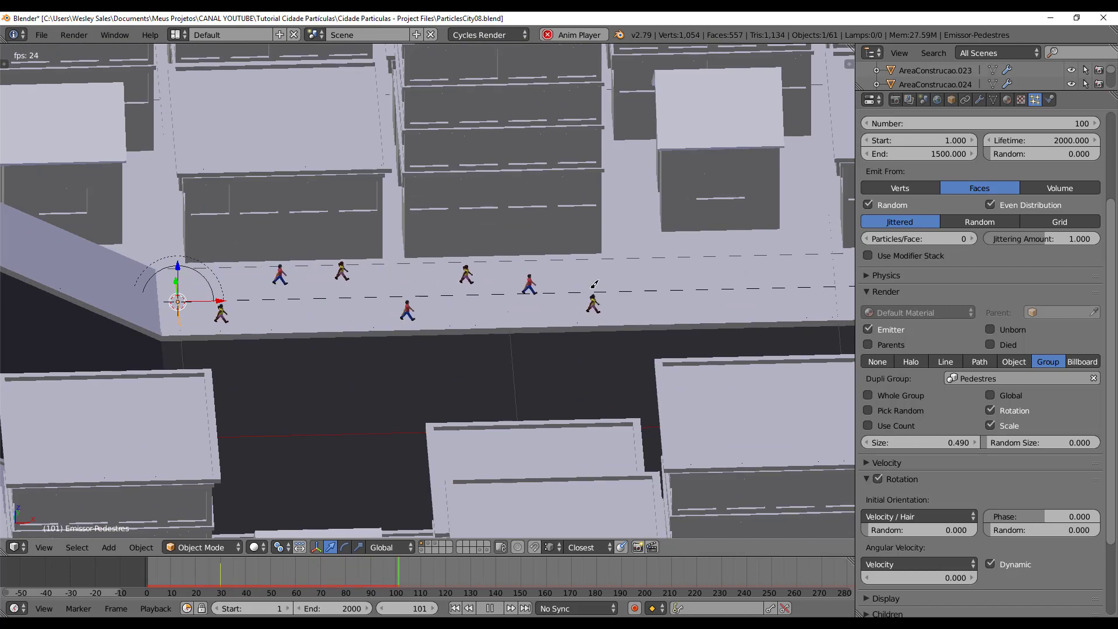
scroll(662, 280, "down", 4)
middle_click_drag(662, 279, 520, 316, "shift")
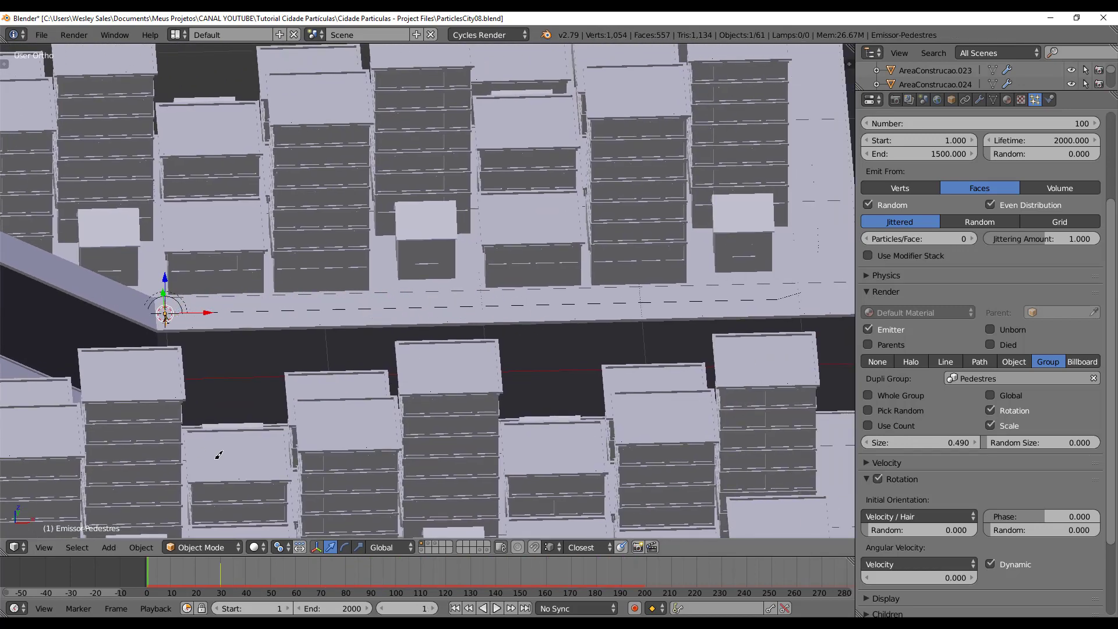
key("KP_Decimal")
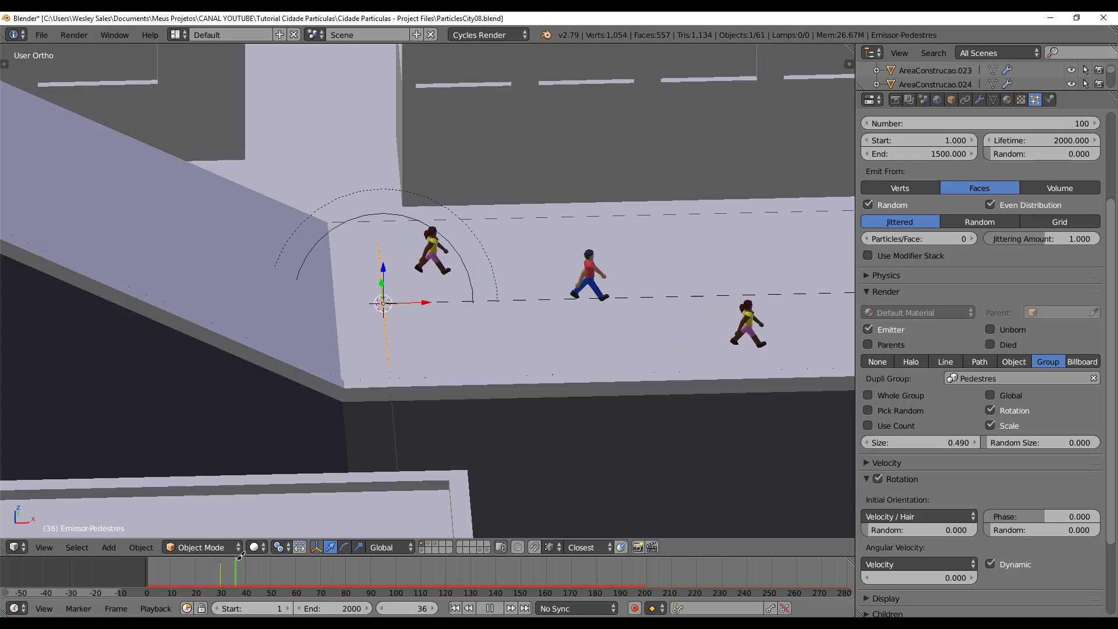
Step: Show the layer with the two characters and split off a Dope Sheet beneath the viewport to examine their walk keyframes
key("2")
scroll(462, 323, "down", 7)
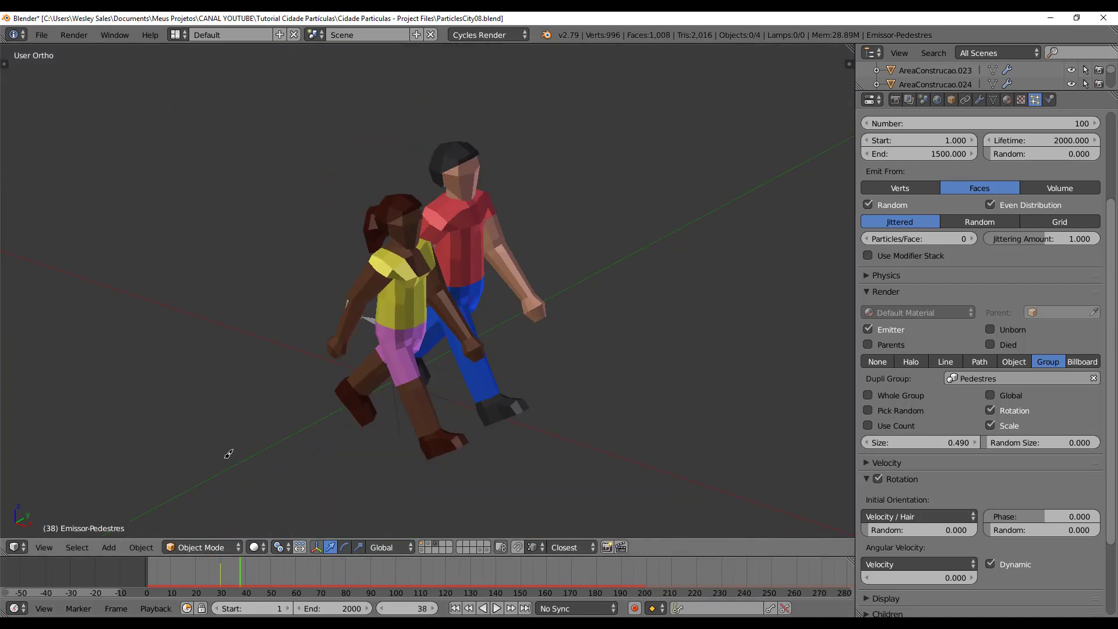
left_click_drag(851, 47, 848, 431)
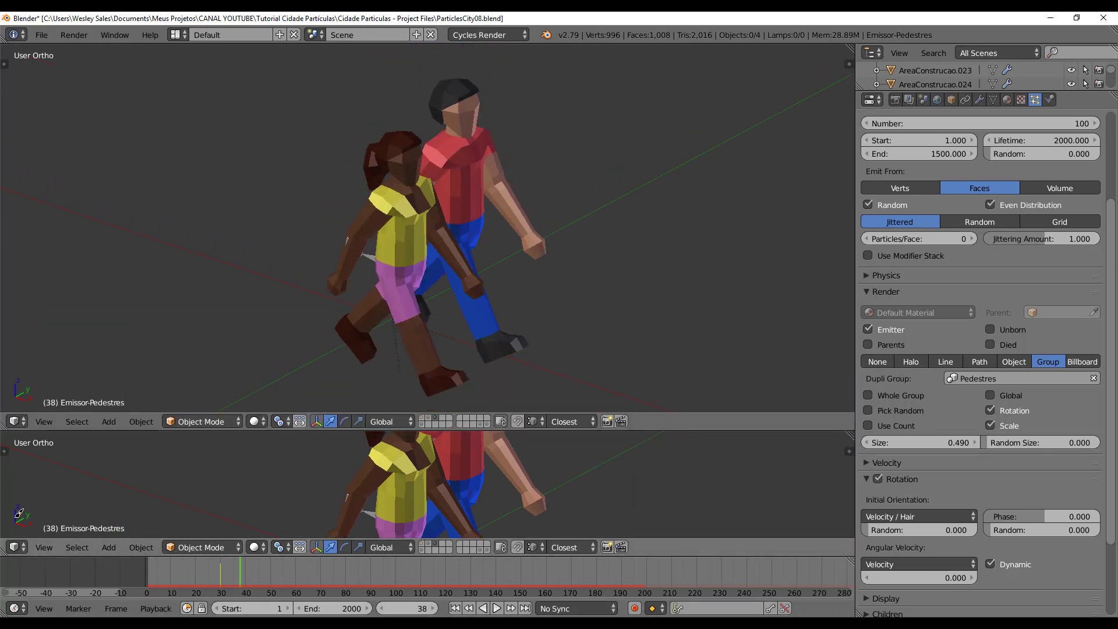
left_click(17, 548)
left_click(47, 479)
scroll(196, 486, "up", 10)
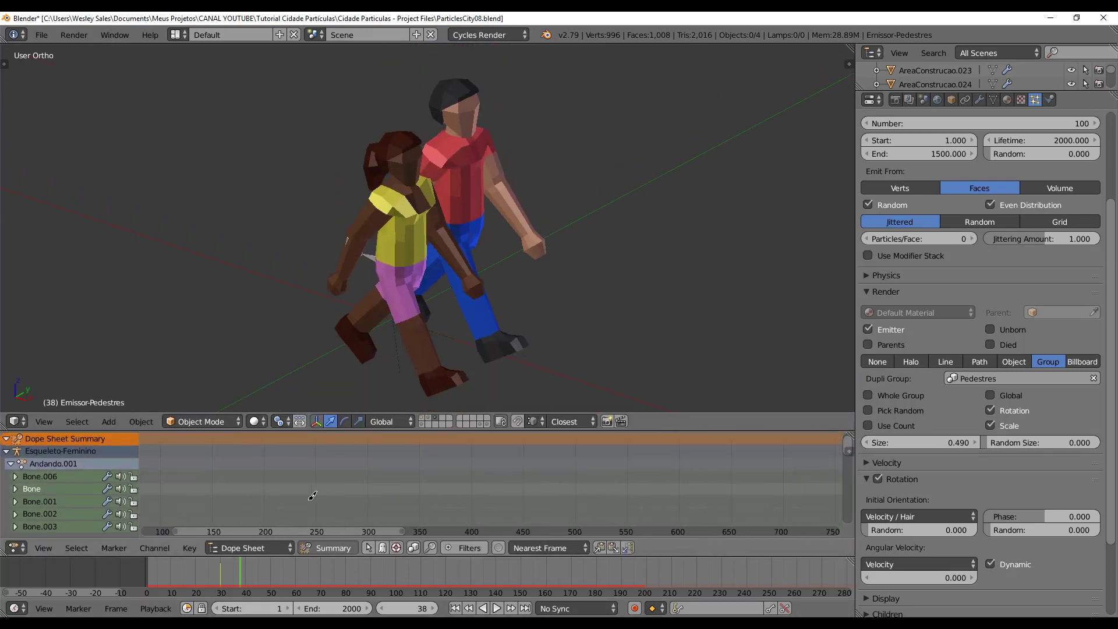
mouse_move(325, 458)
left_mouse_down()
mouse_move(313, 473)
mouse_move(325, 478)
left_mouse_up()
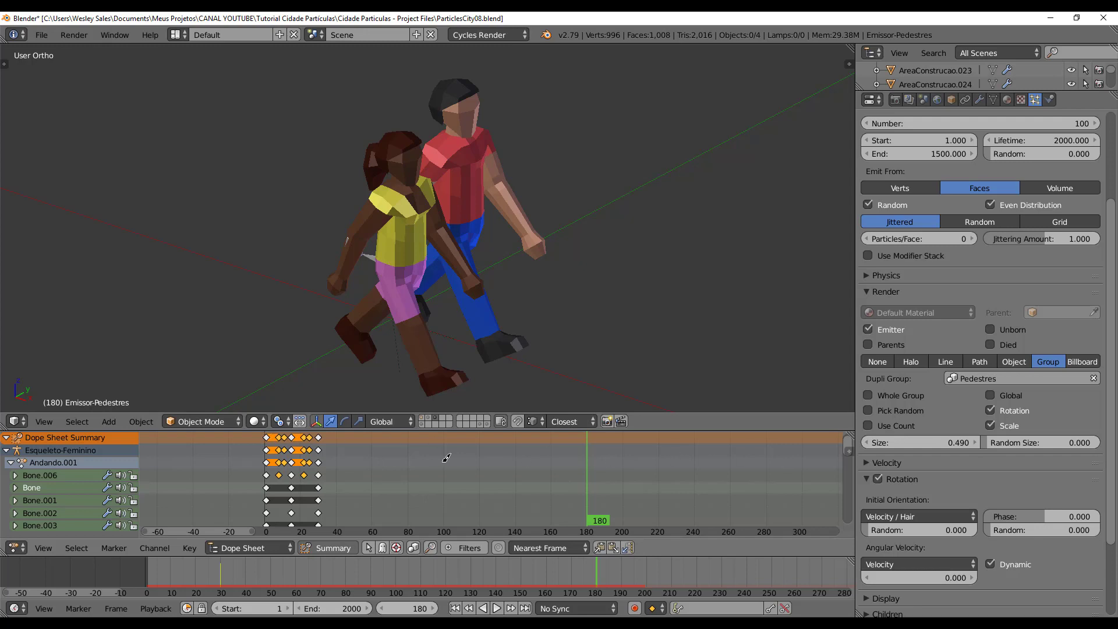
Step: Change the Dope Sheet area to the NLA Editor and push down the skeletons' Andando.001 and Andando actions into strips
left_click(228, 546)
left_click(19, 547)
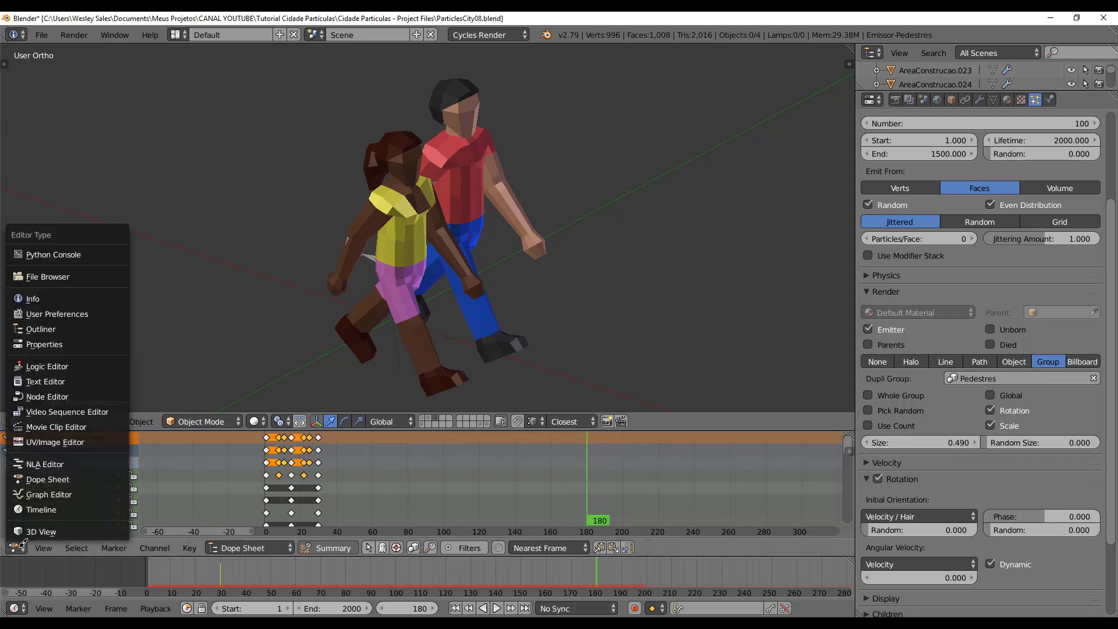
left_click(51, 463)
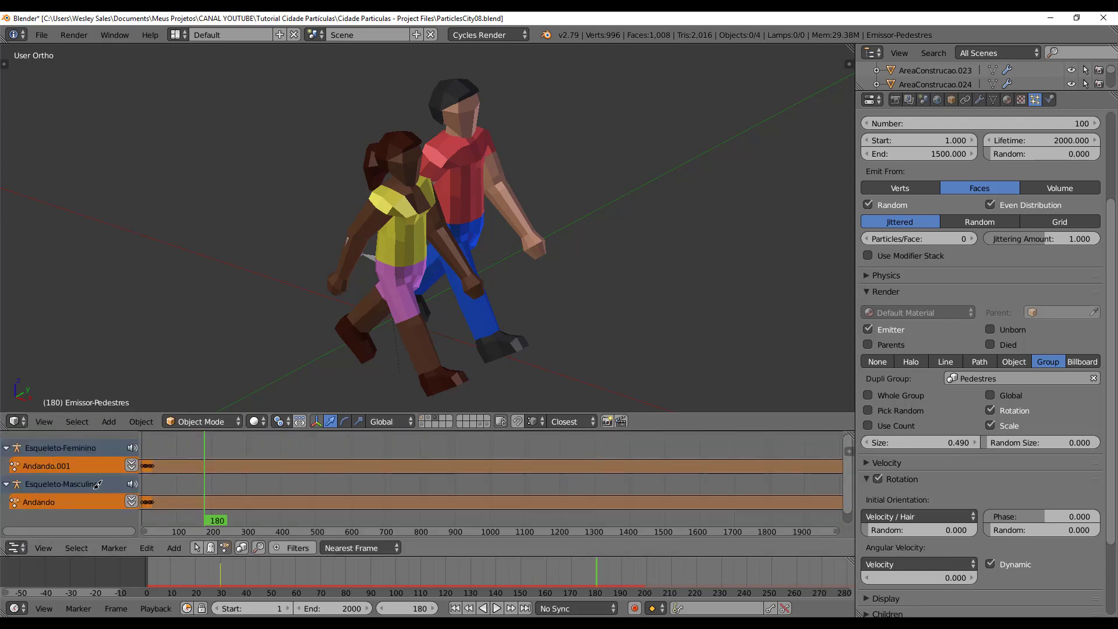
left_click(133, 465)
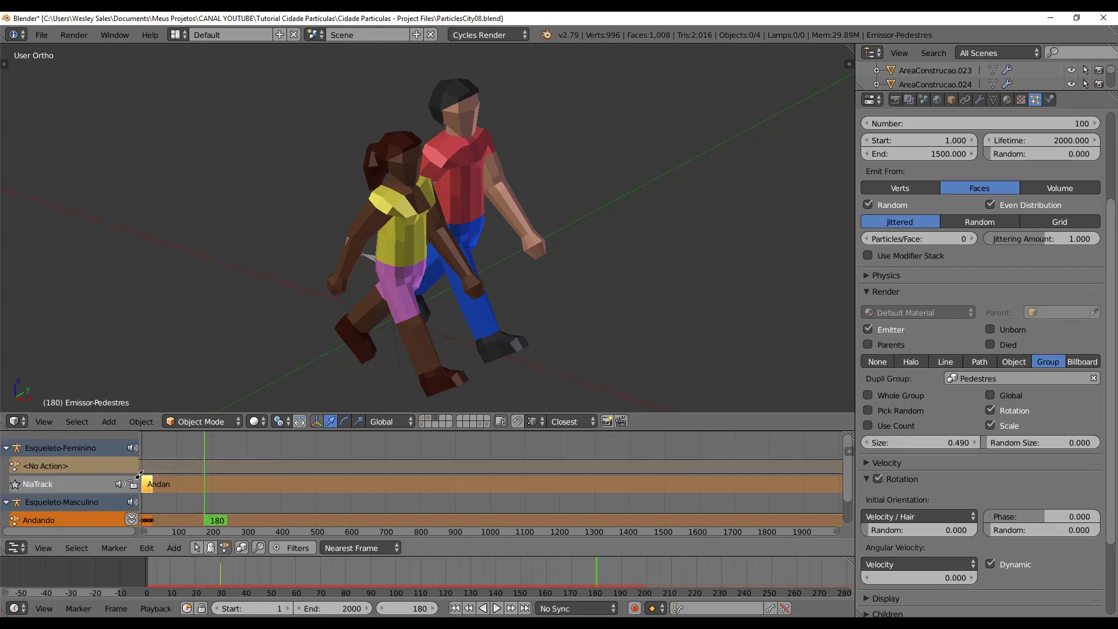
left_click(133, 519)
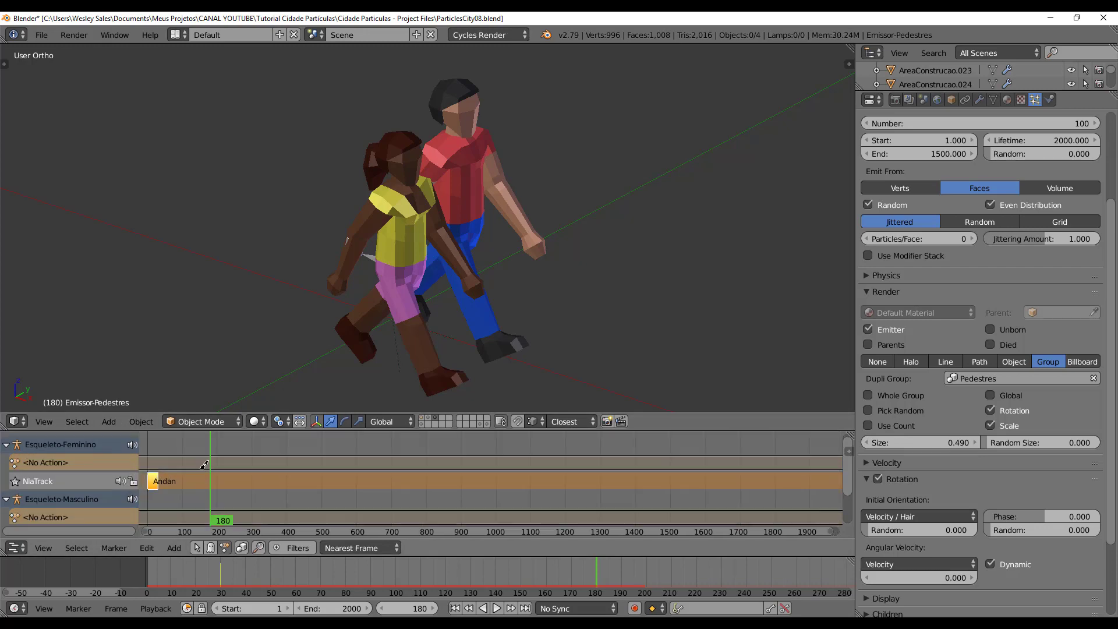
Step: Select both skeletons in wireframe and make the female skeleton's Andando.001 strip active in the NLA Editor
key("z")
right_click(383, 254)
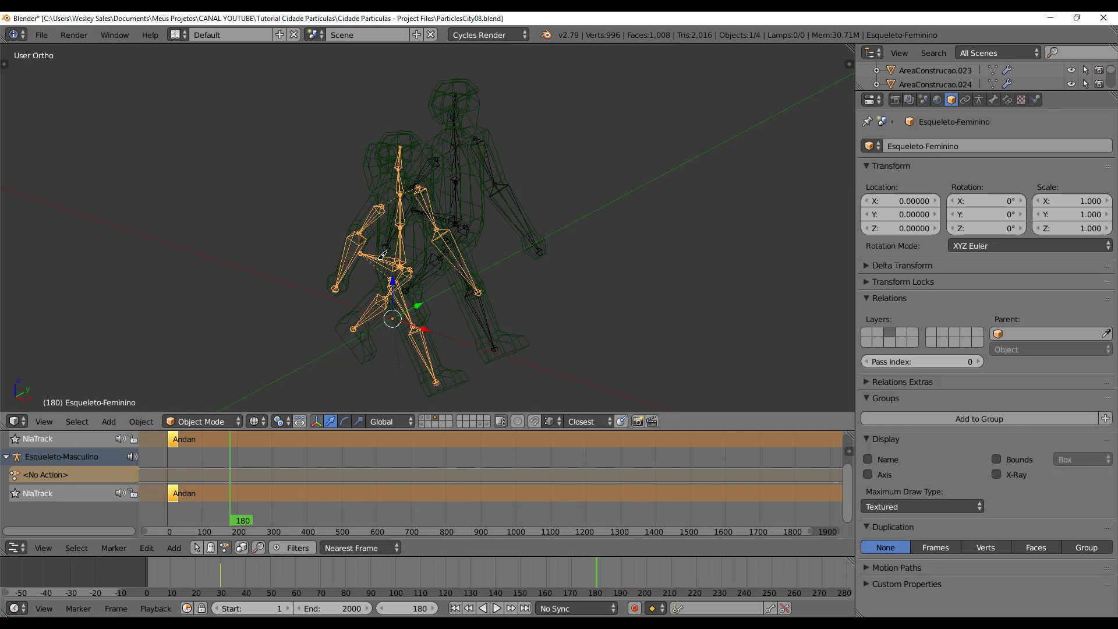
right_click(456, 191, "shift")
left_click(173, 441)
middle_click_drag(174, 441, 206, 466)
right_click(208, 465)
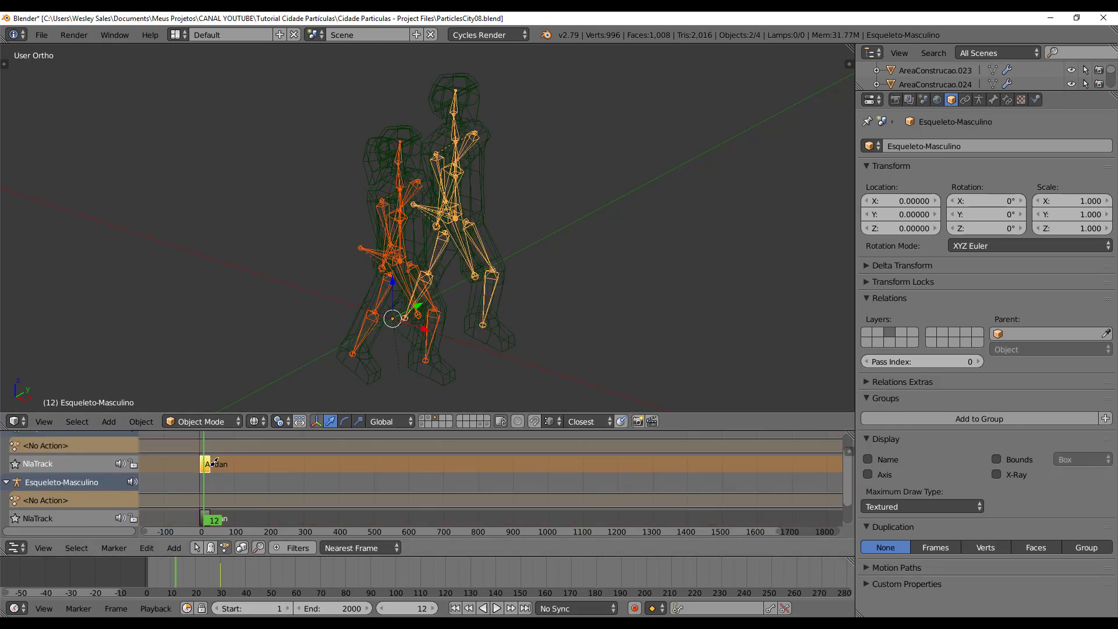
Step: Show the strip properties in an enlarged NLA Editor and set the Andando.001 strip's Repeat to 100
key("n")
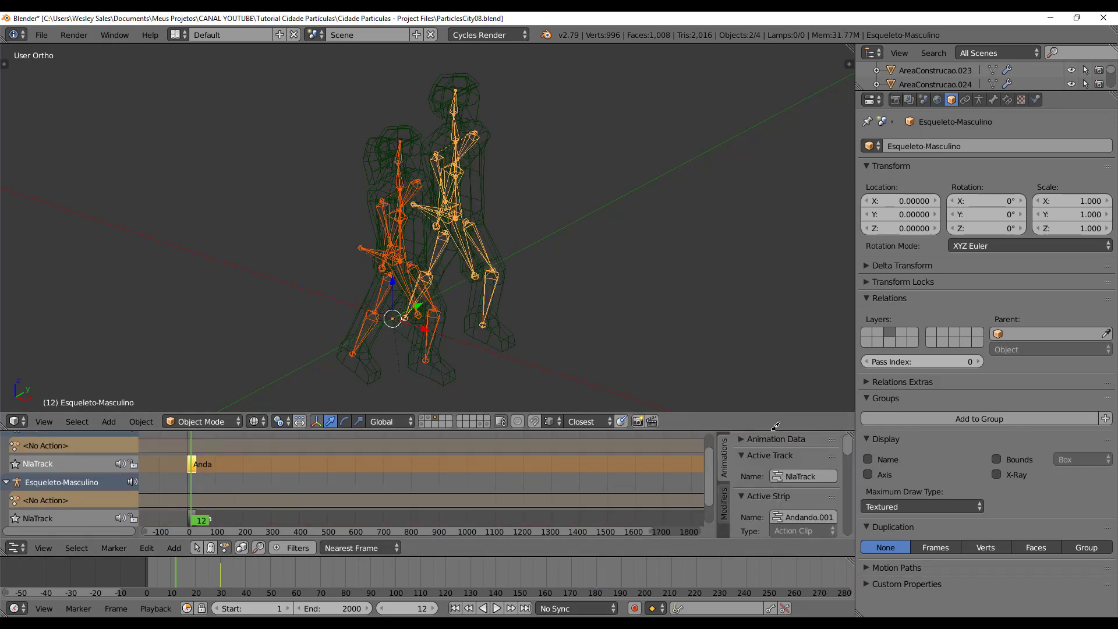
left_click_drag(757, 430, 757, 115)
scroll(769, 501, "down", 4)
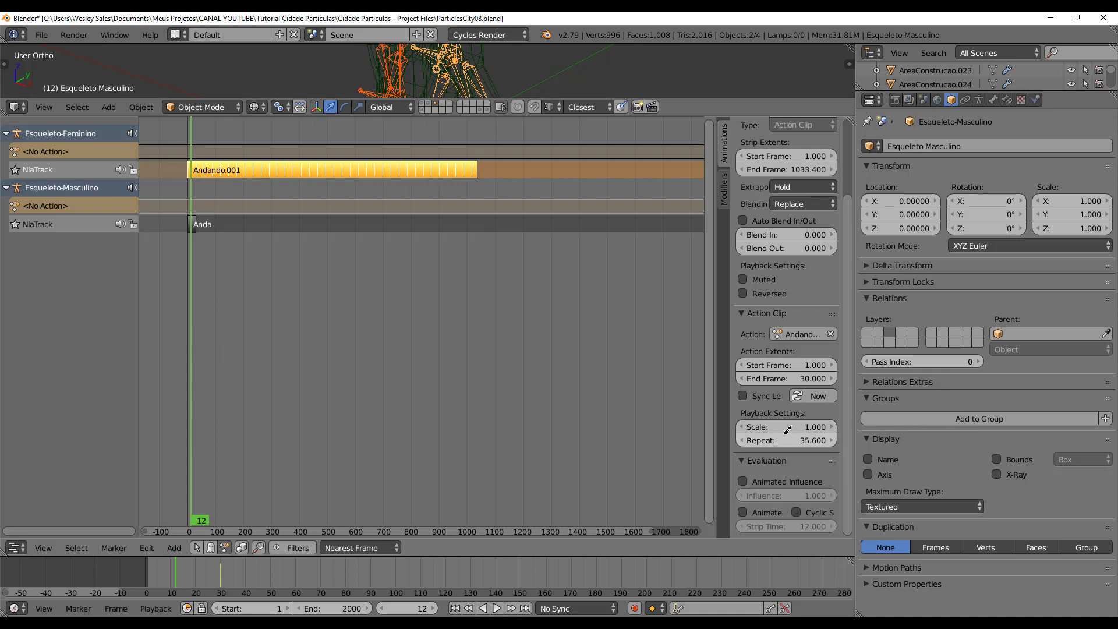
scroll(585, 395, "down", 4)
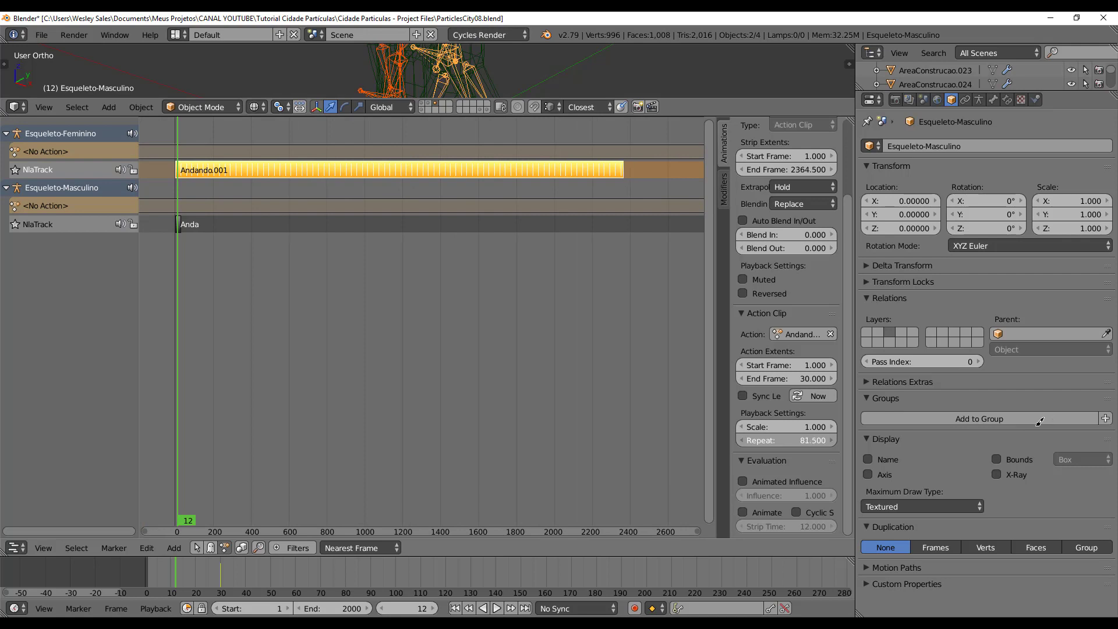
scroll(524, 399, "down", 2)
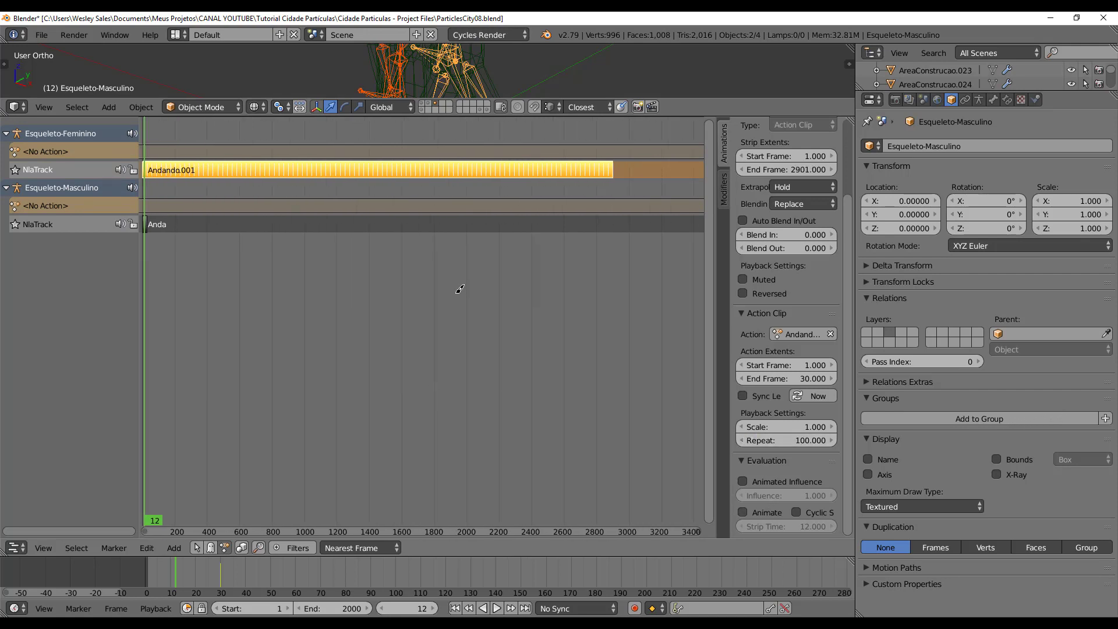
middle_click_drag(468, 306, 550, 313)
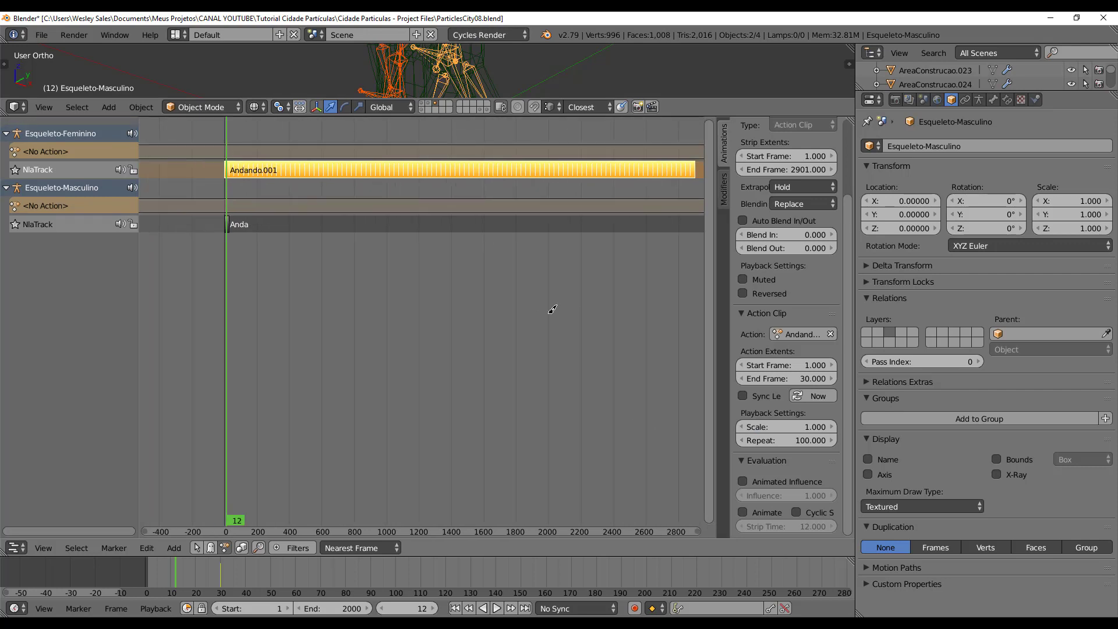
Step: Set the Repeat of the male skeleton's Andando strip to 100
left_click(229, 222)
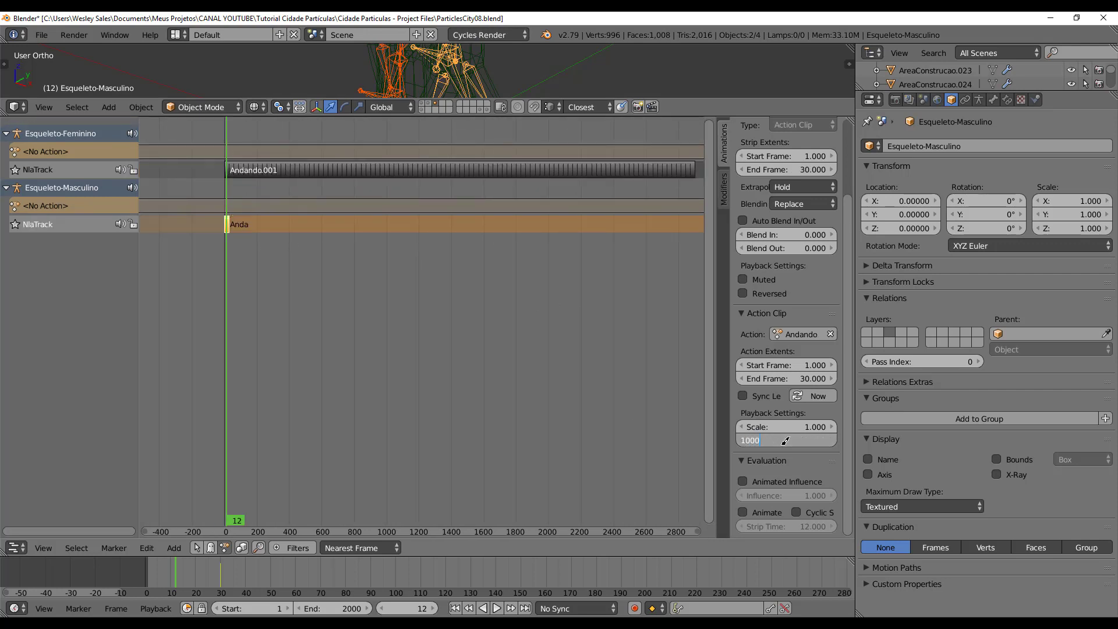
key("BackSpace")
key("Return")
scroll(430, 481, "down", 1)
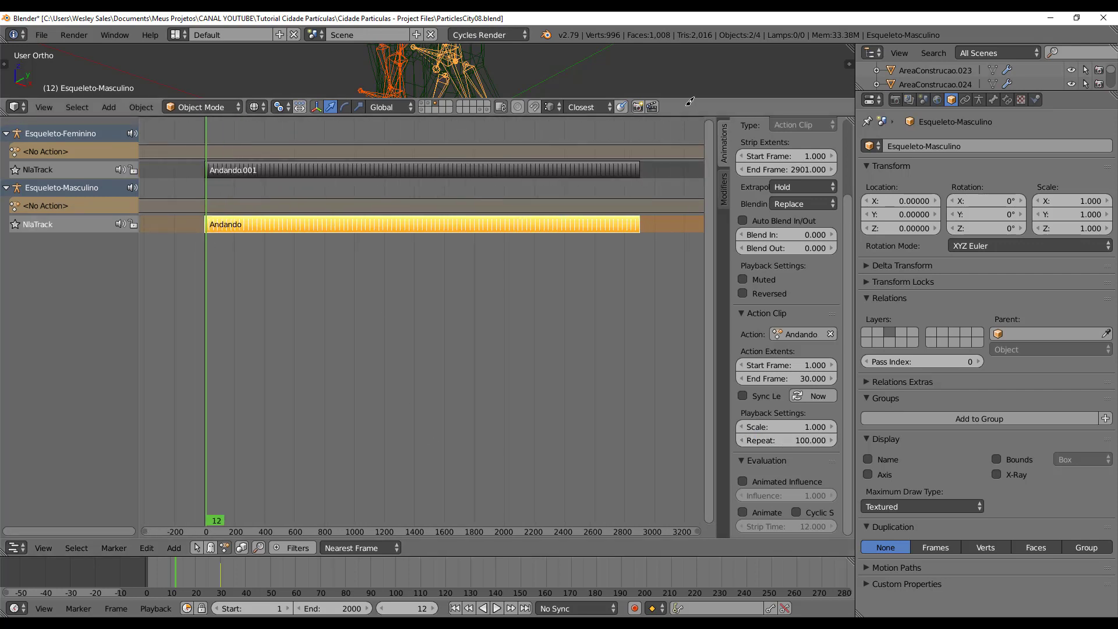
Step: Shrink the NLA Editor and play the looping walk of both characters in solid shading
left_click_drag(697, 115, 693, 438)
key("alt+a")
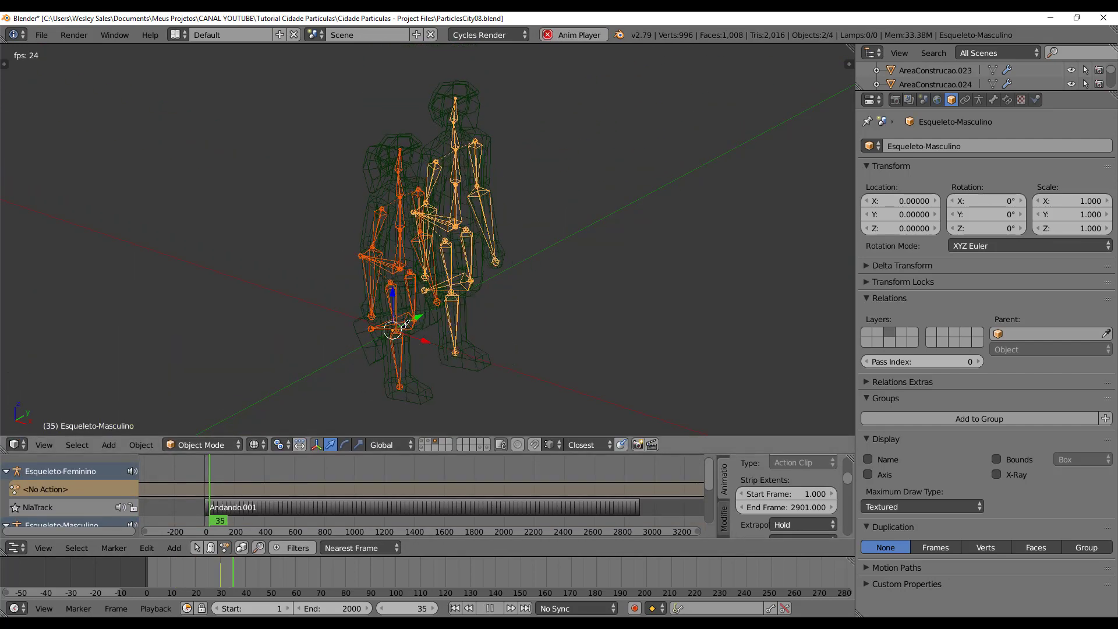
key("z")
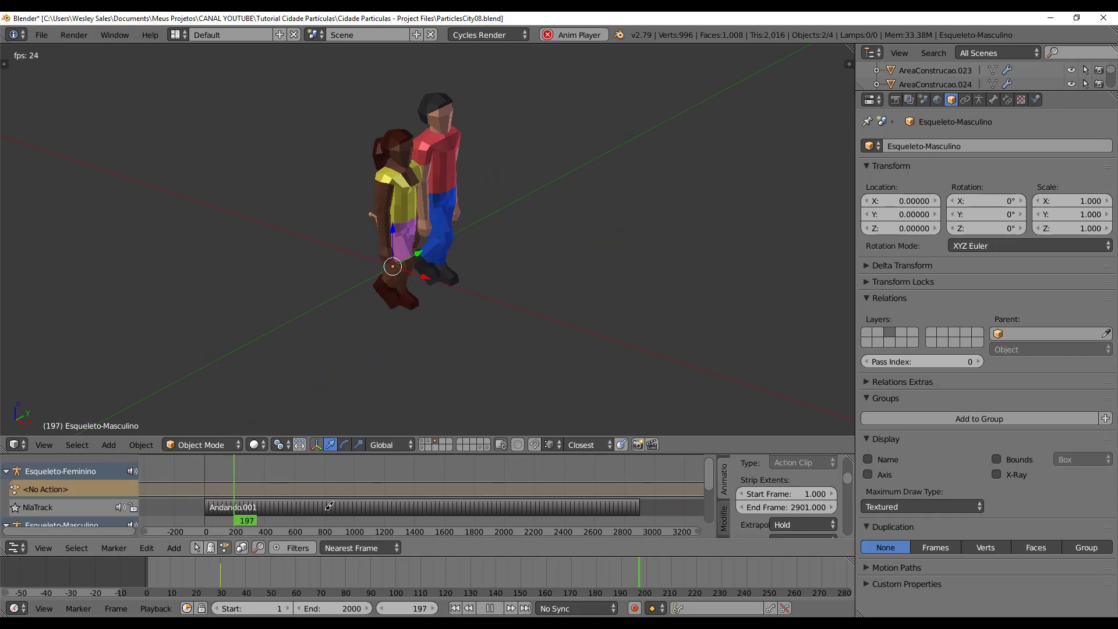
key("Escape")
Step: Return to the city layer and preview the walking pedestrians through the camera and from above the sidewalk
key("1")
scroll(407, 275, "down", 15)
middle_click_drag(381, 297, 498, 271, "shift")
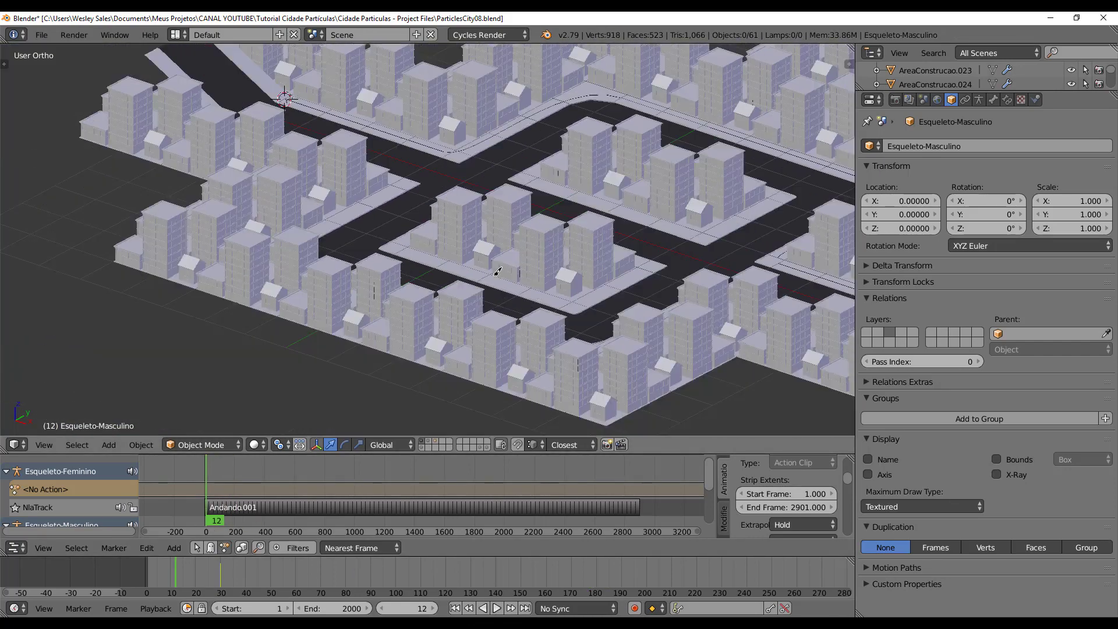
key("KP_0")
key("alt+a")
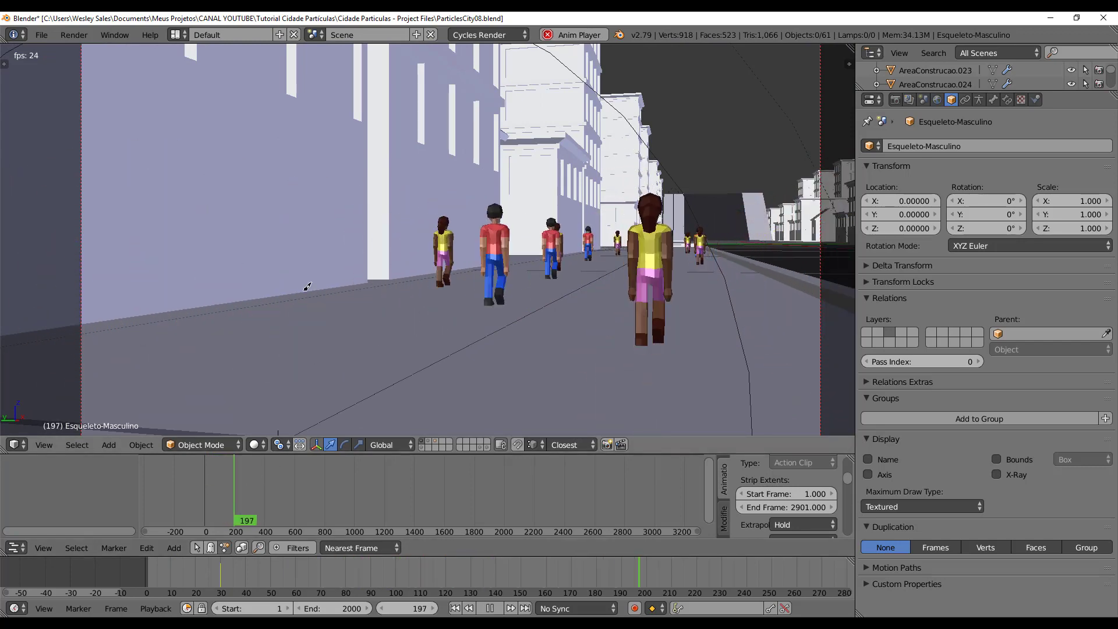
scroll(587, 249, "down", 2)
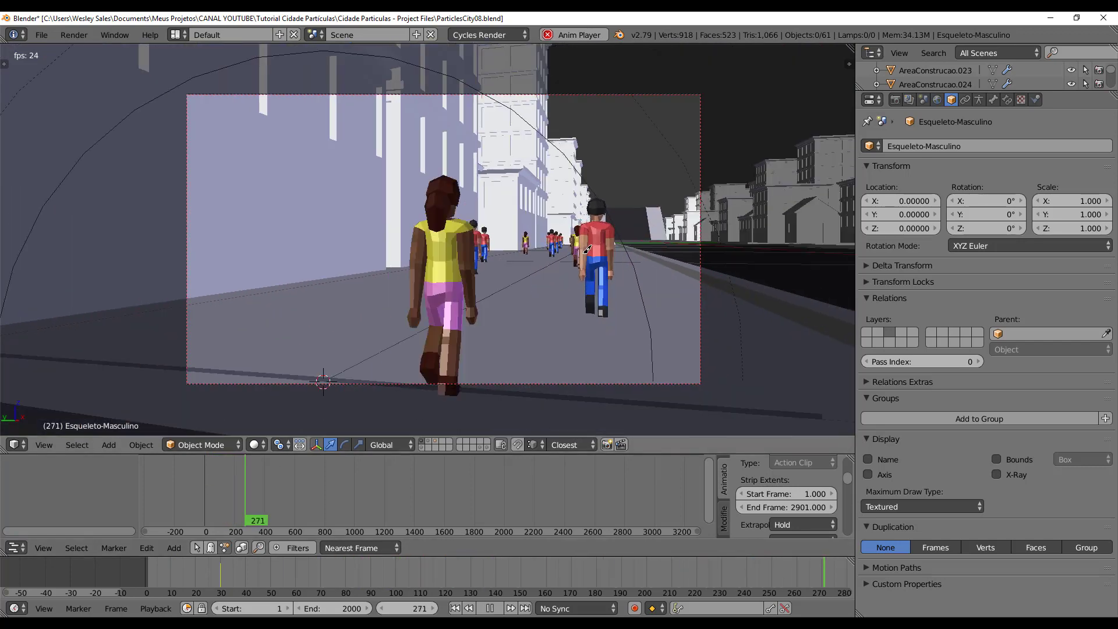
middle_click_drag(587, 249, 474, 257)
scroll(474, 258, "up", 9)
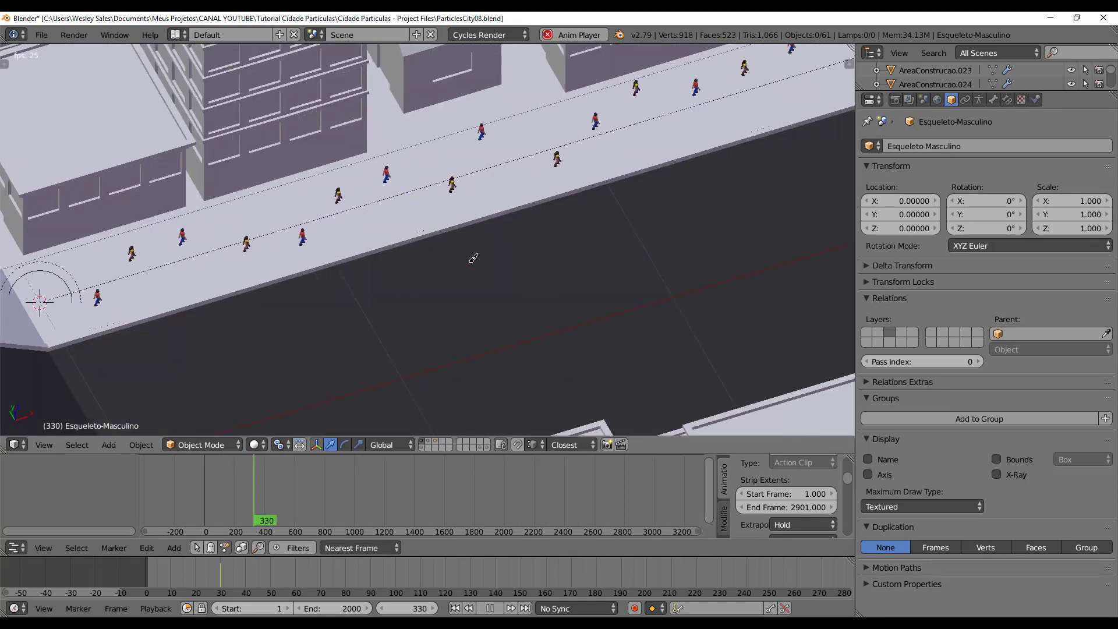
key("Escape")
Step: Select the pedestrian emitter at the start of the sidewalk path using wireframe shading, and restore solid shading
key("z")
middle_click_drag(84, 302, 315, 237, "shift")
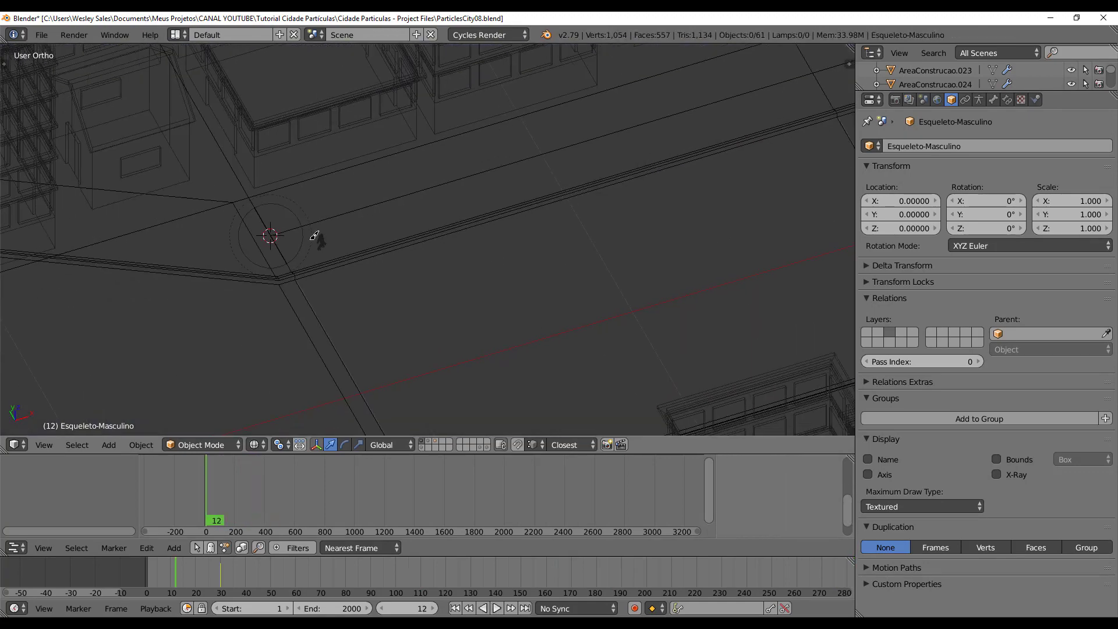
scroll(314, 237, "up", 6)
middle_click_drag(125, 262, 557, 172, "shift")
scroll(557, 172, "up", 2)
middle_click_drag(510, 234, 539, 230)
middle_click_drag(637, 179, 402, 382, "shift")
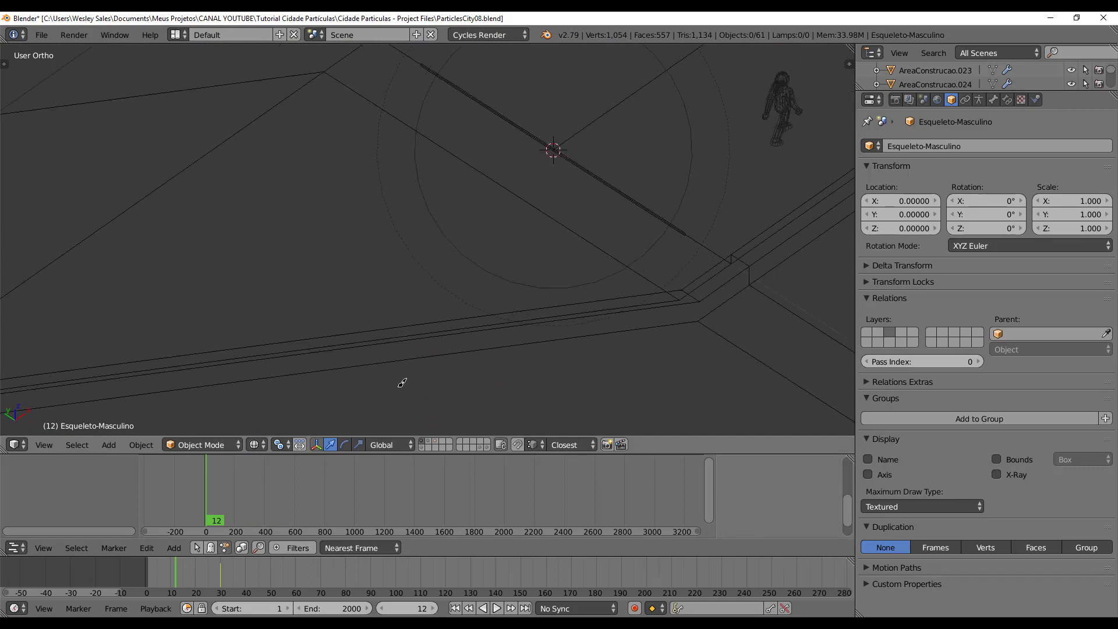
right_click(635, 179)
scroll(718, 199, "down", 3)
middle_click_drag(719, 199, 510, 386, "shift")
key("z")
scroll(558, 302, "down", 8)
middle_click_drag(510, 385, 485, 311)
Step: Set the pedestrian emitter's particle Lifetime to 3000
scroll(1010, 319, "up", 5)
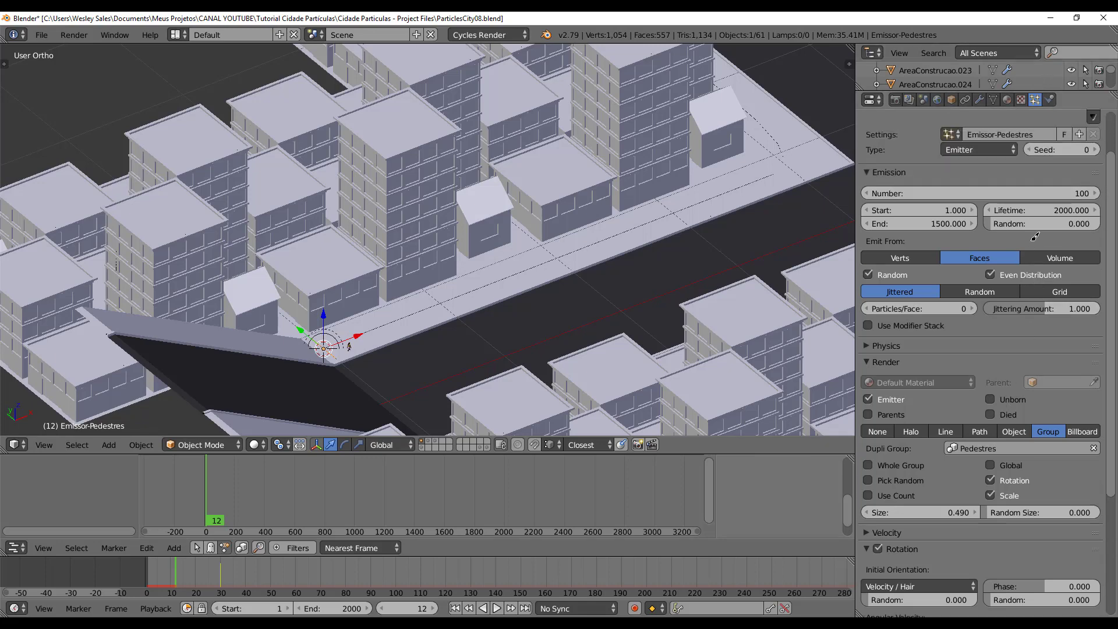
left_click(957, 235)
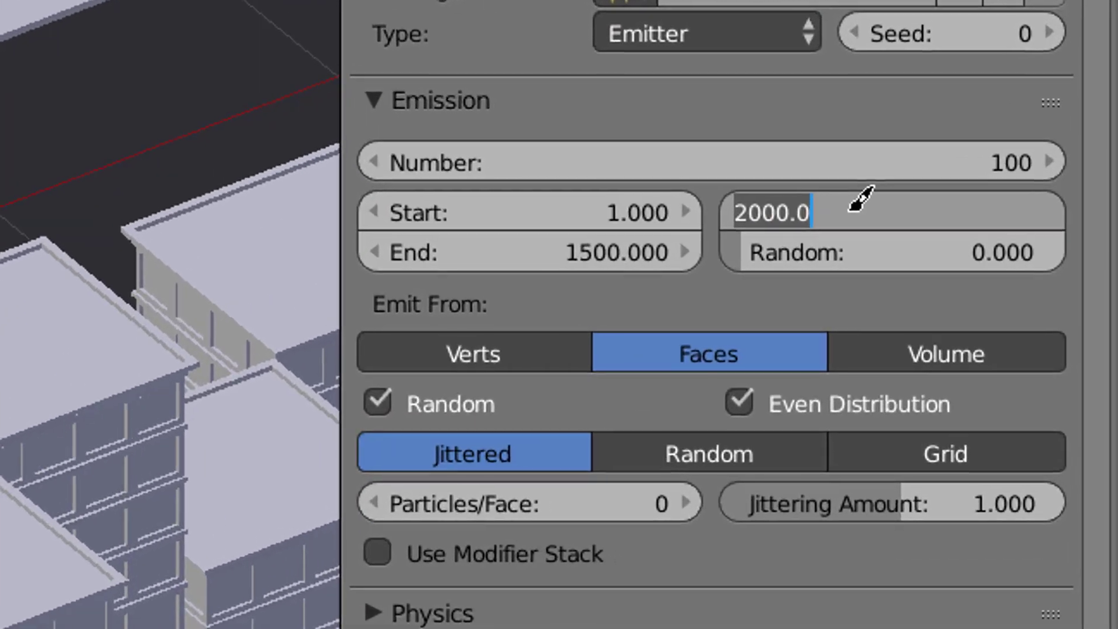
type("3")
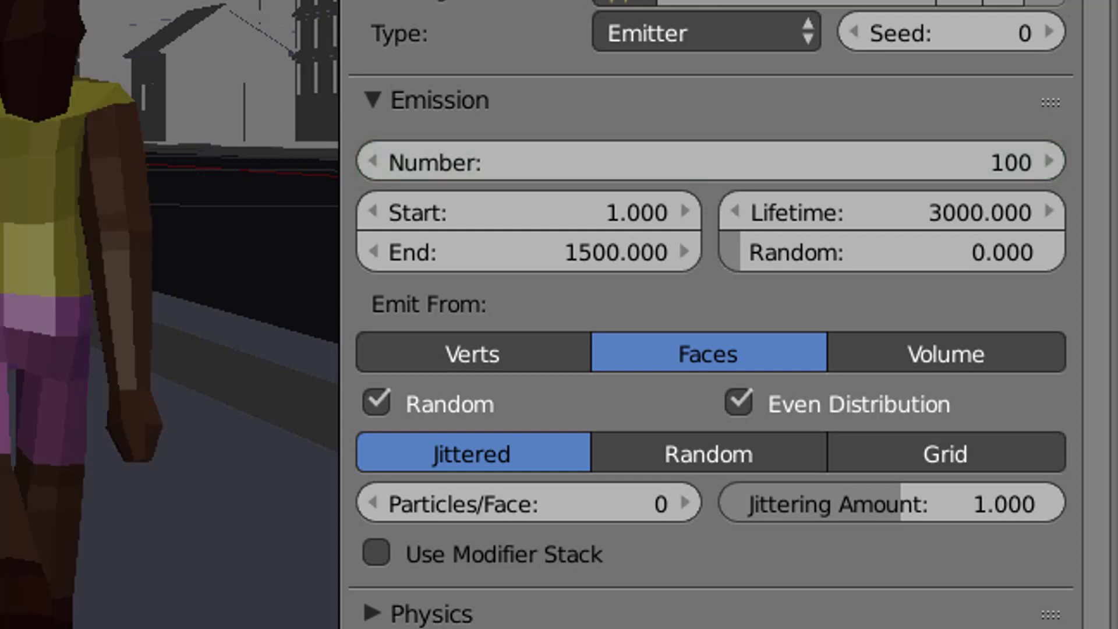
Step: Set the pedestrian emitter's particle Lifetime to 5500 and emission End to 3000, and replay the animation through the camera
left_click(942, 204)
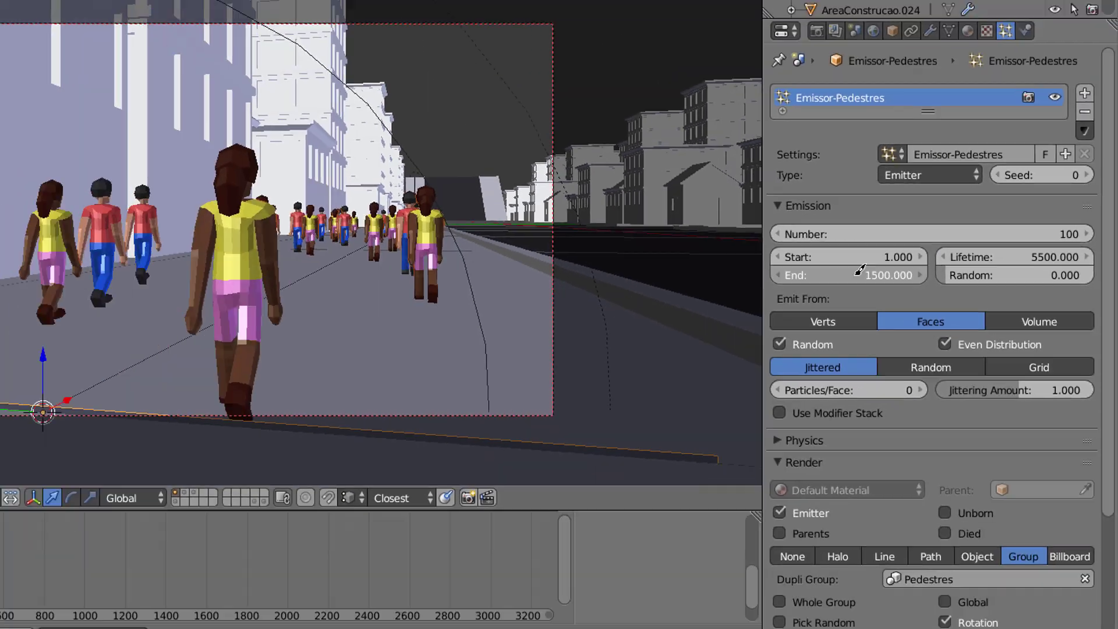
left_click(553, 250)
type("3000")
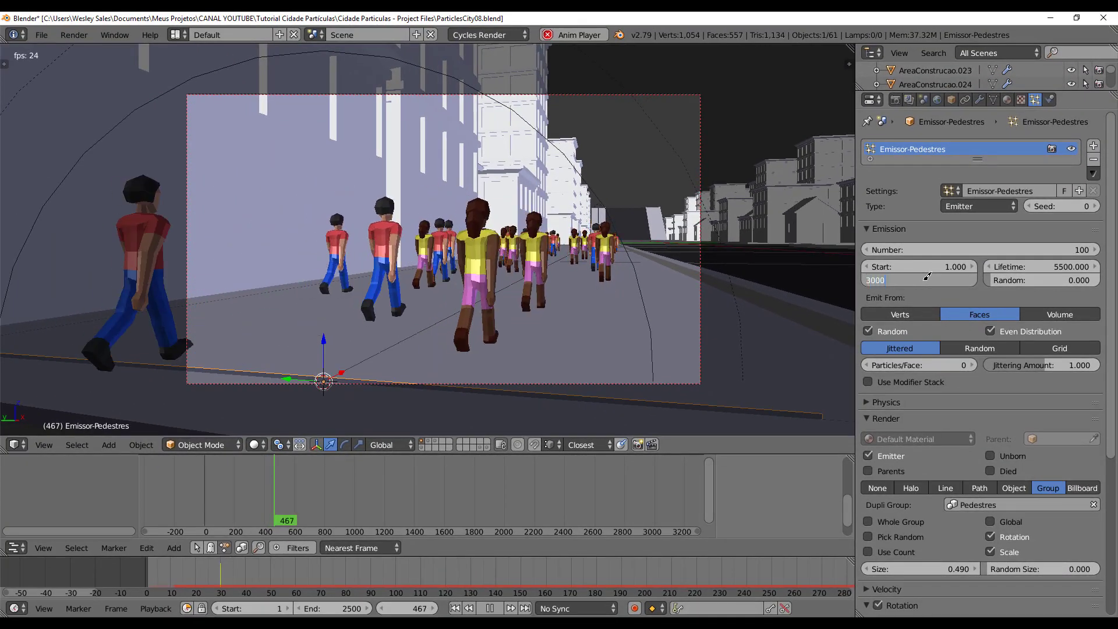
key("Return")
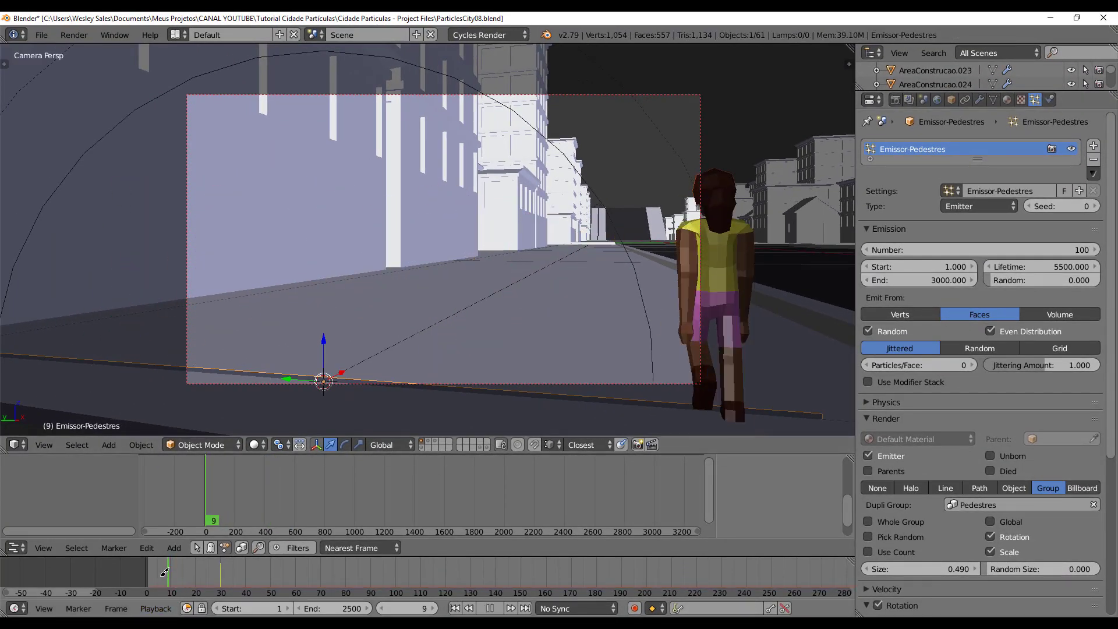
key("alt+a")
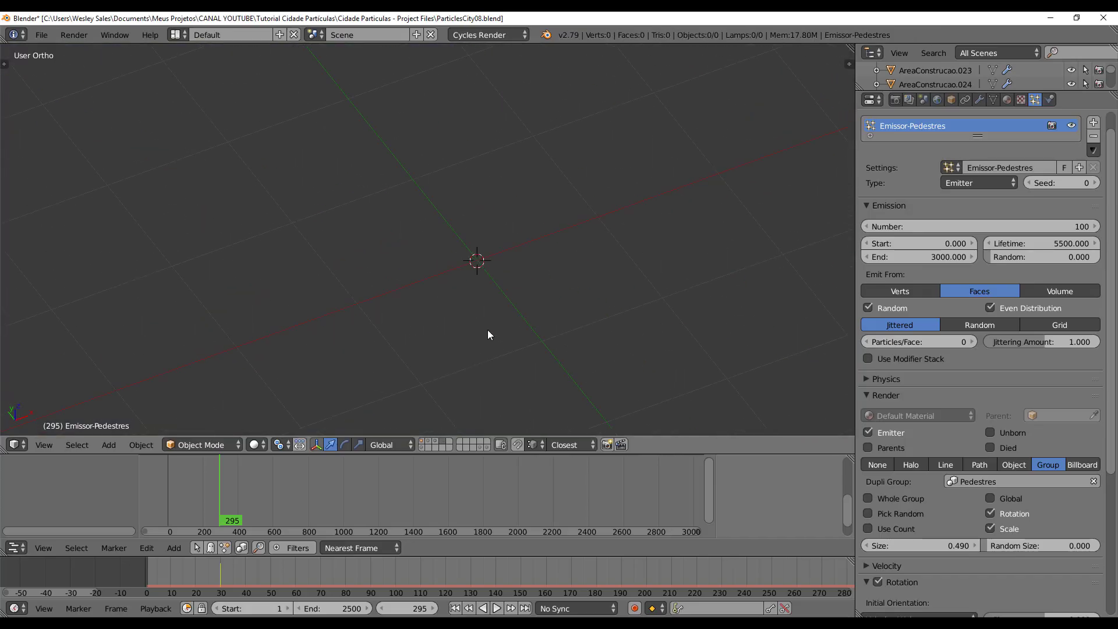
Step: Open the Append file browser from an empty layer to bring in objects from another Blender file
left_click(41, 35)
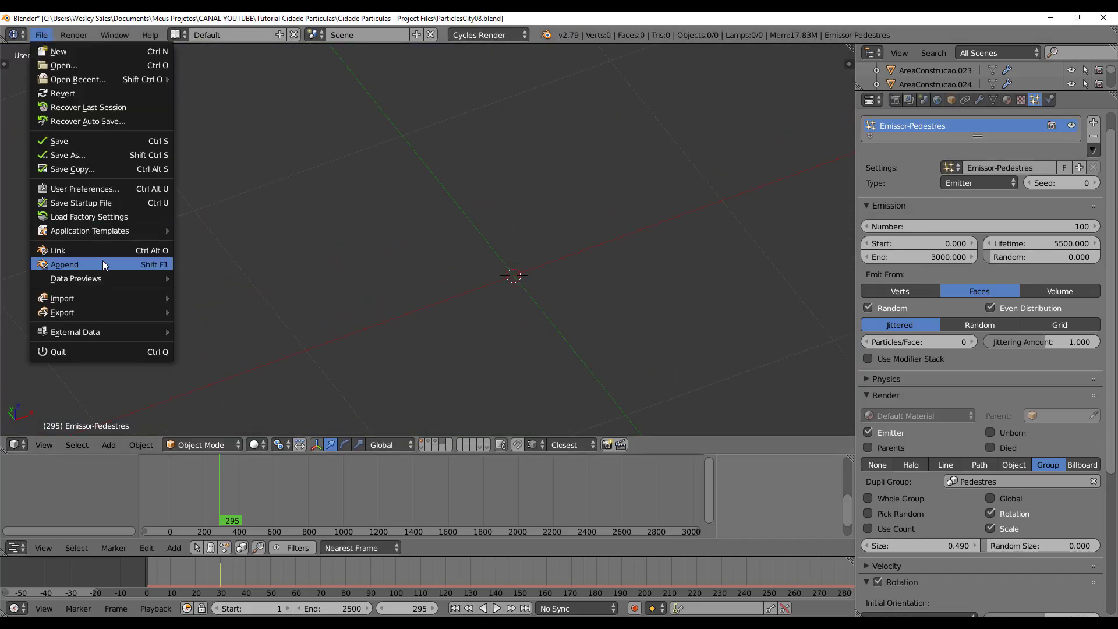
left_click(103, 261)
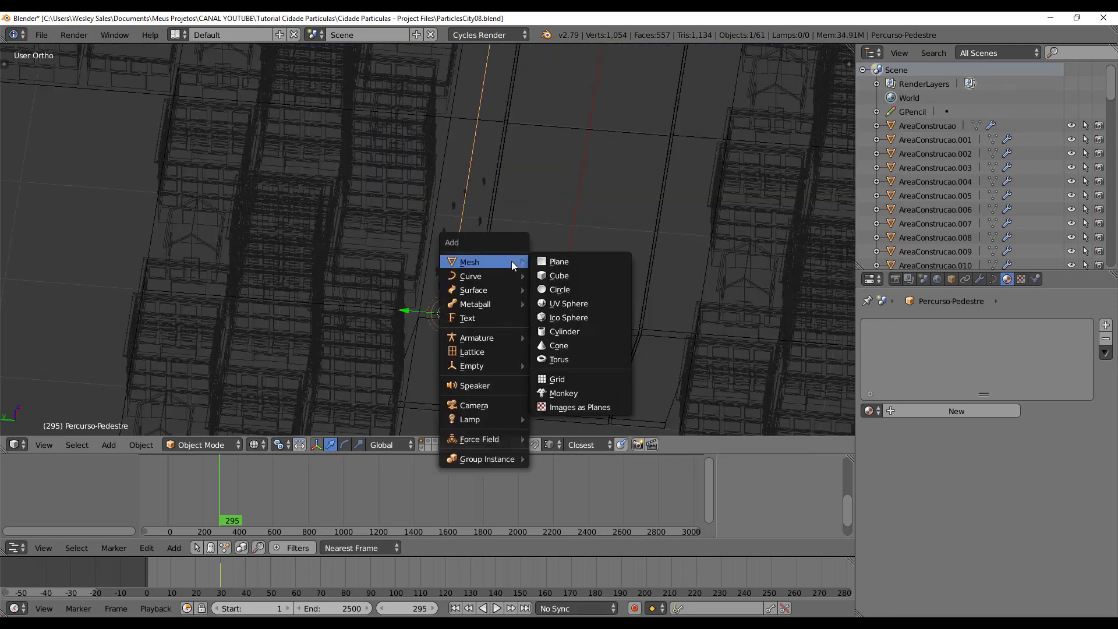
Step: Add a Bezier curve to the city layer in the wireframe view of the street
mouse_move(487, 275)
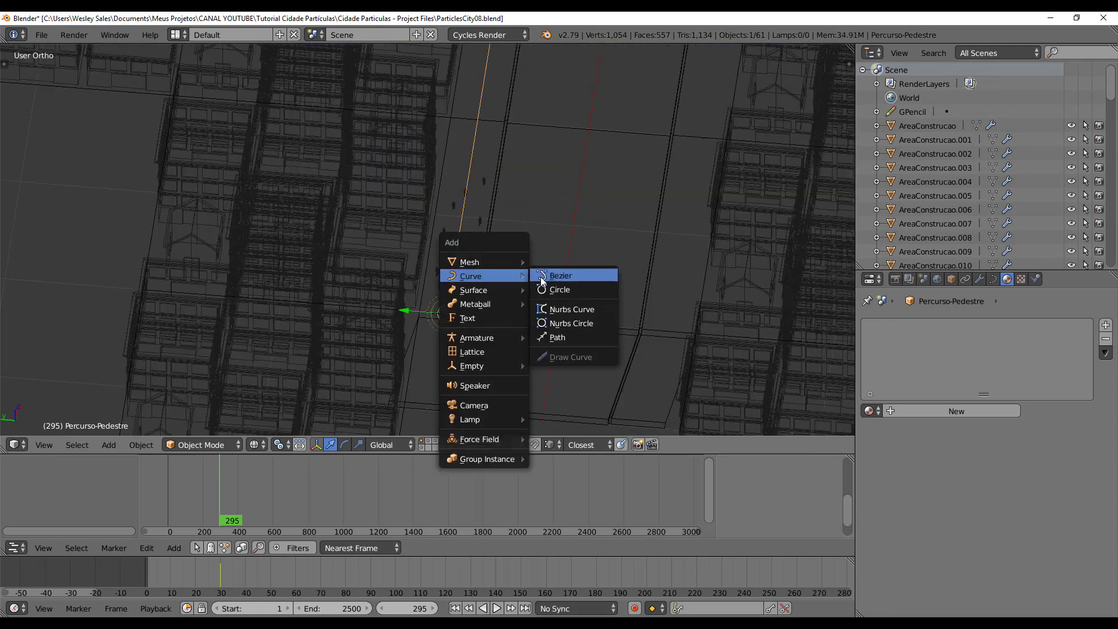
left_click(554, 274)
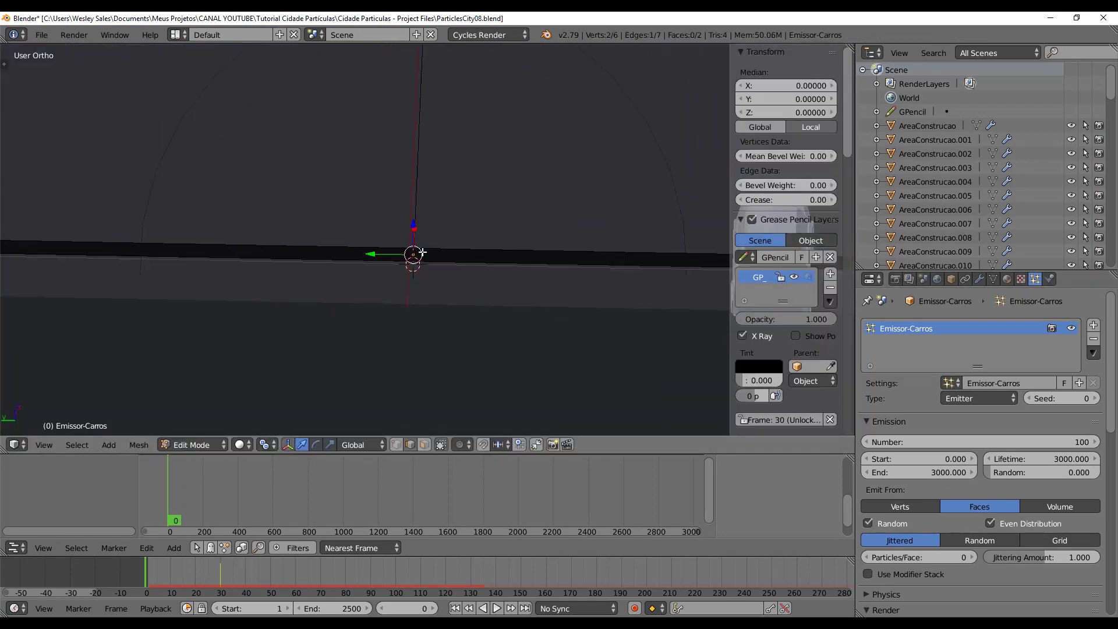
Step: Remove the middle section of the car emitter to leave a central gap, and set its particle Number to 50 and Lifetime to 2500
key("x")
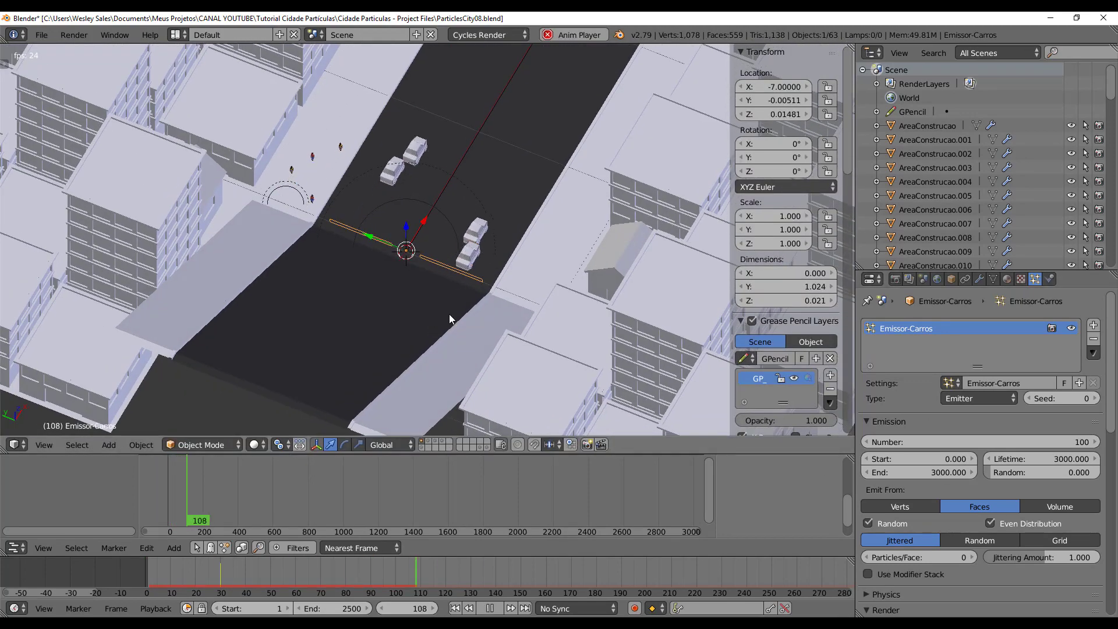
type("00")
key("Return")
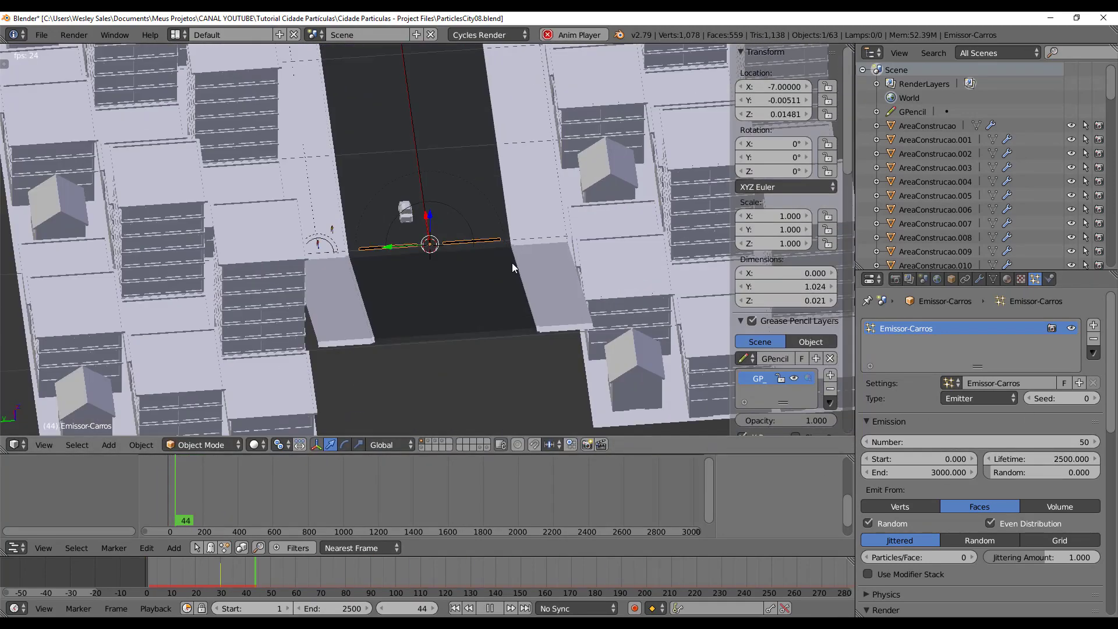